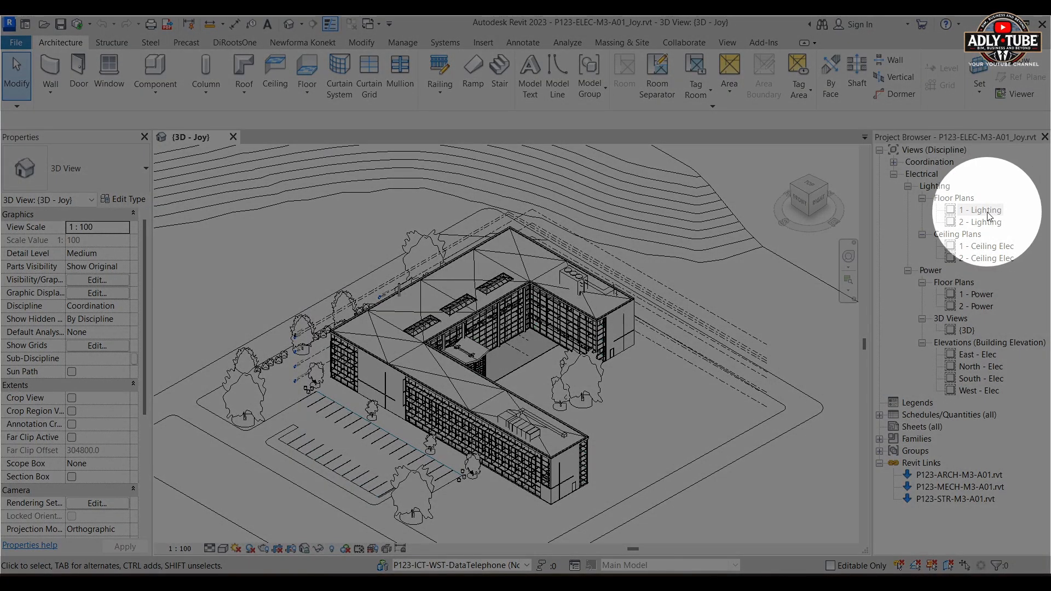
- Open the 1 - Lighting floor plan and hide the linked P123-MECH-M3-A01.rvt and P123-STR-M3-A01.rvt models in it
double_click(989, 214)
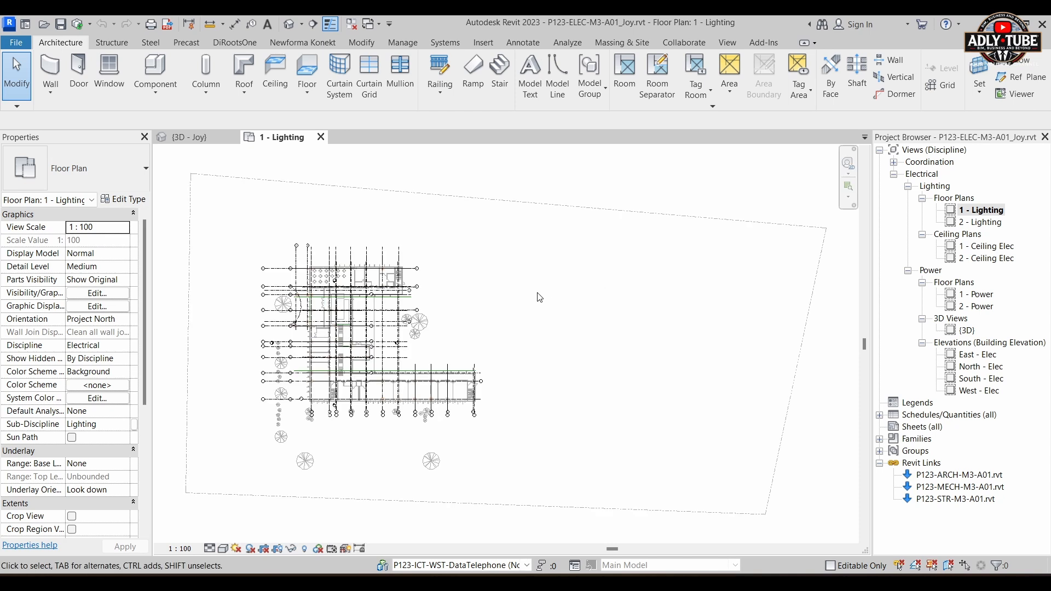
scroll(540, 297, up, 4)
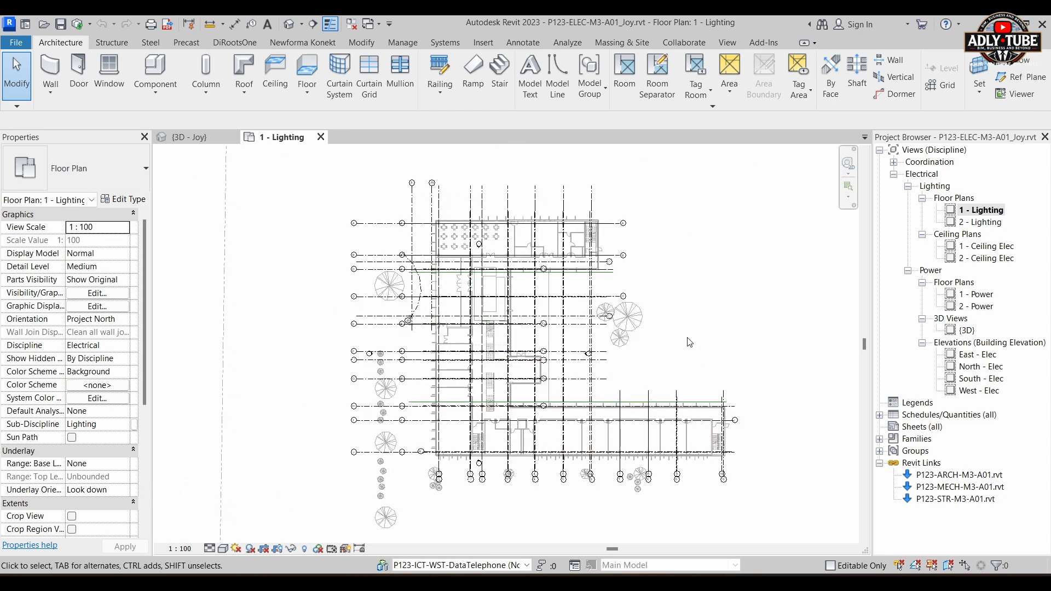
key(v)
key(v)
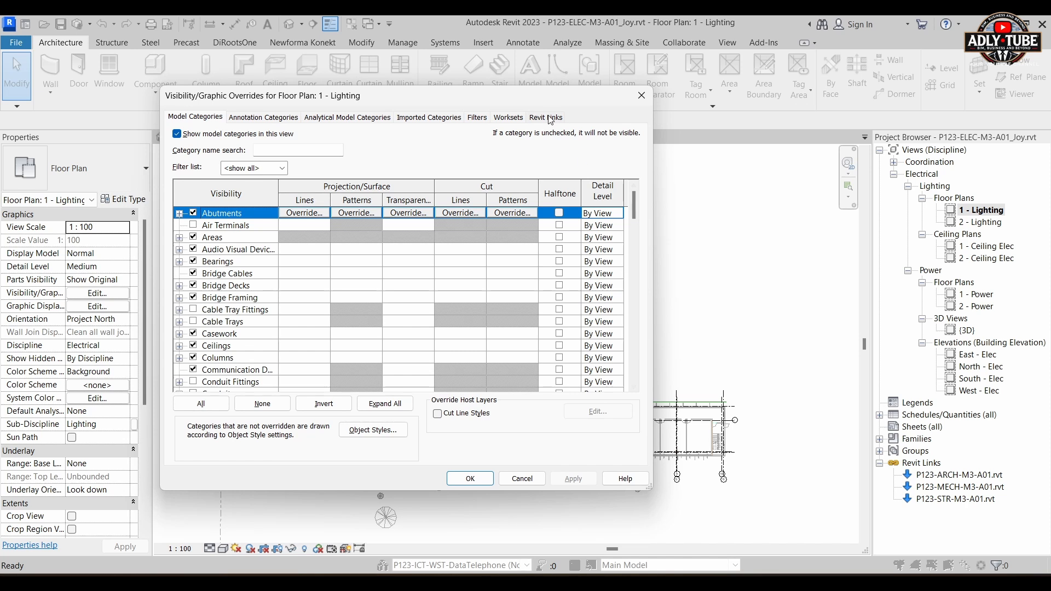
click(545, 119)
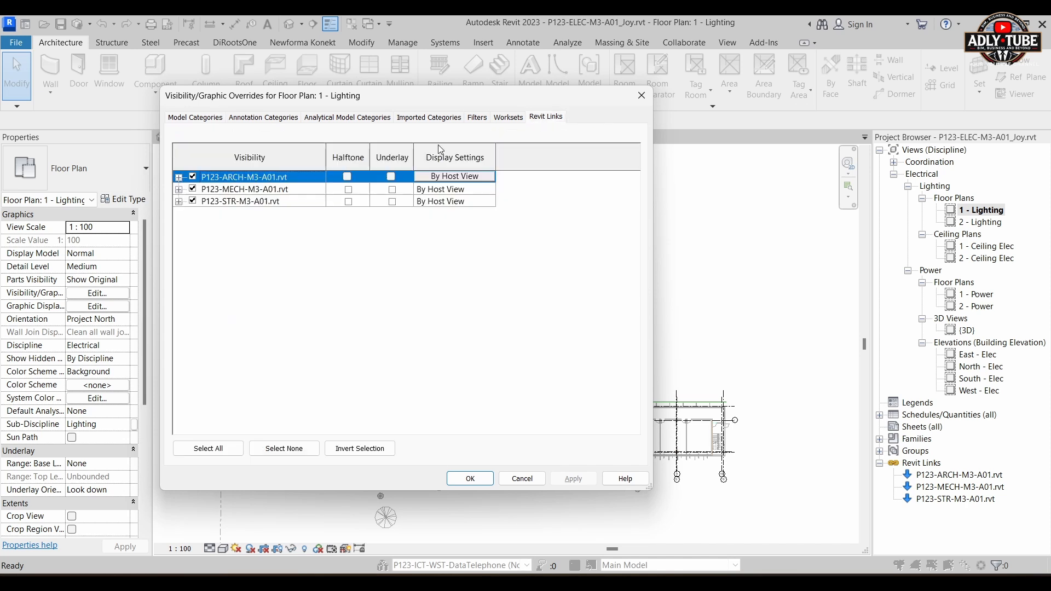
click(192, 189)
click(193, 201)
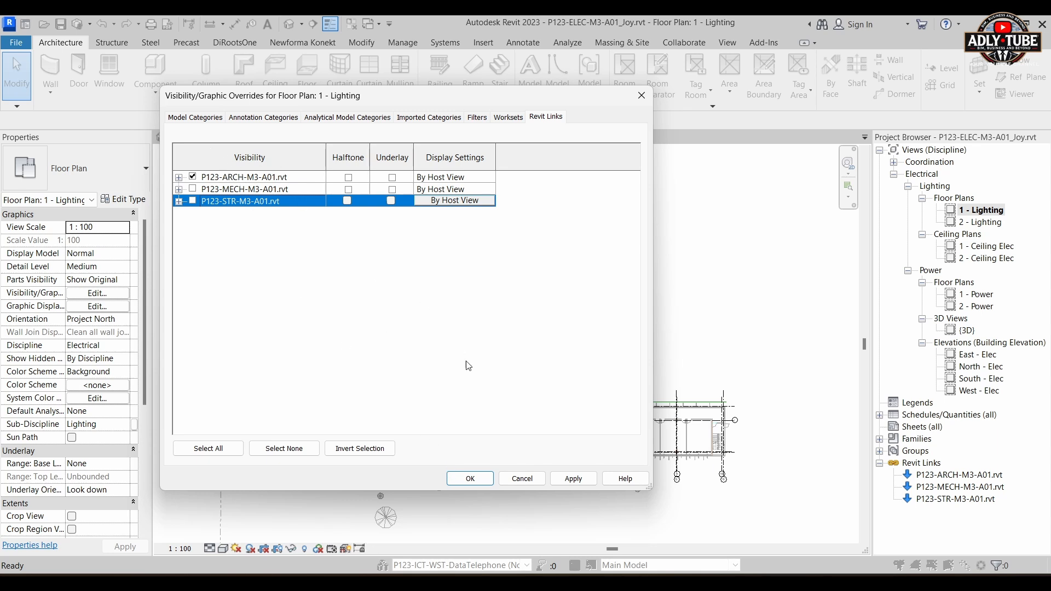
click(473, 481)
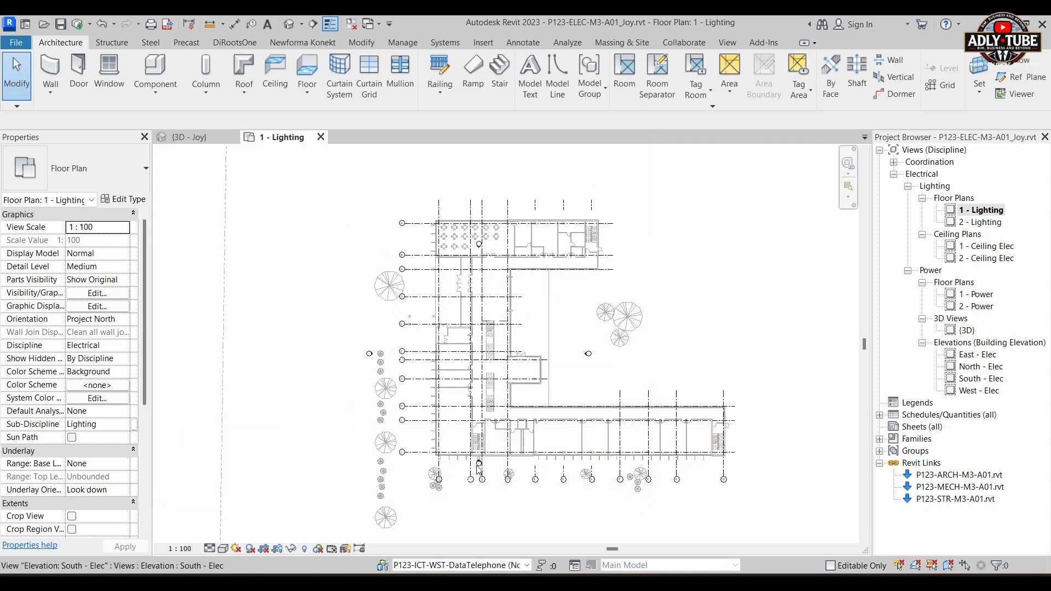
- Examine where the east, south and west elevation markers sit around the building in the lighting plan
scroll(551, 427, up, 6)
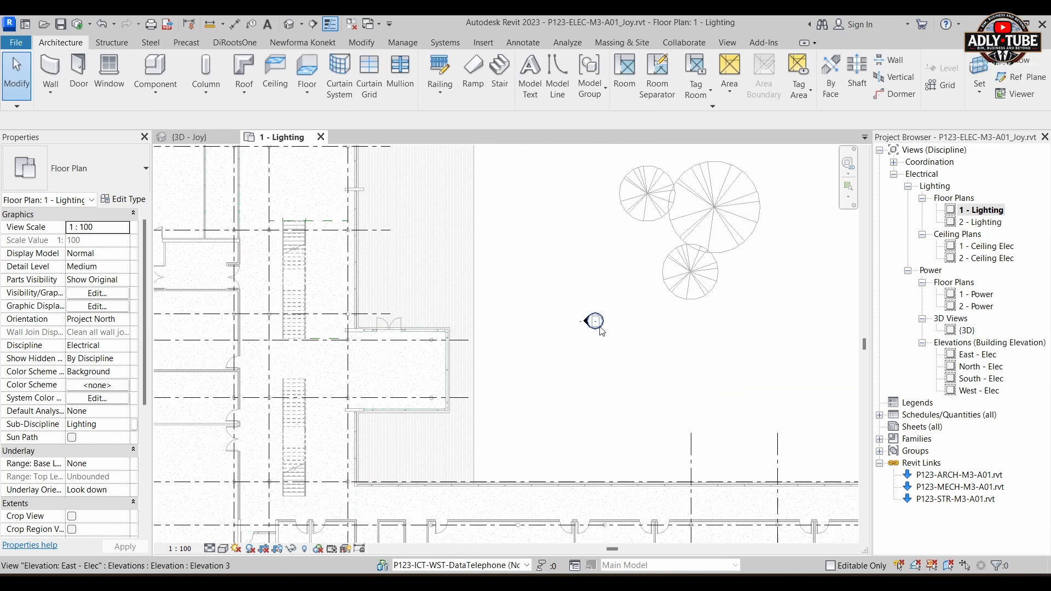
scroll(615, 320, up, 5)
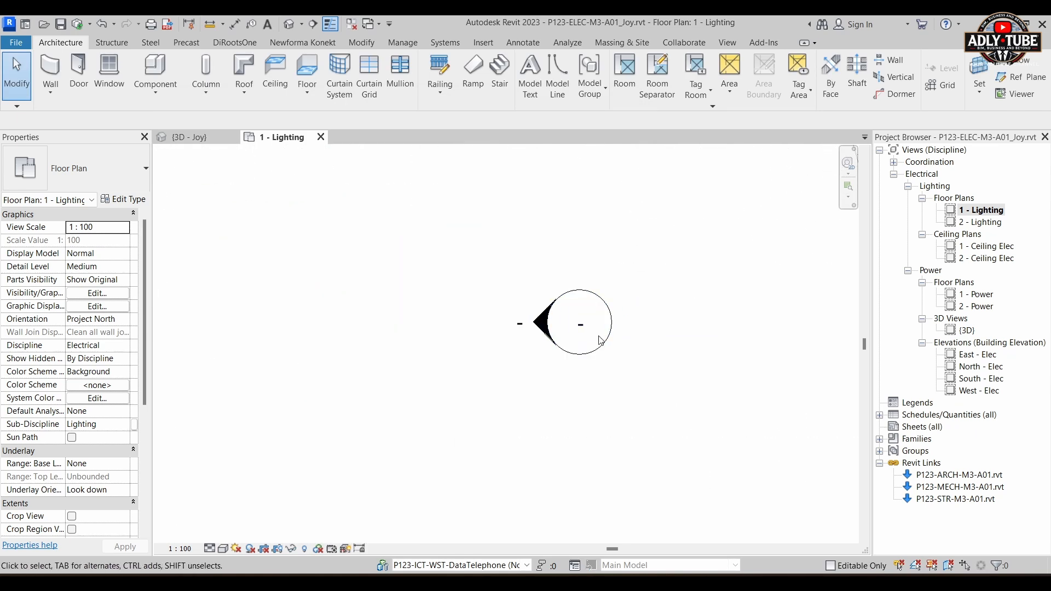
scroll(600, 341, down, 3)
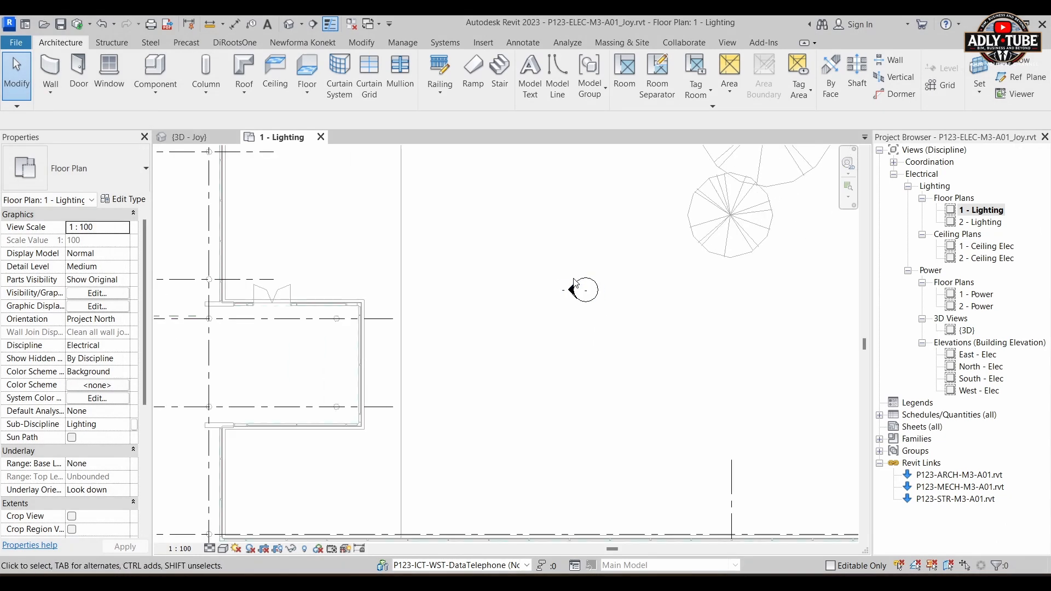
scroll(576, 284, down, 4)
scroll(472, 413, up, 3)
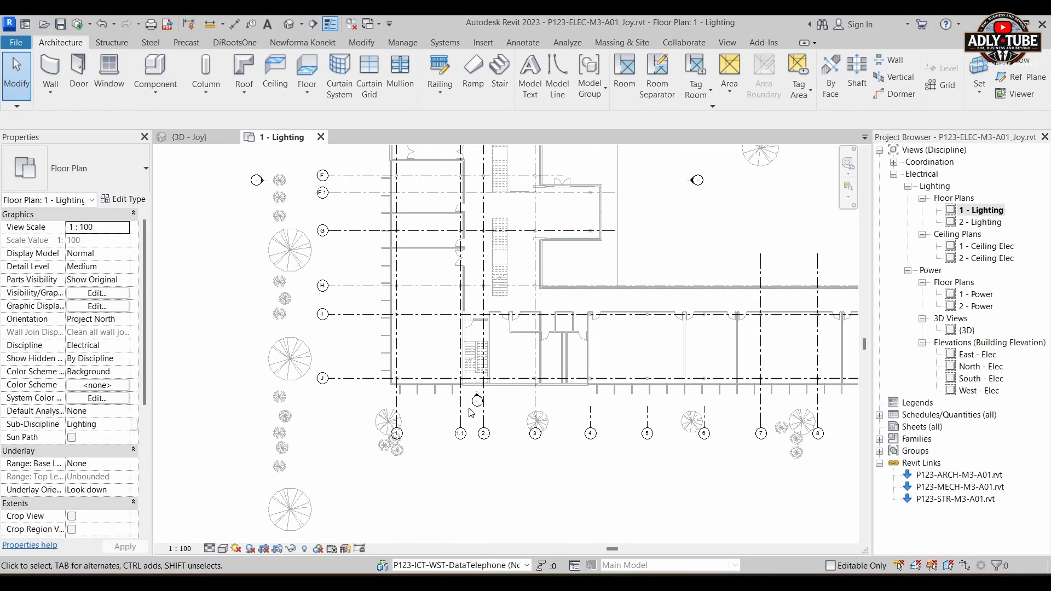
scroll(472, 413, down, 4)
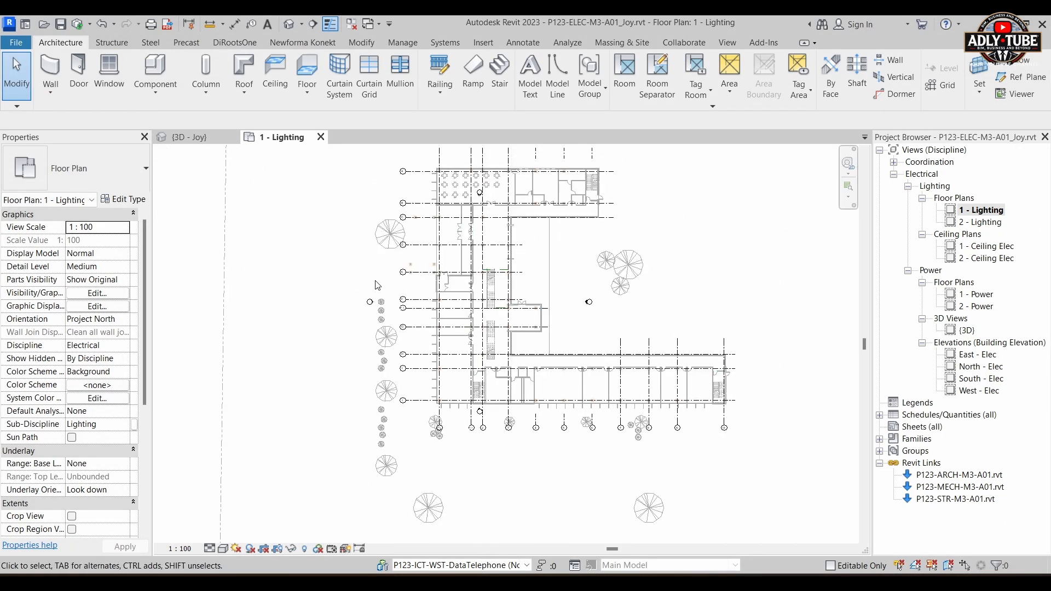
scroll(377, 290, up, 4)
scroll(531, 261, down, 5)
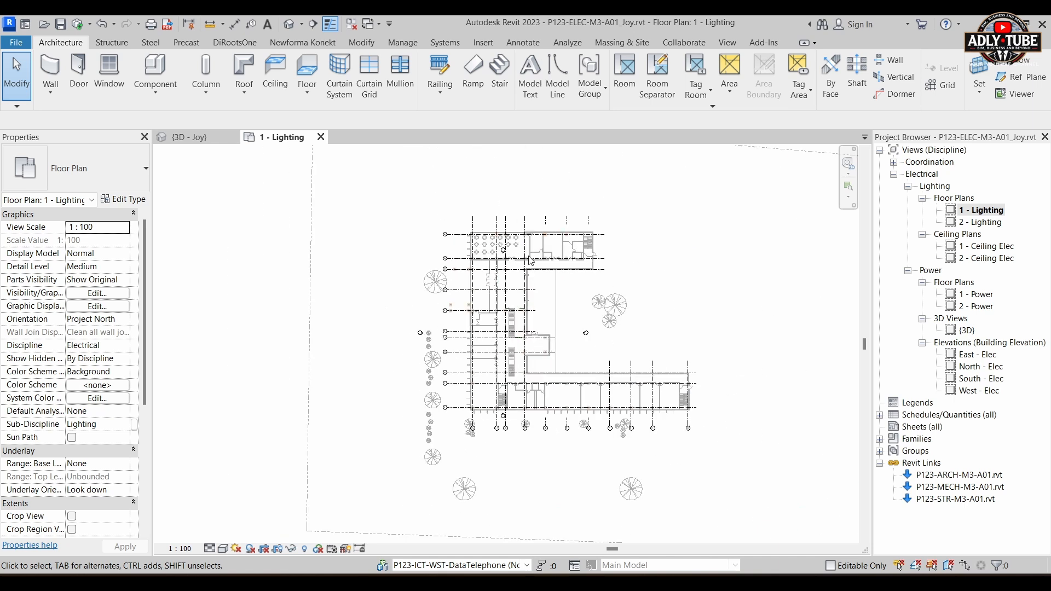
- Move the North - Elec elevation marker from the dining area to outside the building, beyond grid A
scroll(531, 262, up, 5)
click(459, 299)
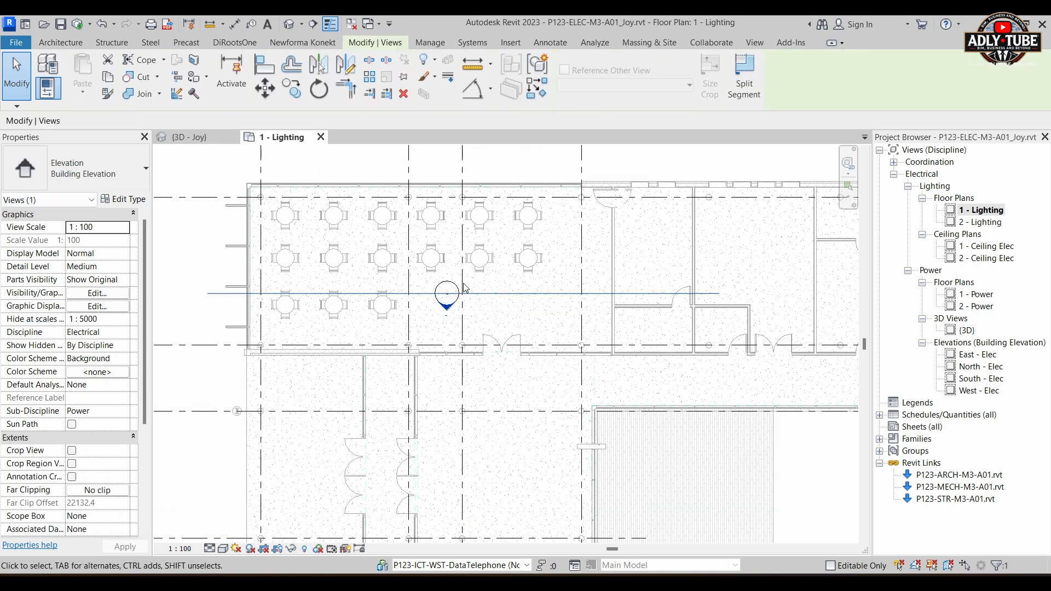
key(Escape)
click(459, 300)
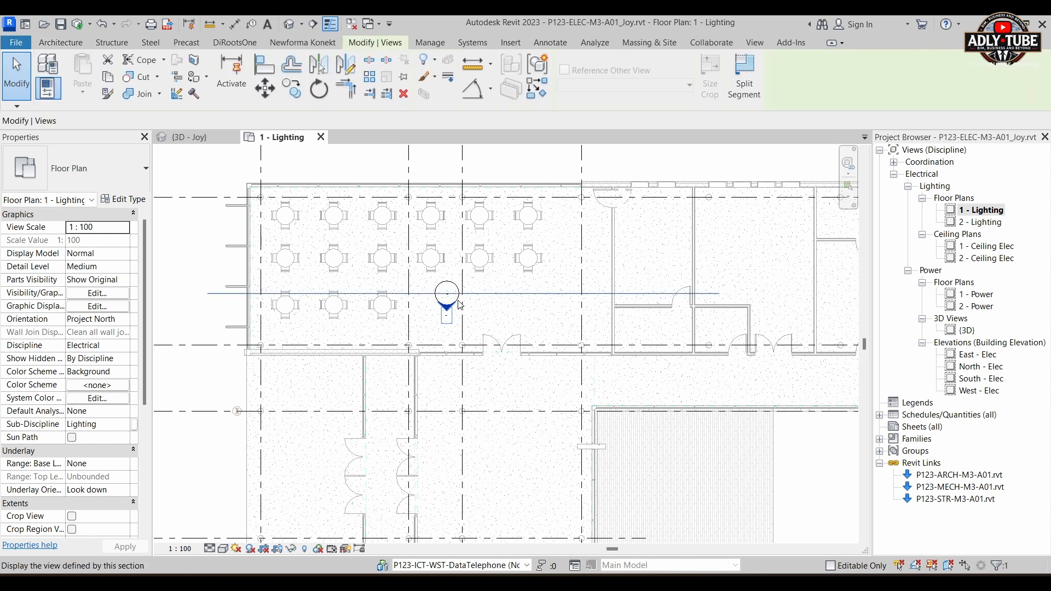
scroll(461, 329, down, 2)
scroll(461, 344, up, 2)
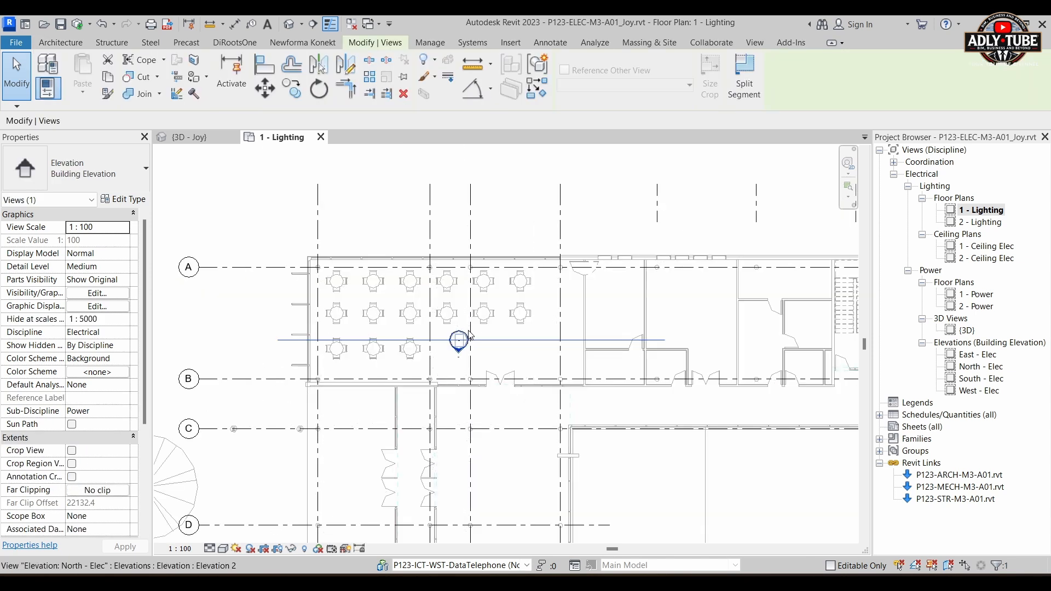
mouse_move(461, 344)
mouse_down()
mouse_move(467, 175)
mouse_move(619, 166)
mouse_up()
scroll(440, 356, down, 3)
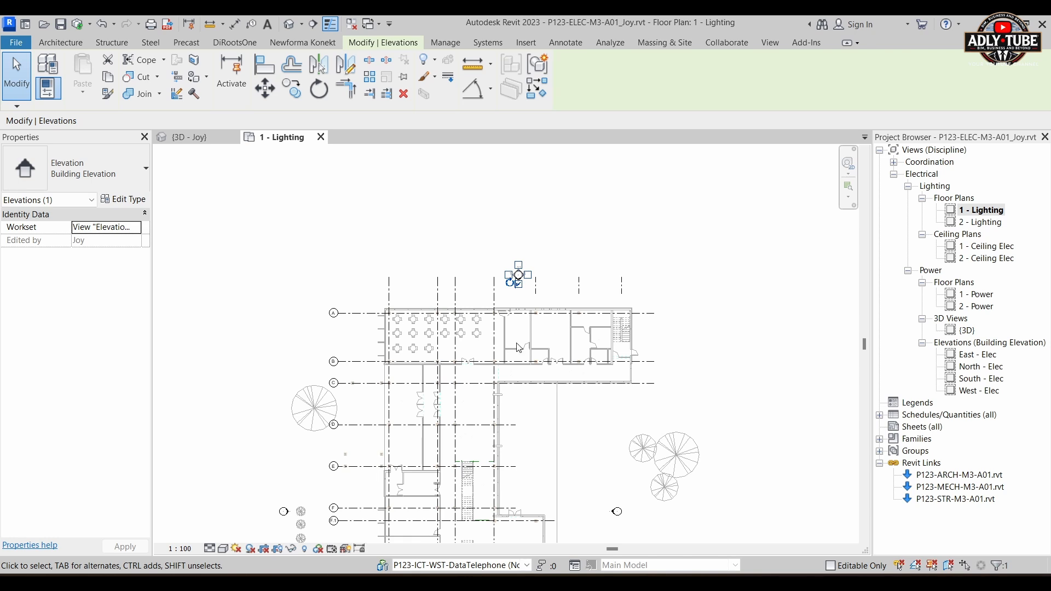
click(536, 336)
scroll(505, 234, down, 2)
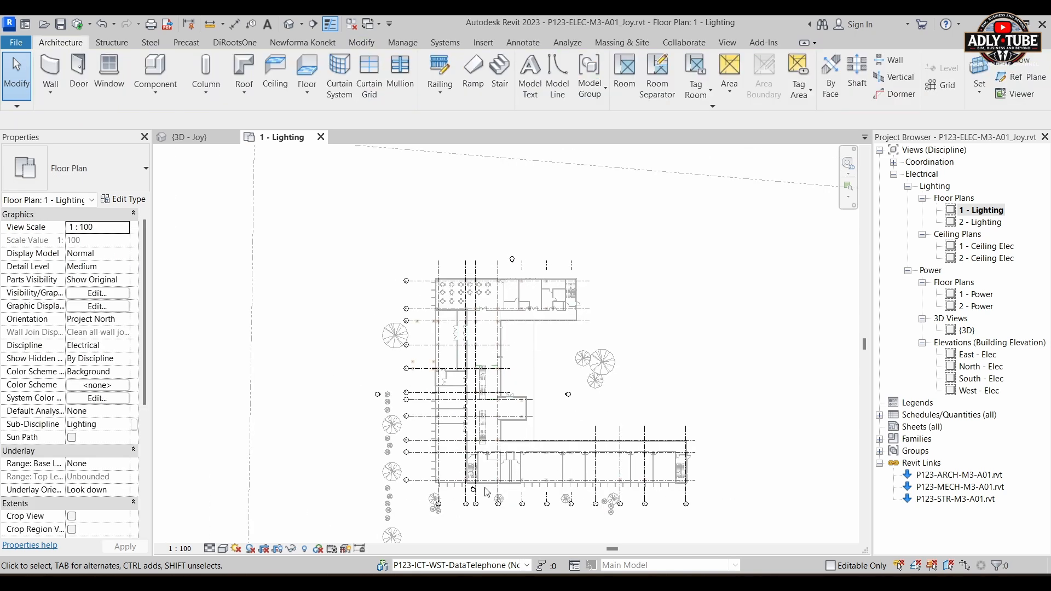
scroll(480, 503, up, 1)
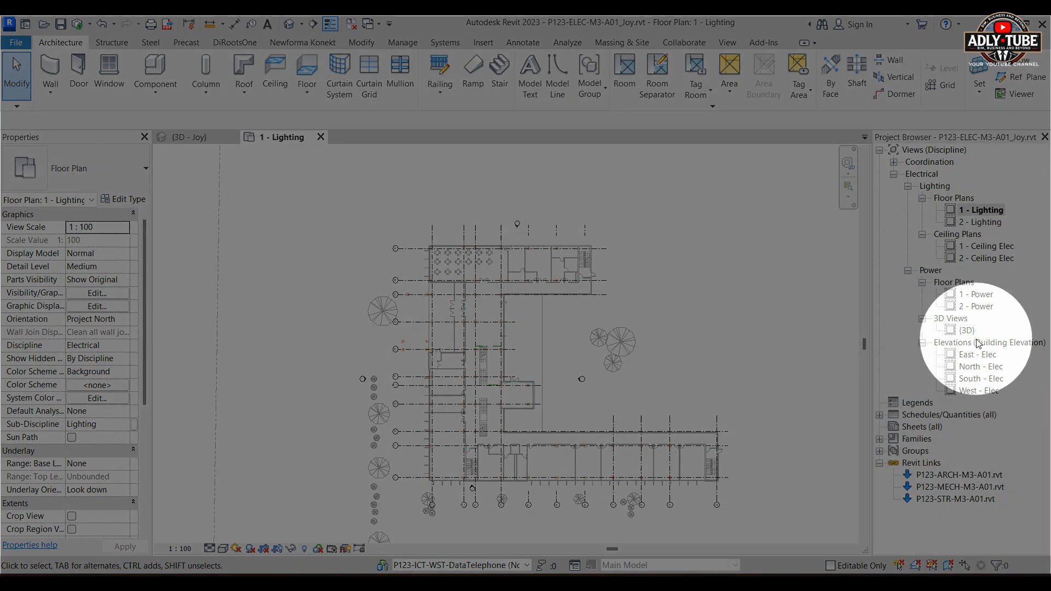
scroll(490, 526, up, 5)
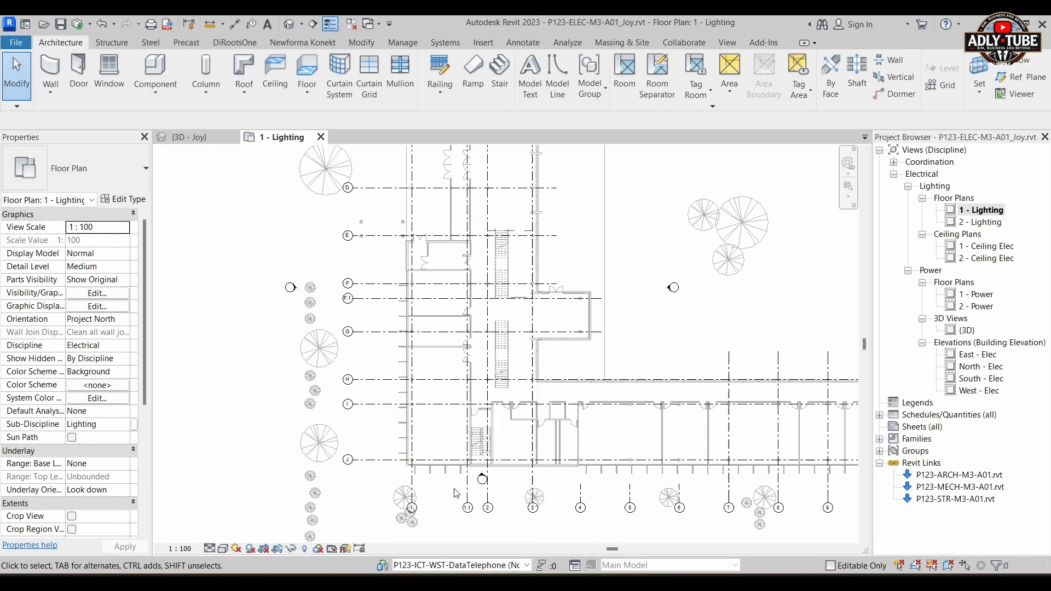
click(513, 486)
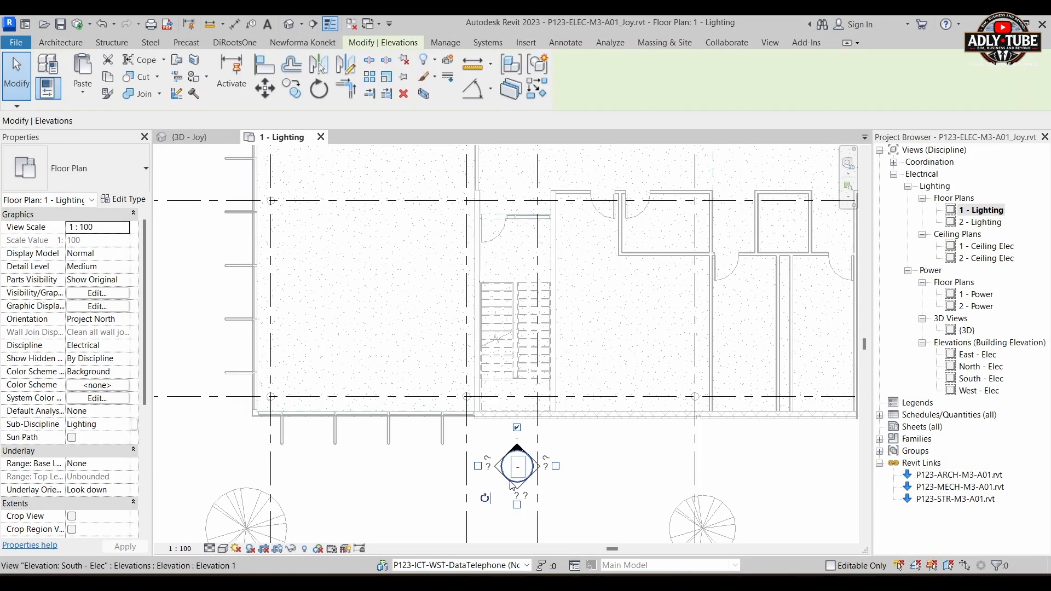
right_click(517, 449)
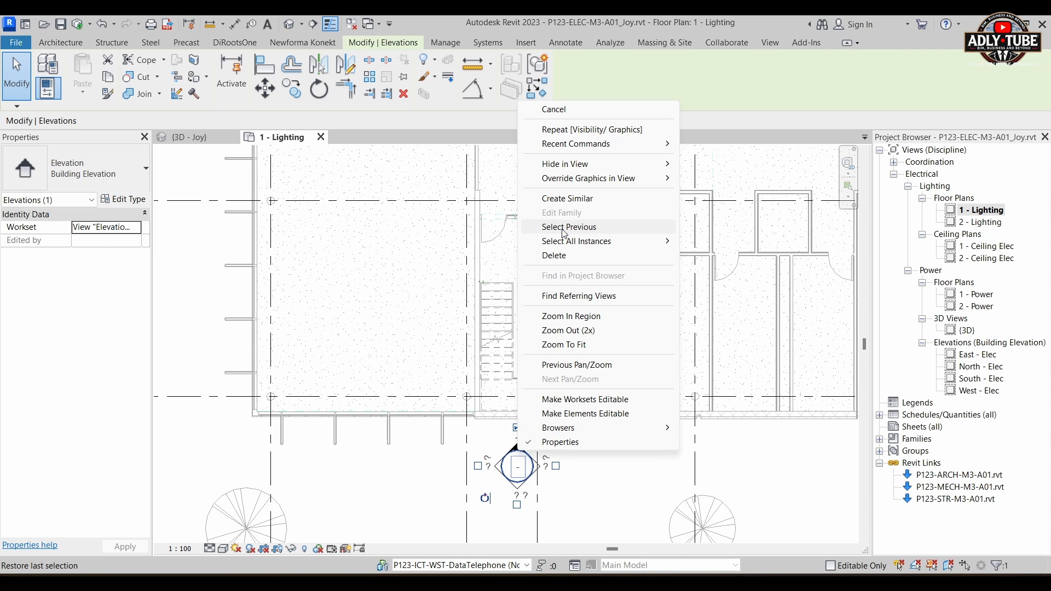
mouse_move(568, 241)
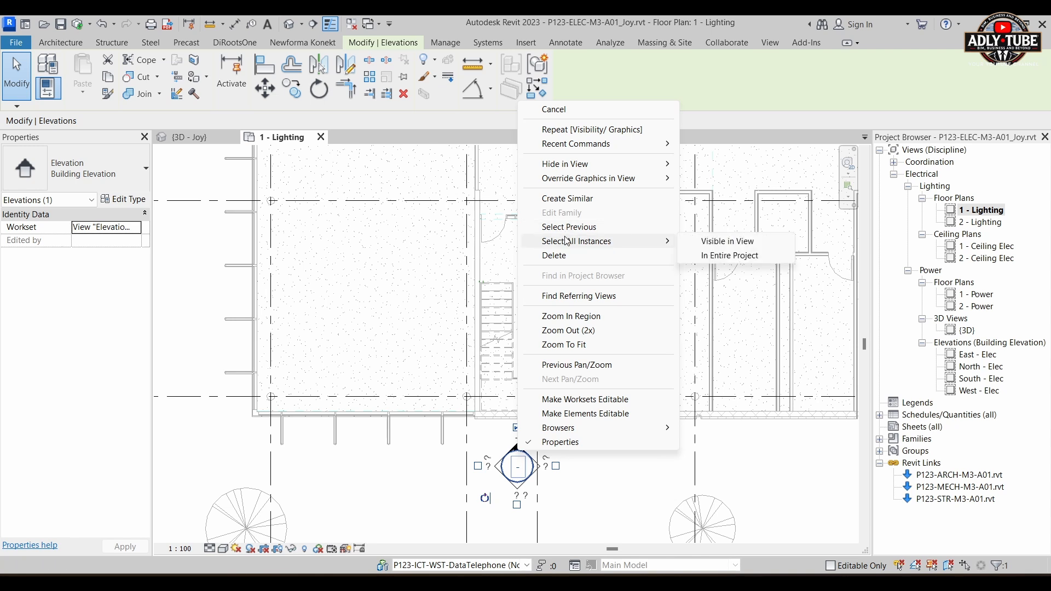
key(Escape)
key(Escape)
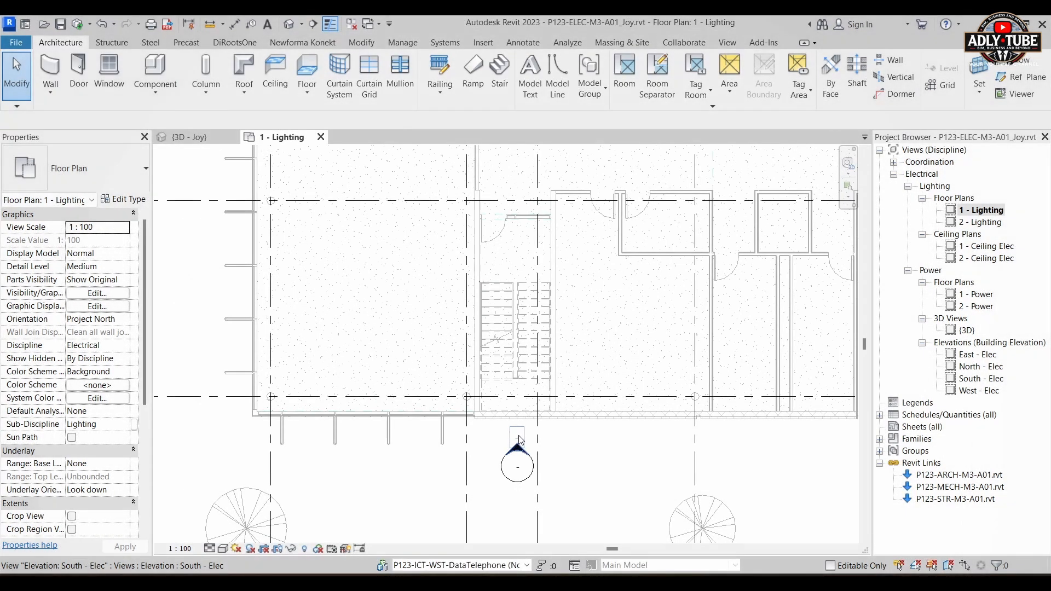
- Go to the South - Elec elevation view from its marker below the building in the plan
right_click(519, 442)
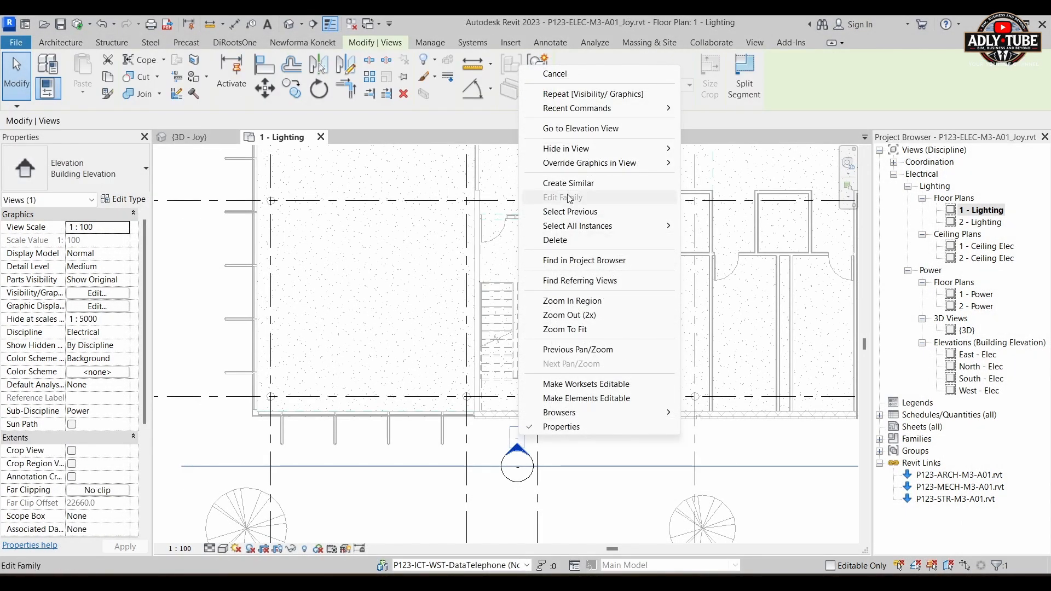
click(589, 130)
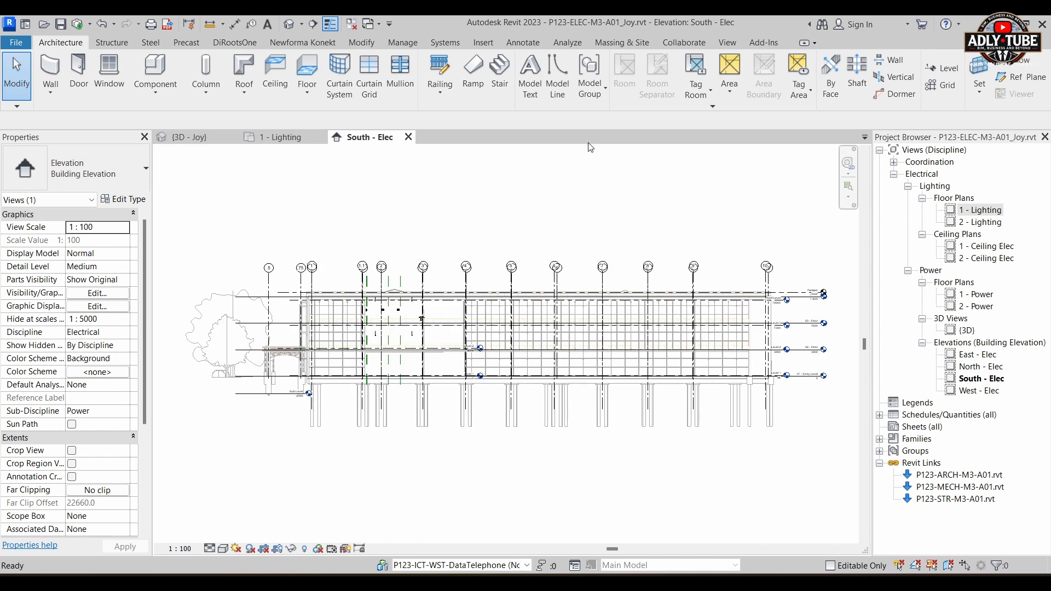
middle_drag(685, 246, 657, 248)
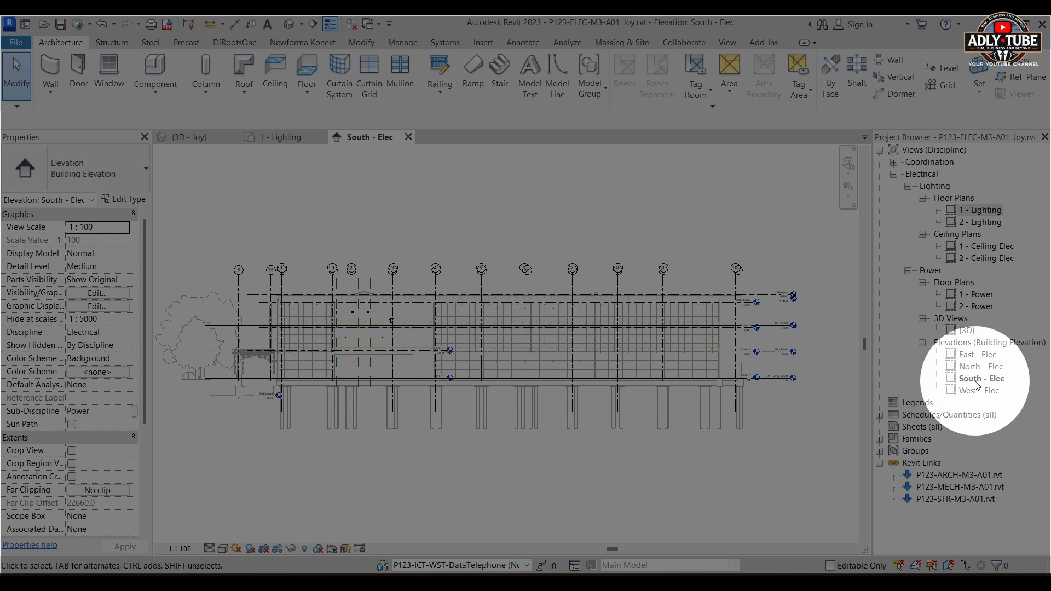
- Hide the linked P123-MECH-M3-A01.rvt and P123-STR-M3-A01.rvt models in the South - Elec elevation
scroll(819, 421, up, 2)
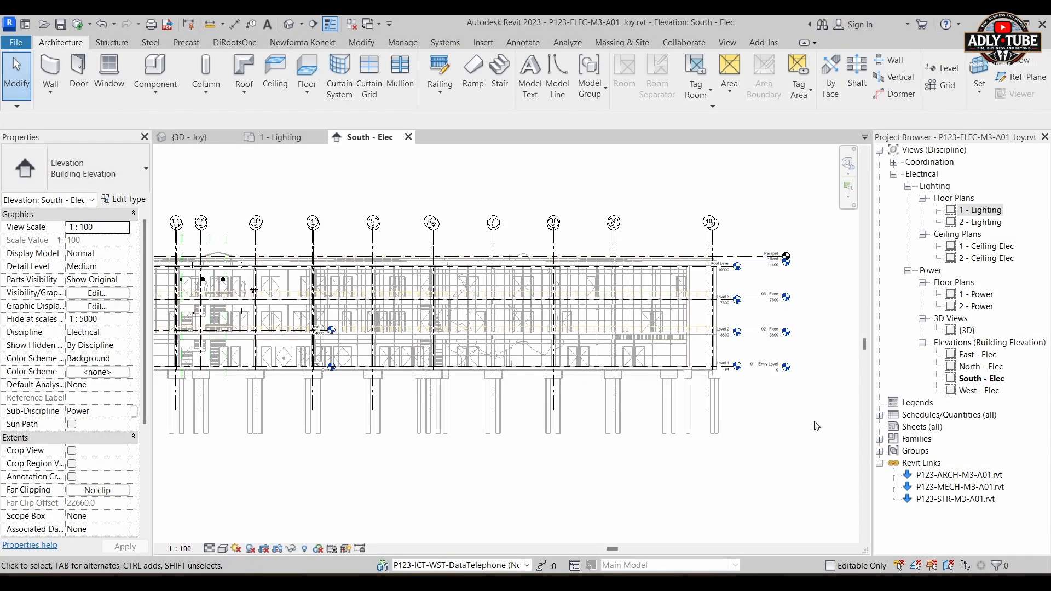
middle_drag(816, 431, 802, 438)
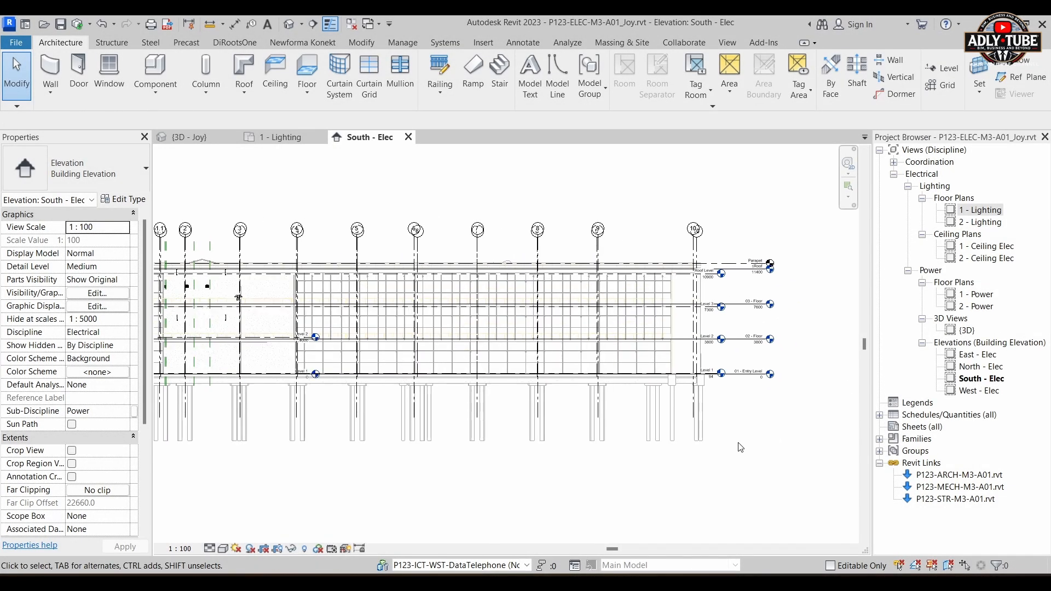
key(v)
key(v)
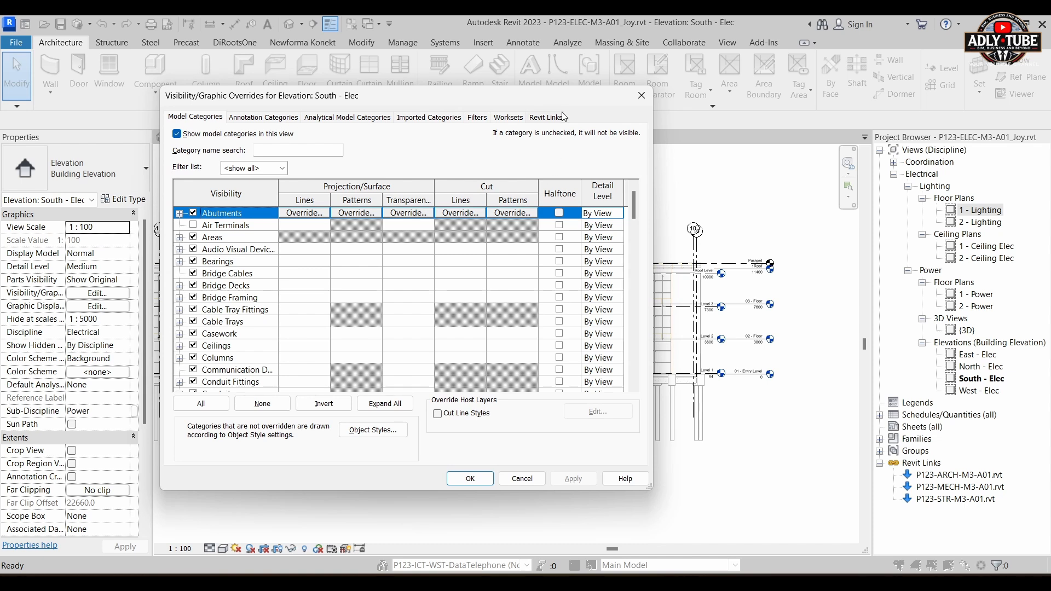
click(547, 118)
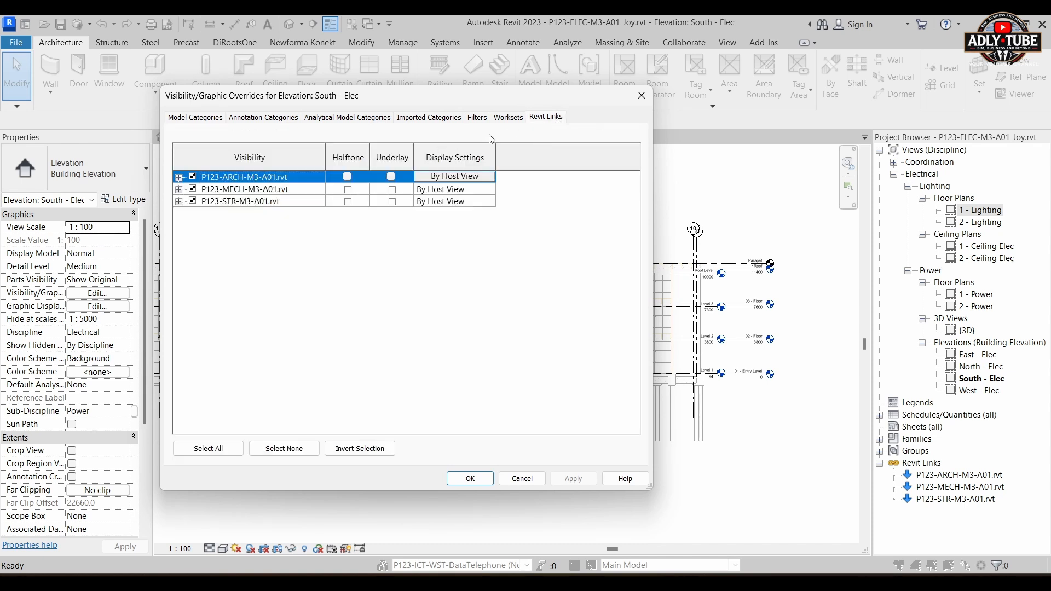
click(192, 189)
click(192, 202)
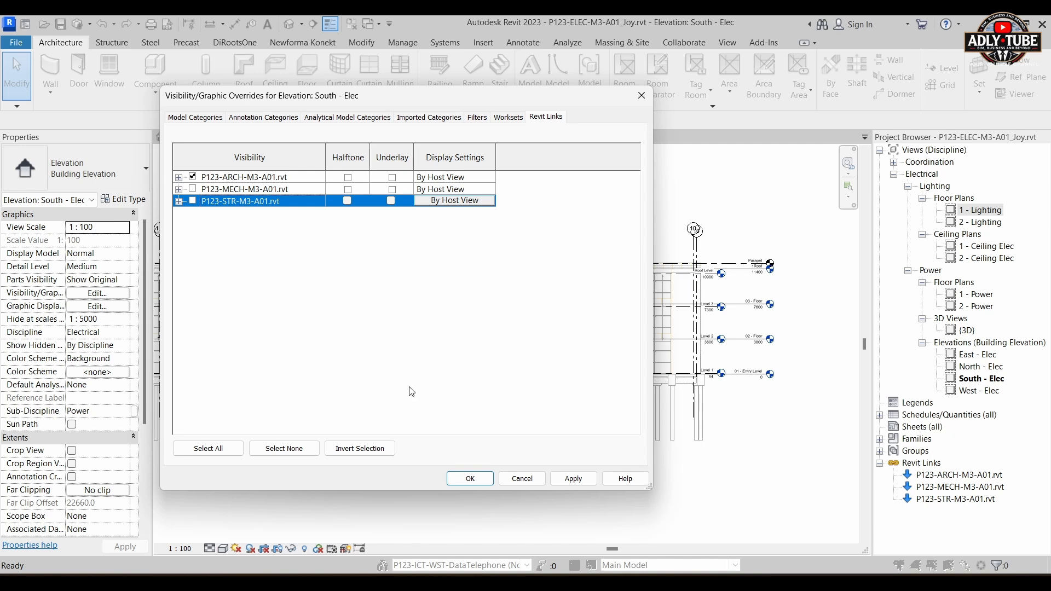
click(468, 479)
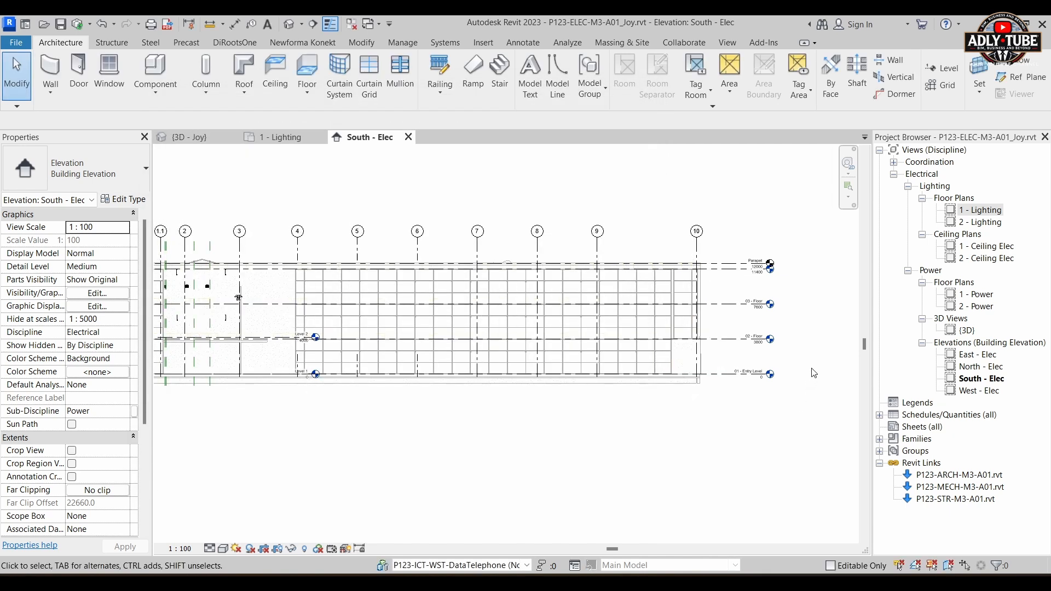
- Start Copy/Monitor in the South - Elec elevation with the linked P123-ARCH-M3-A01.rvt model as the source
scroll(814, 373, up, 4)
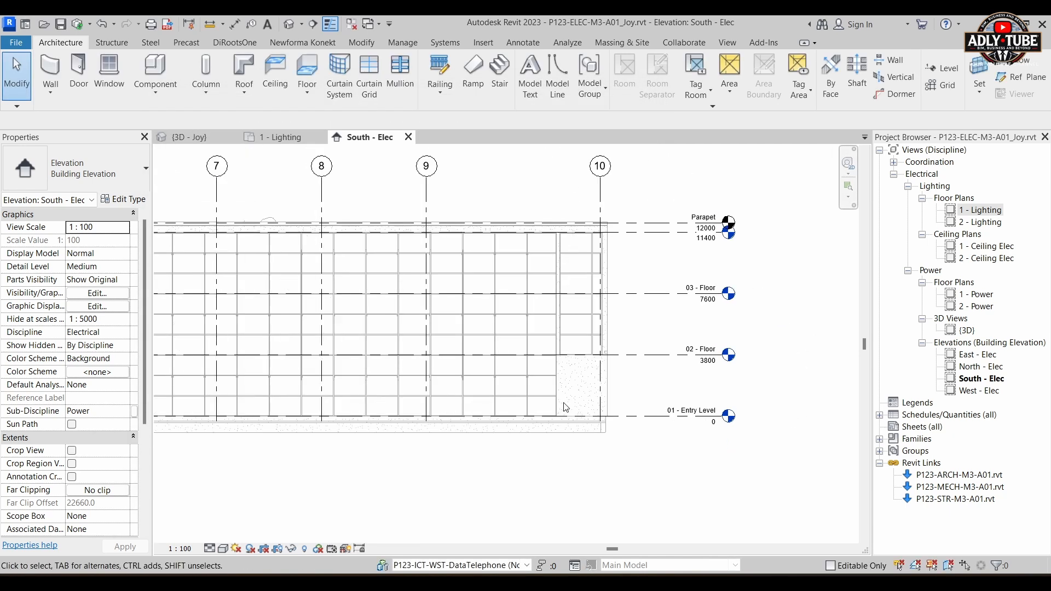
scroll(761, 249, up, 1)
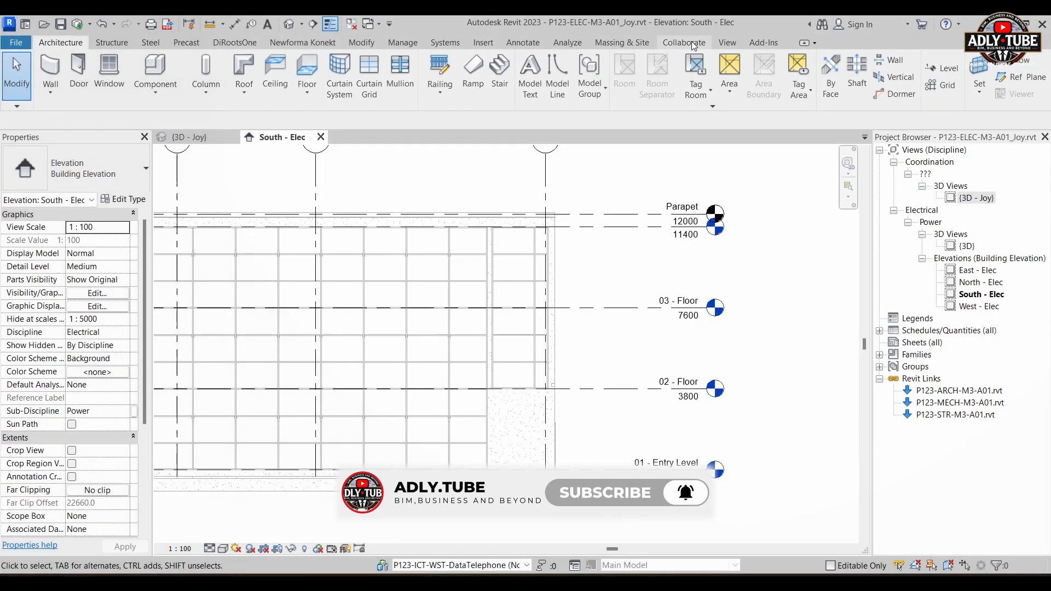
click(693, 44)
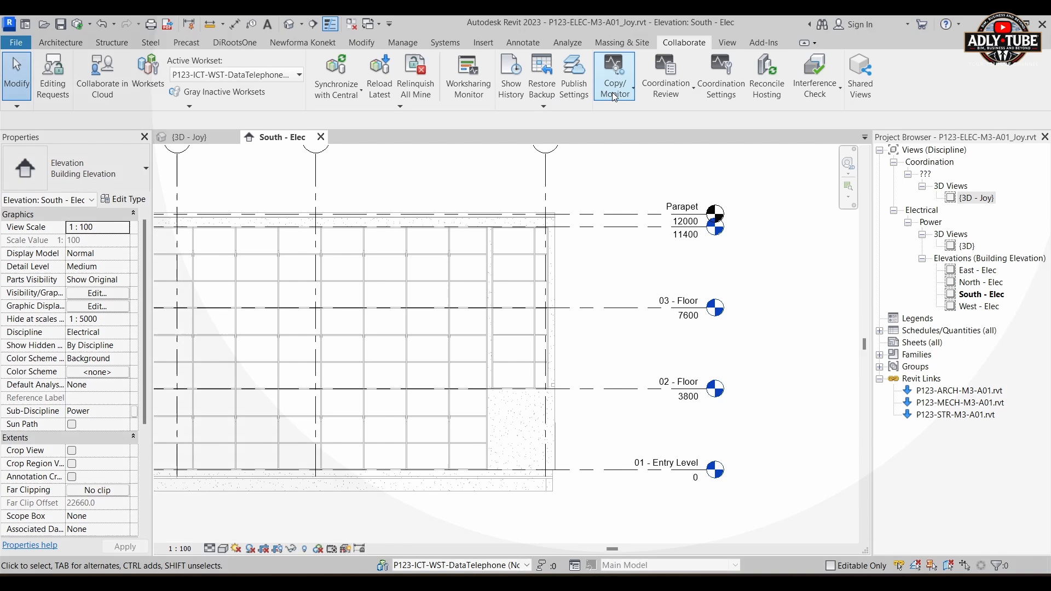
click(614, 97)
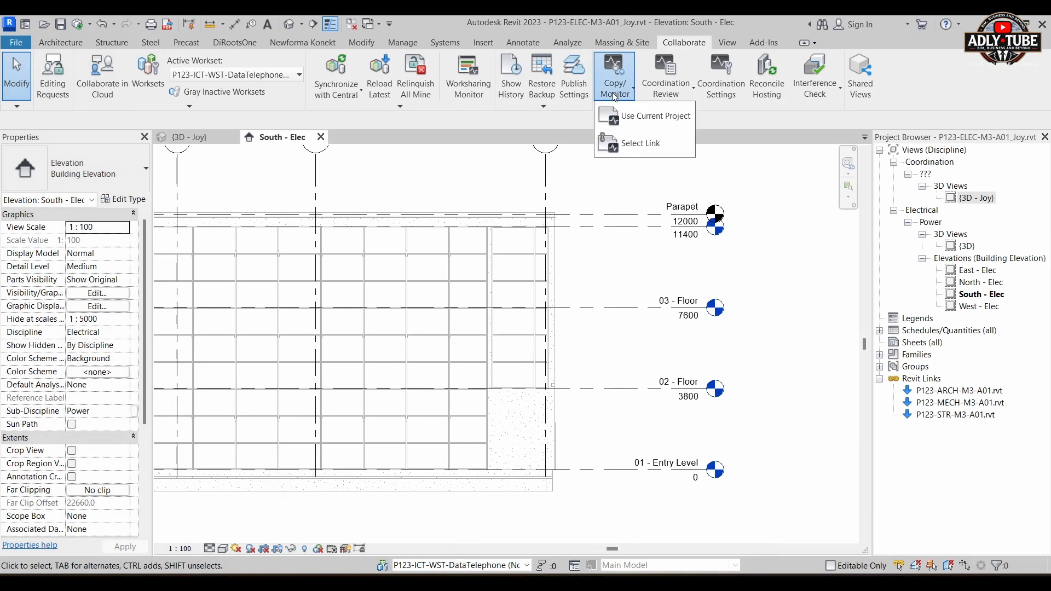
click(627, 148)
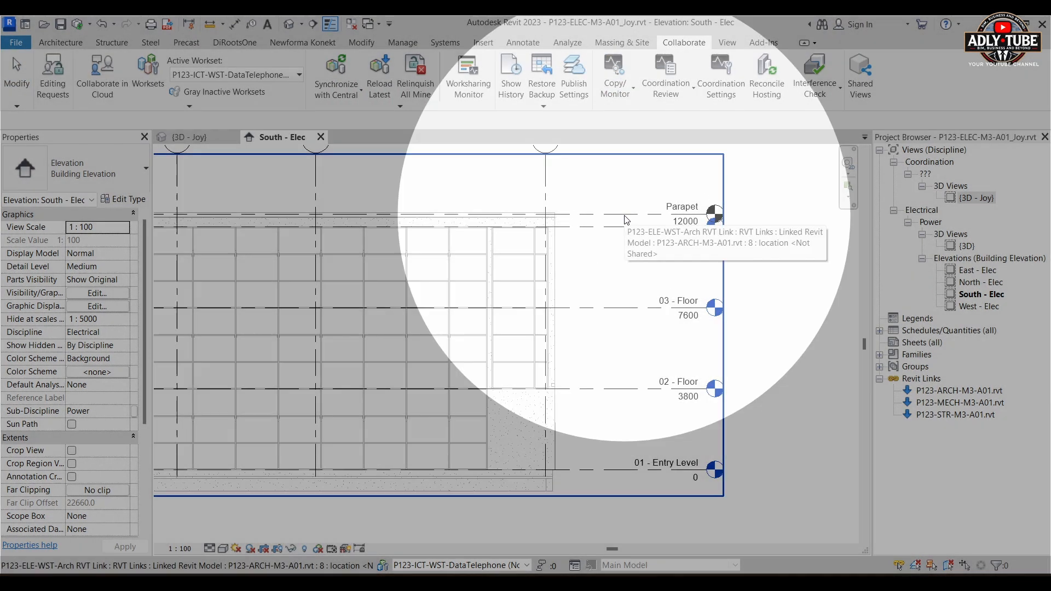
click(627, 220)
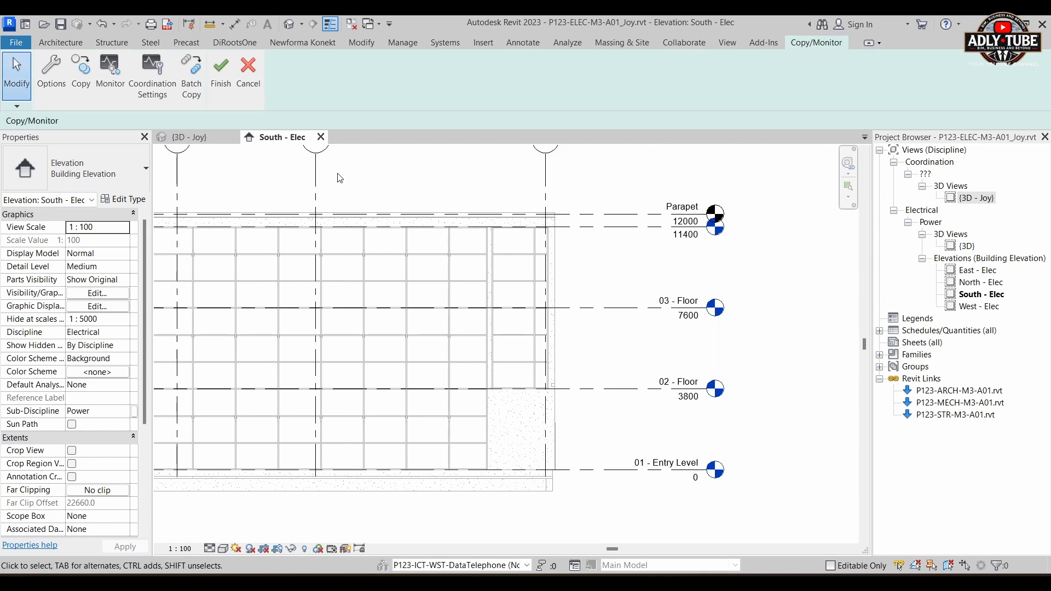
- Copy all the architectural link's levels, from 01 - Entry Level to Parapet, as one multiple selection filtered to Levels
click(83, 88)
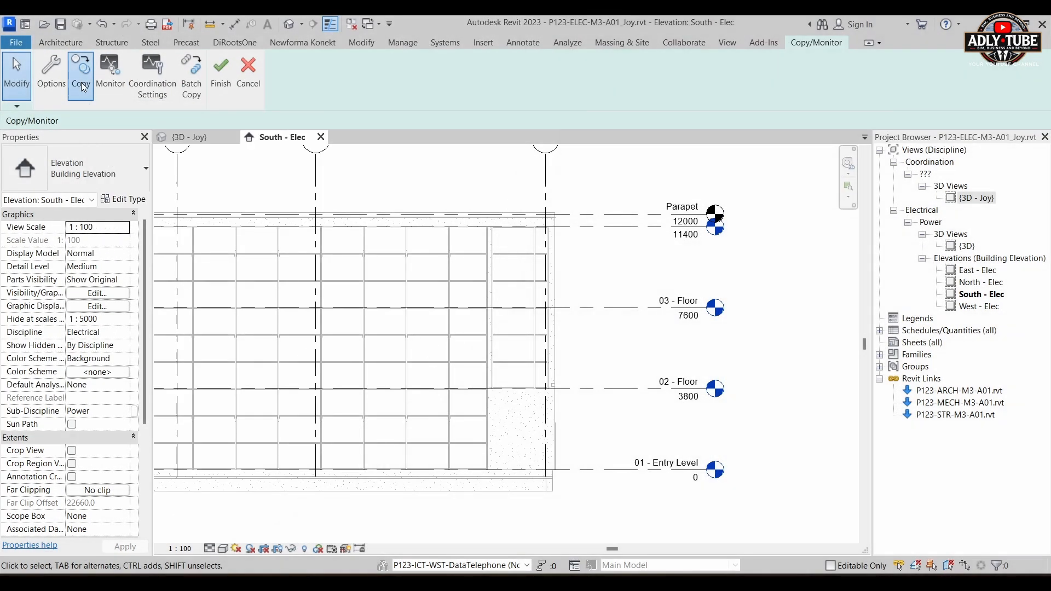
click(83, 88)
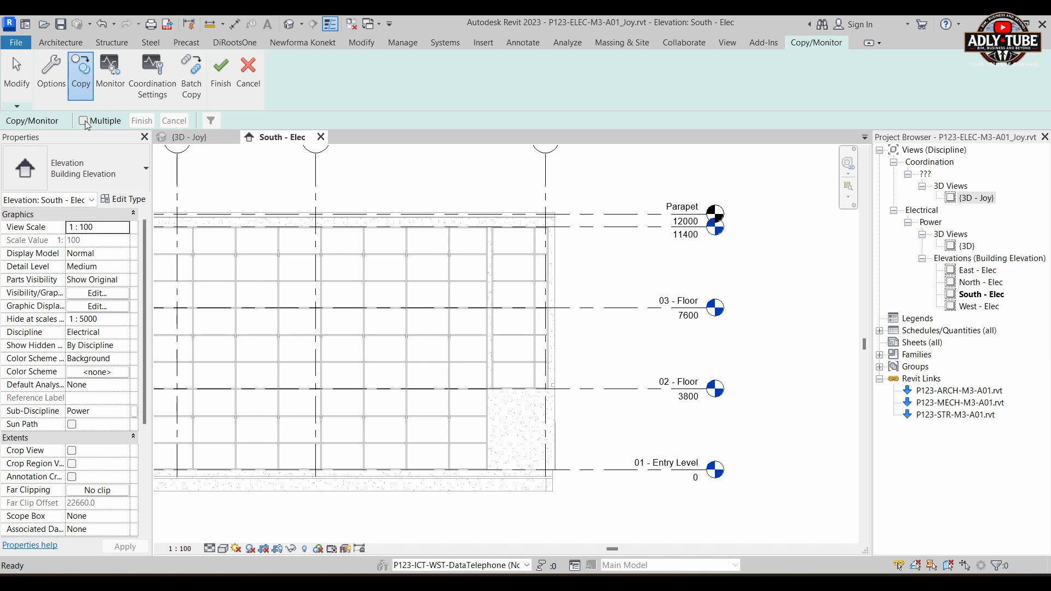
click(83, 120)
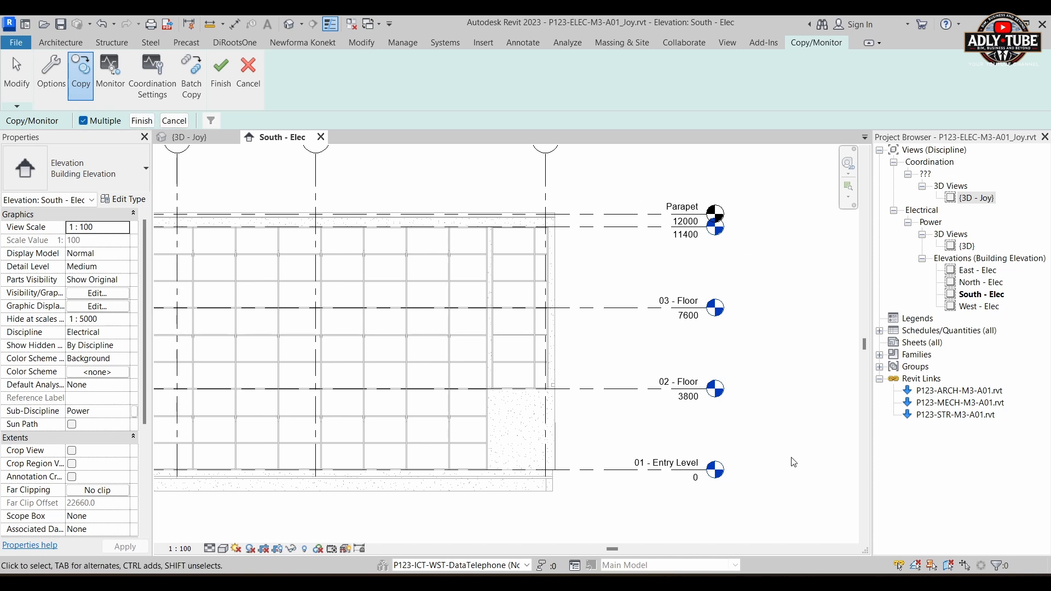
drag(793, 497, 670, 181)
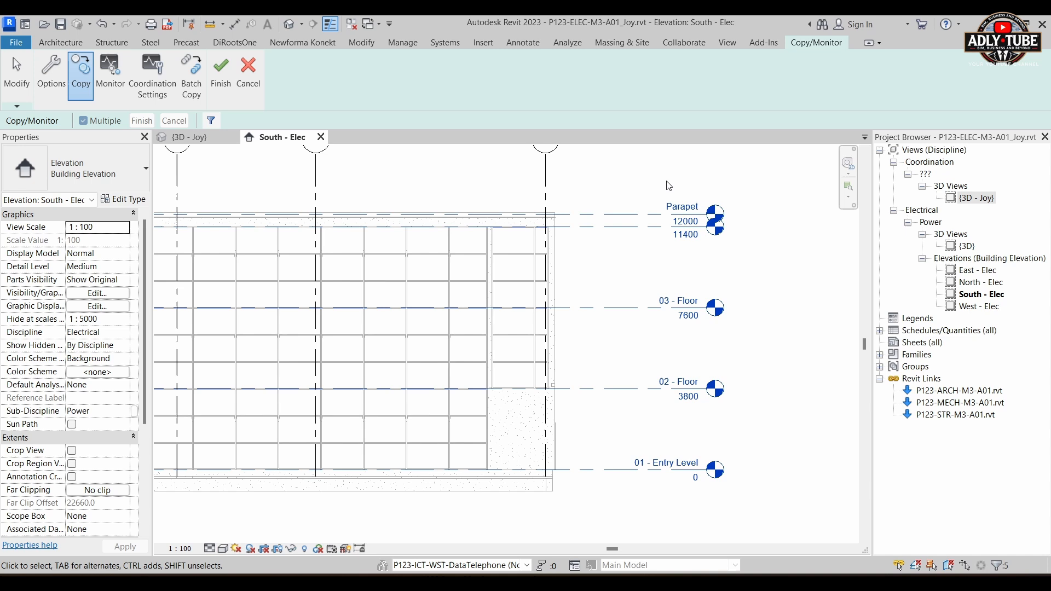
click(213, 120)
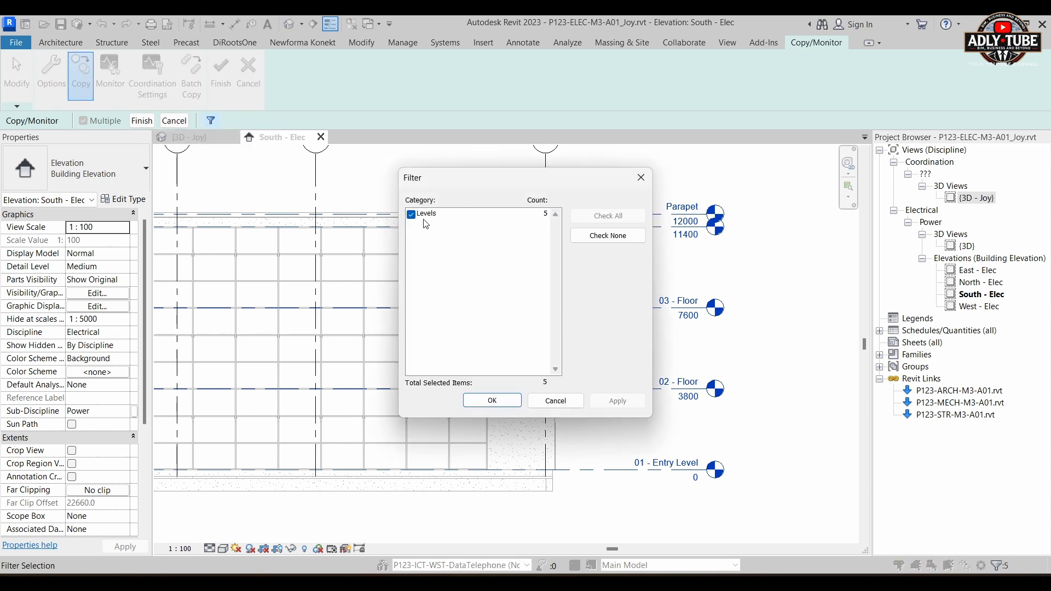
click(491, 400)
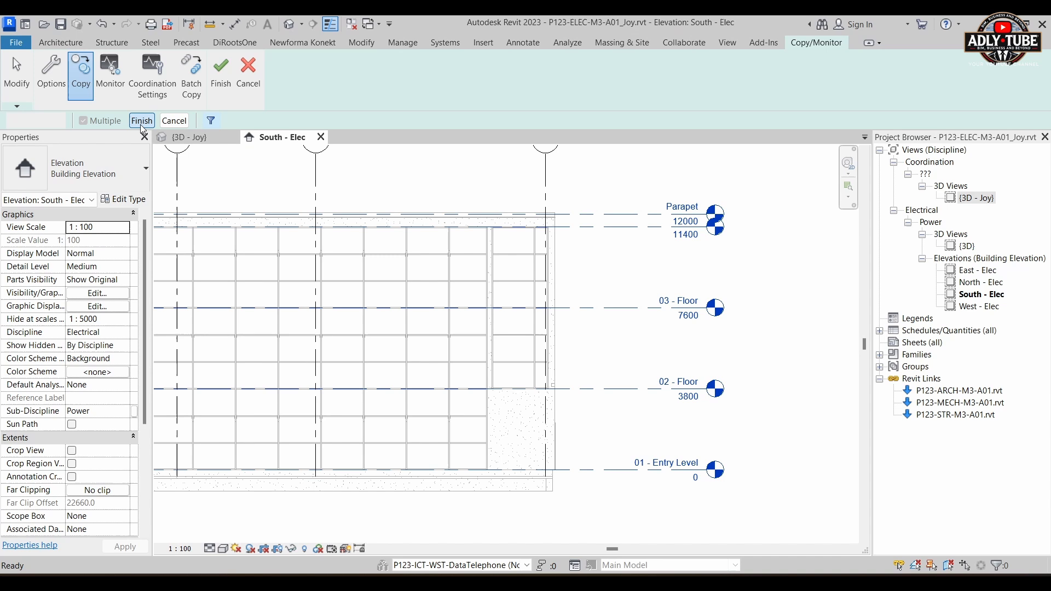
click(142, 121)
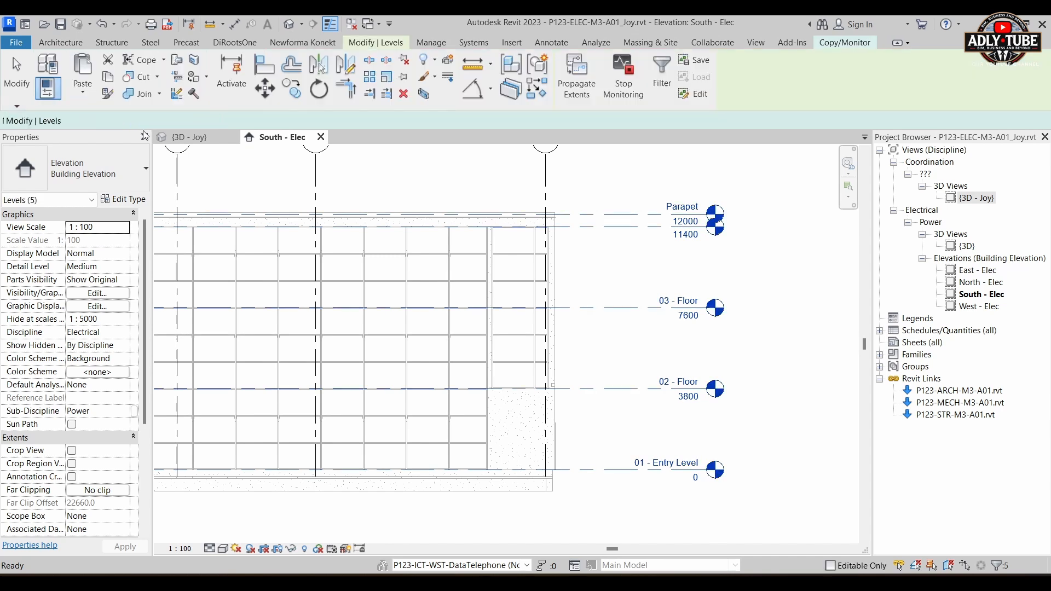
- Check the monitor symbols and heads of the copied levels, and finish the Copy/Monitor session
scroll(222, 318, down, 2)
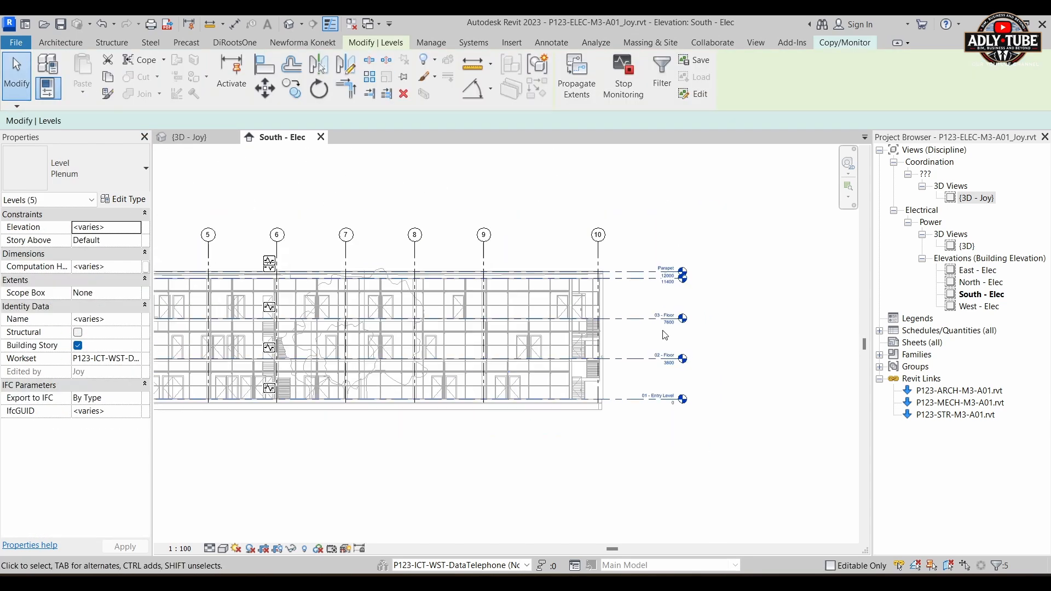
scroll(221, 319, up, 5)
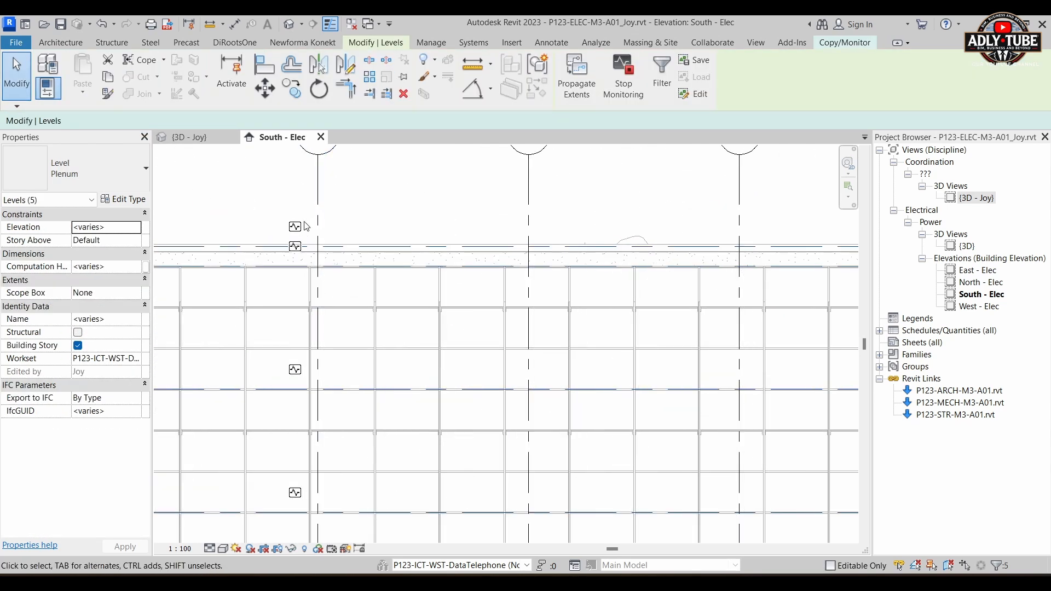
scroll(301, 234, up, 2)
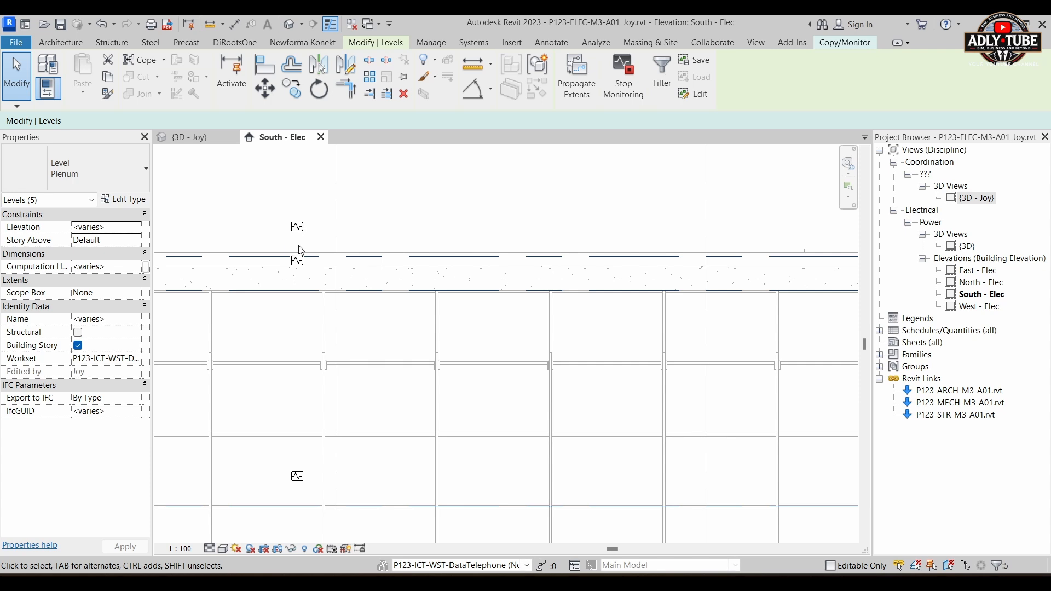
scroll(298, 252, down, 4)
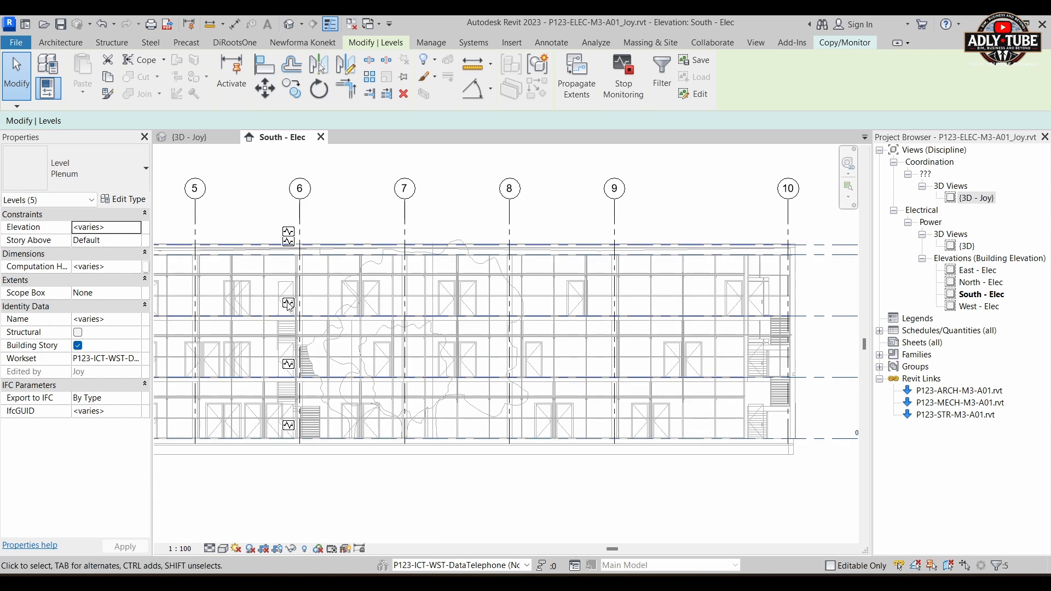
scroll(338, 286, down, 2)
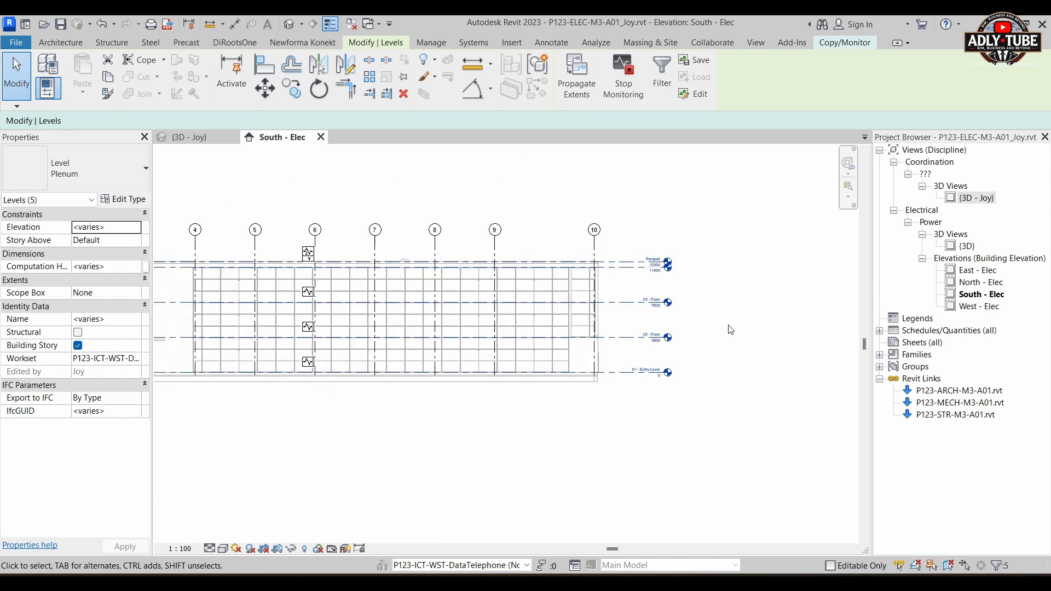
scroll(683, 279, up, 1)
scroll(684, 280, up, 2)
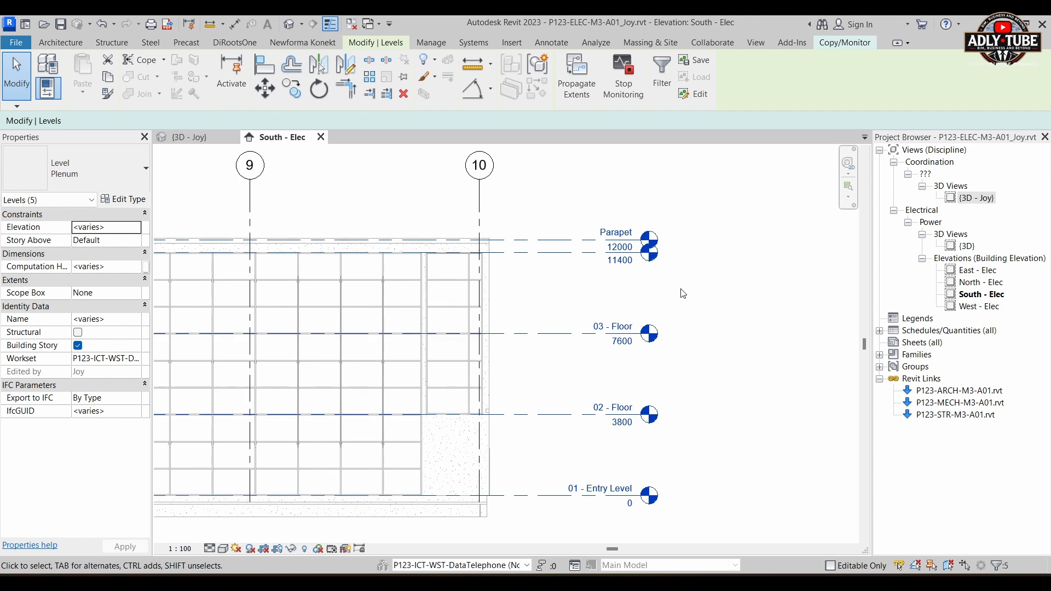
click(857, 43)
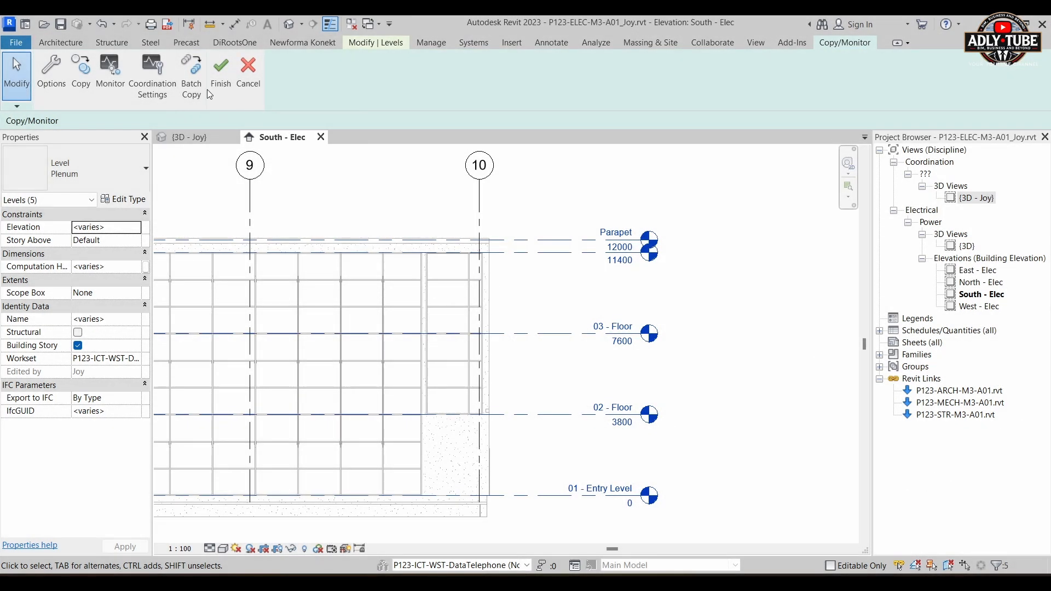
click(216, 81)
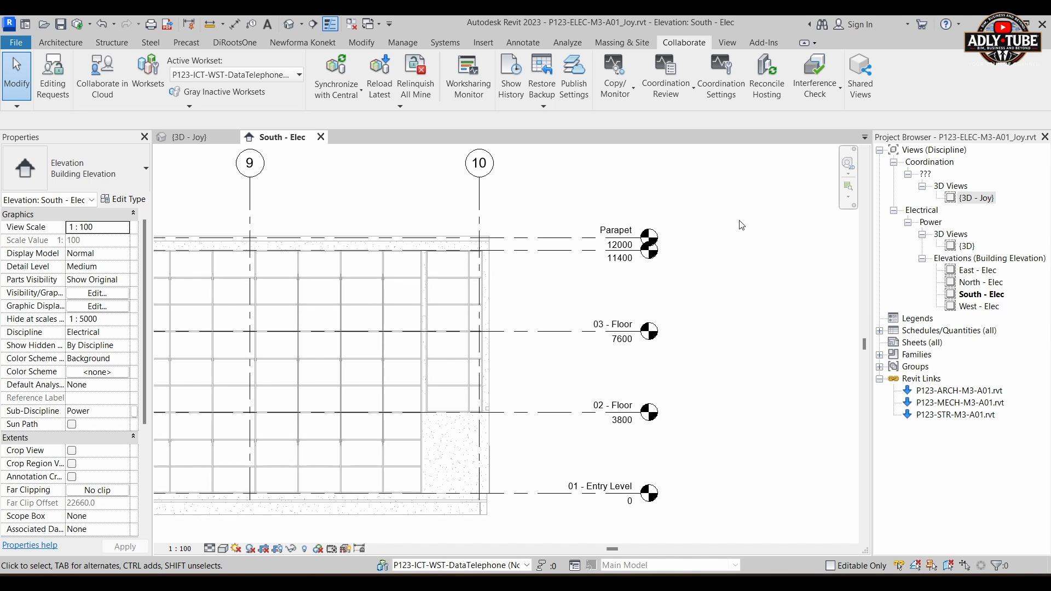
- Start Copy/Monitor on the architectural link again and open its options for levels
click(625, 93)
click(642, 142)
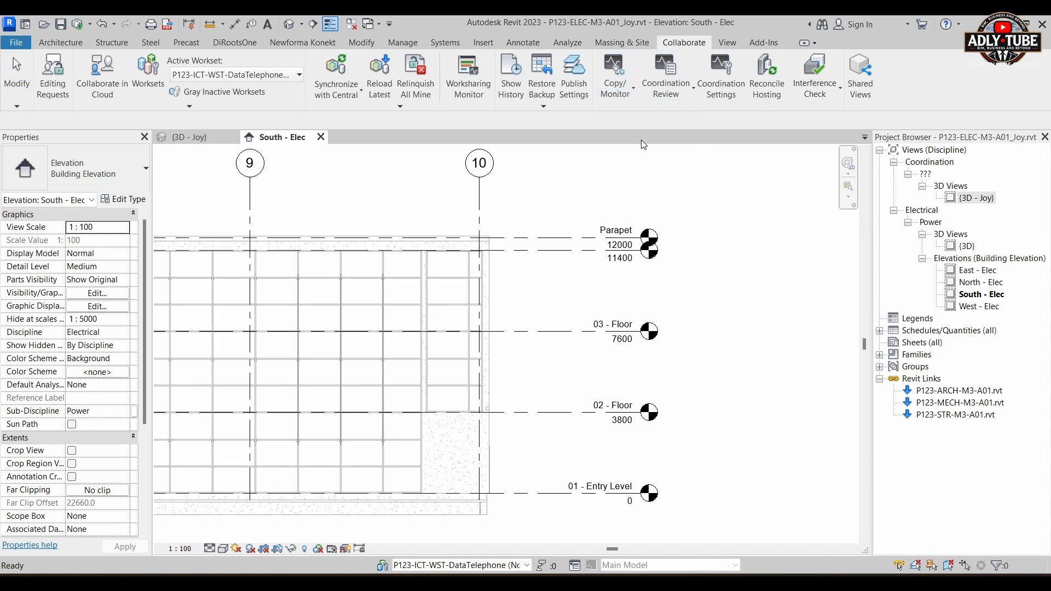
click(458, 294)
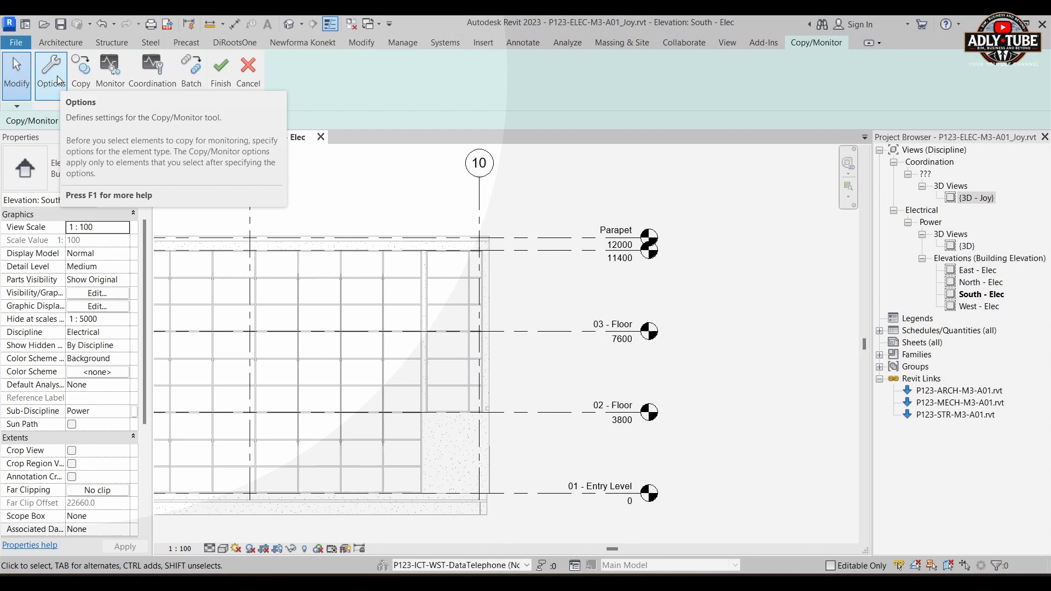
right_click(57, 78)
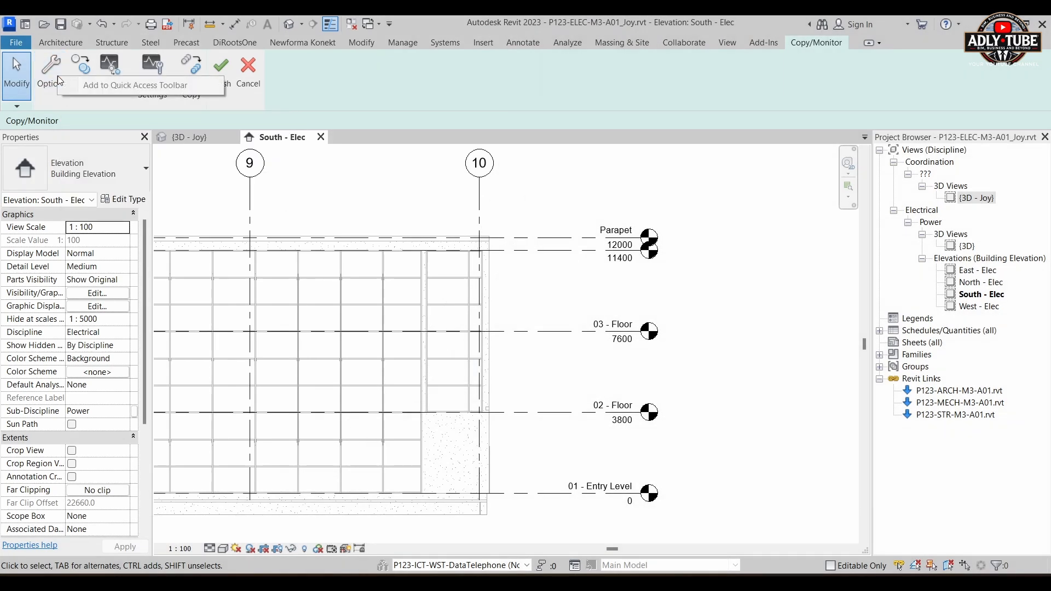
click(57, 65)
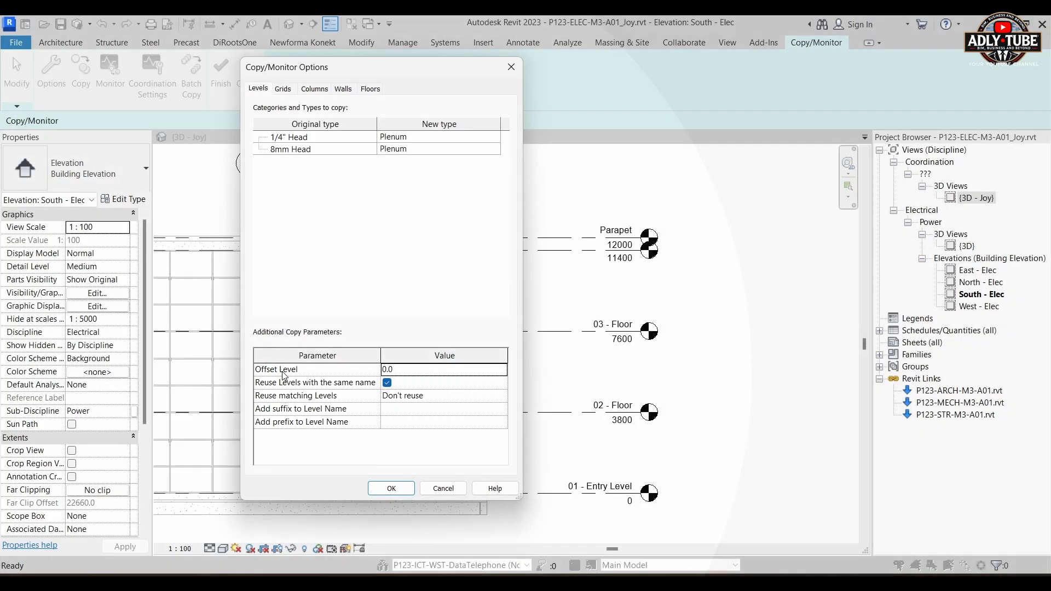
- Try a level offset of -300 with the level name prefix STR, discard these options, and cancel the Copy/Monitor session
click(422, 372)
text(-300)
click(406, 423)
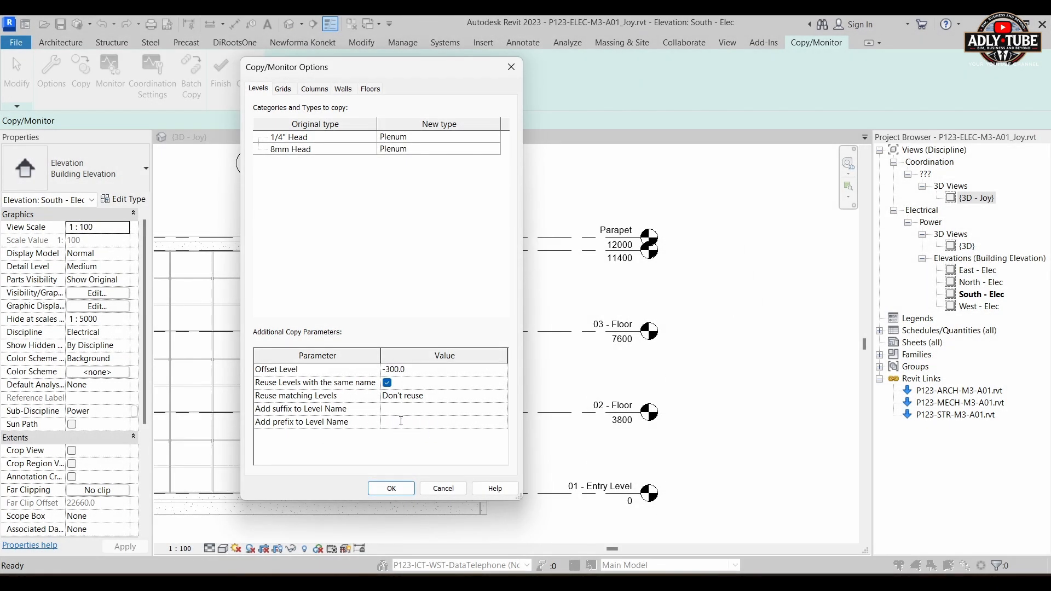
text(STR)
click(442, 488)
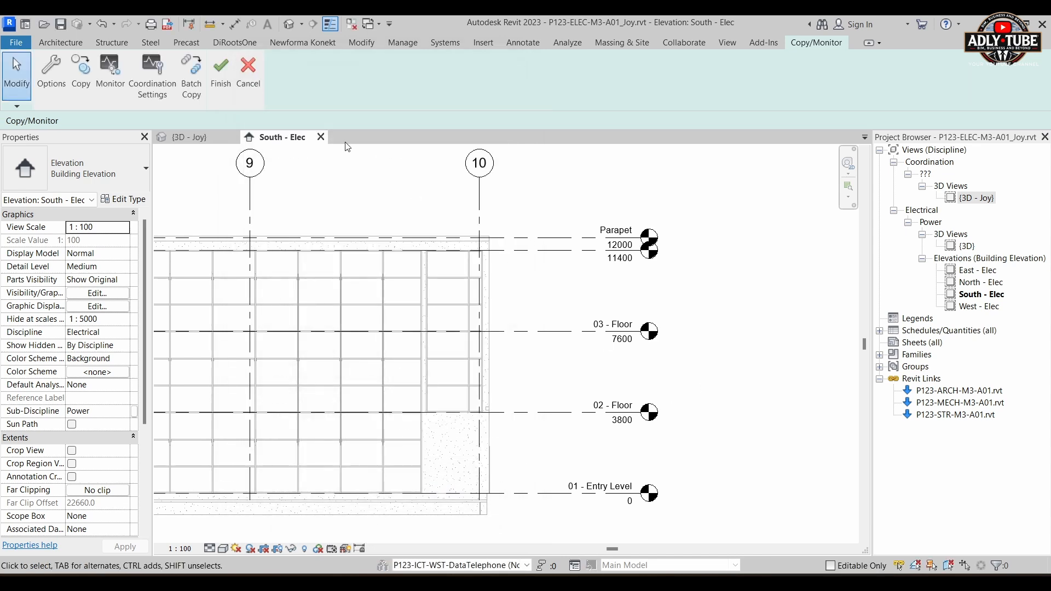
click(258, 91)
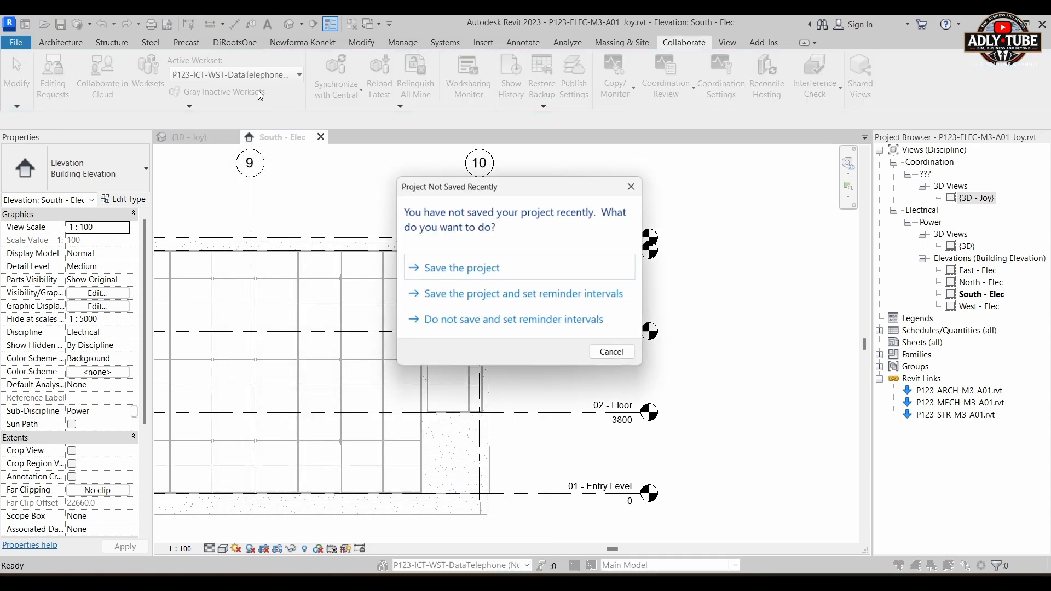
click(634, 189)
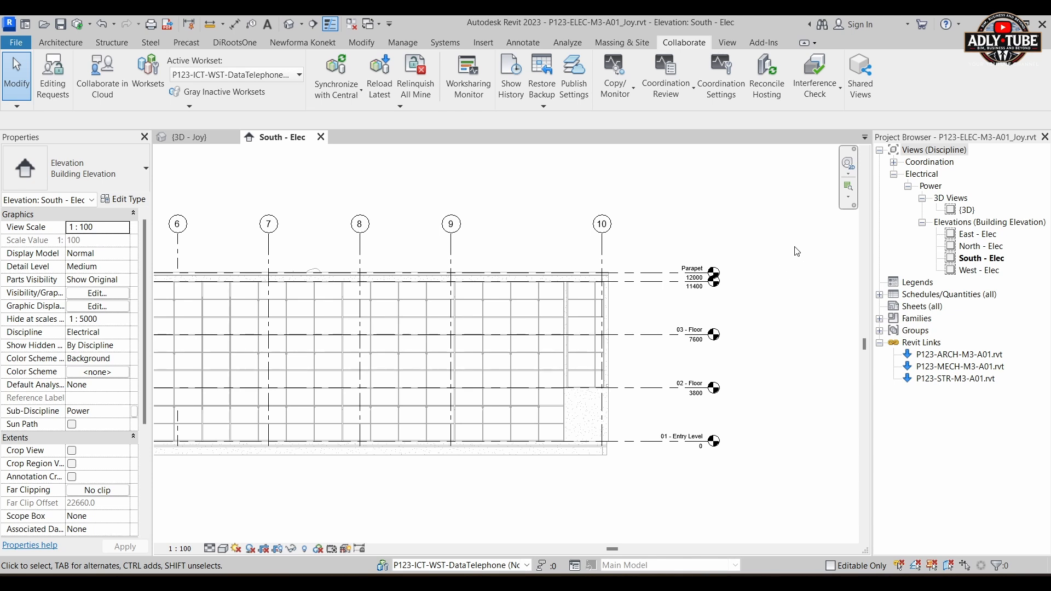
- Move the monitored Parapet level up to elevation 13600 and dismiss the coordination alert
click(650, 272)
drag(649, 272, 651, 250)
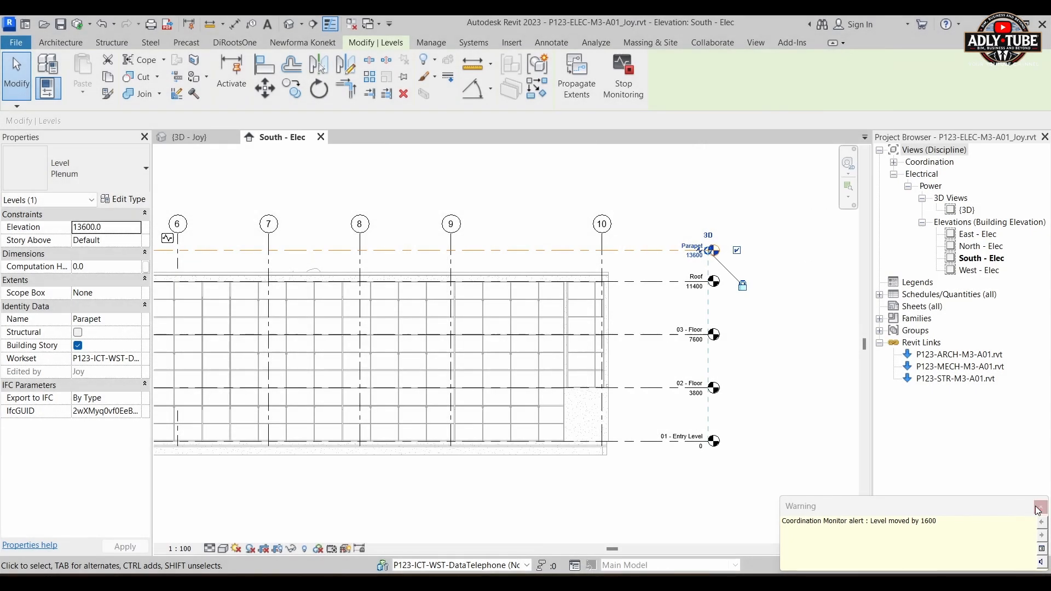
click(1039, 511)
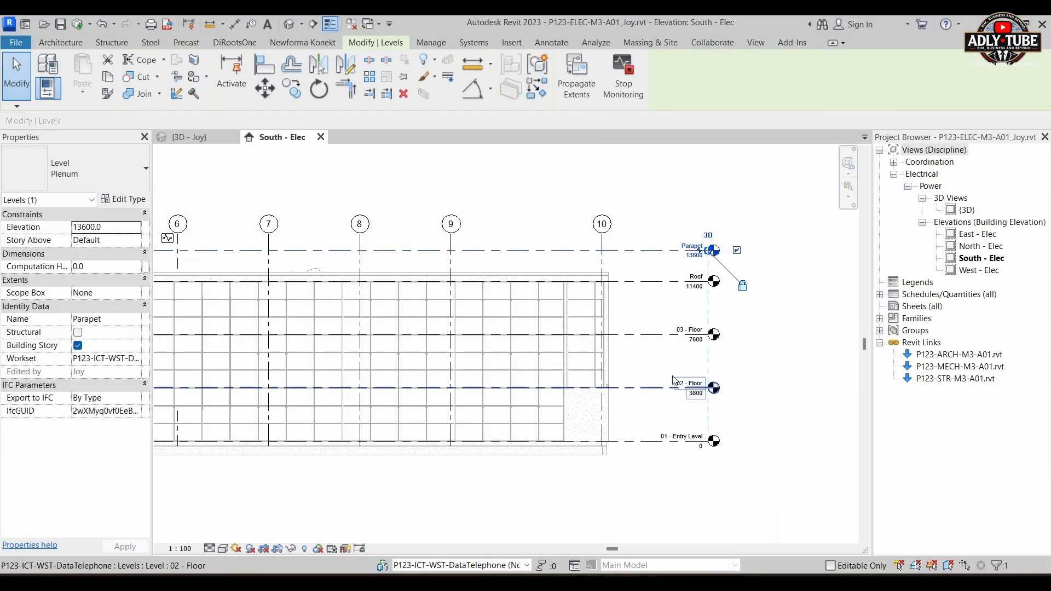
- Start a Coordination Review on the linked architectural model
click(712, 42)
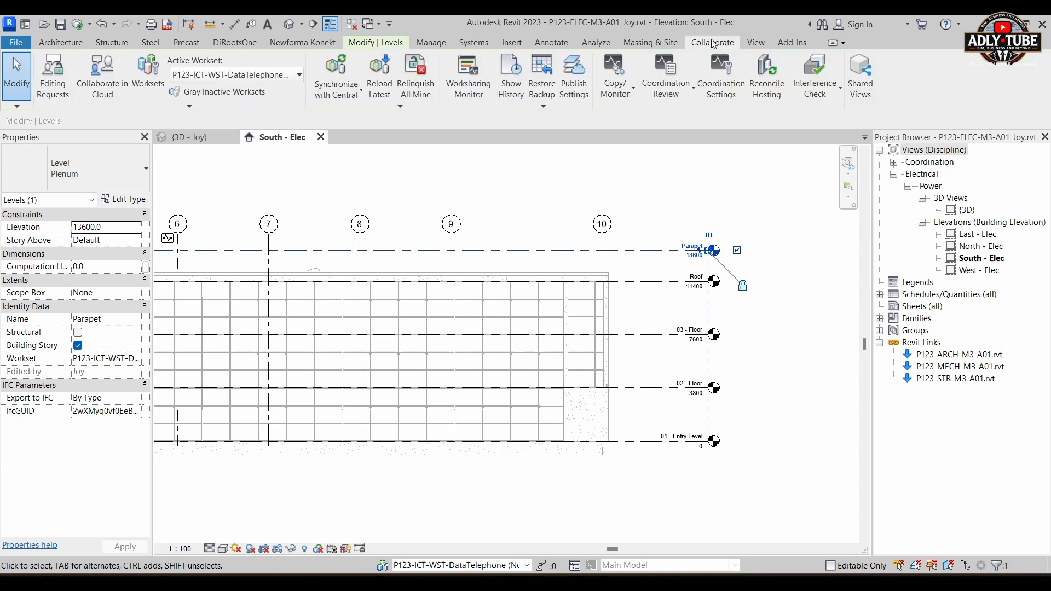
click(675, 87)
click(684, 145)
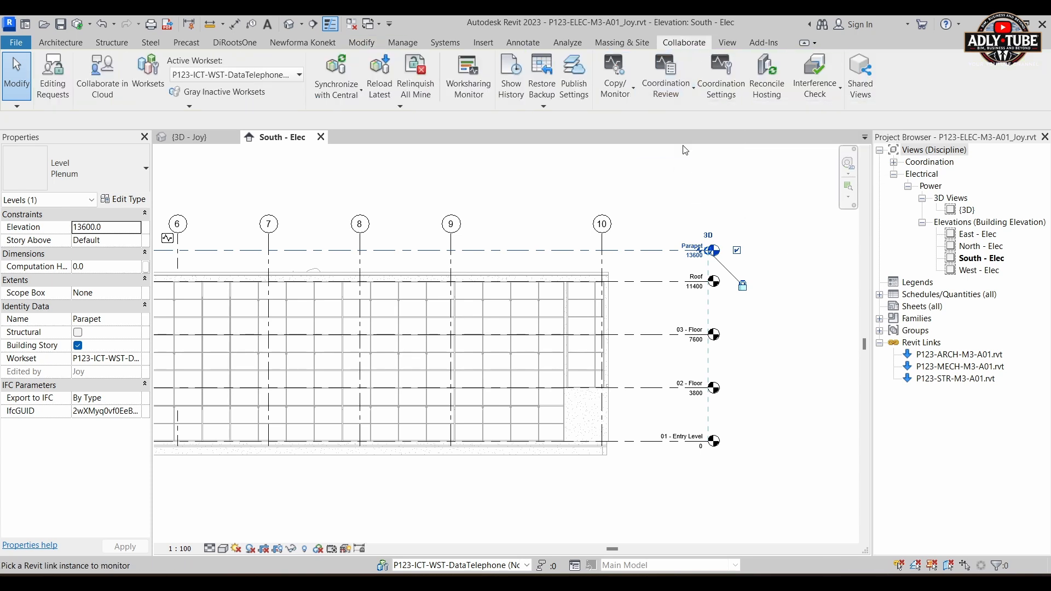
click(579, 312)
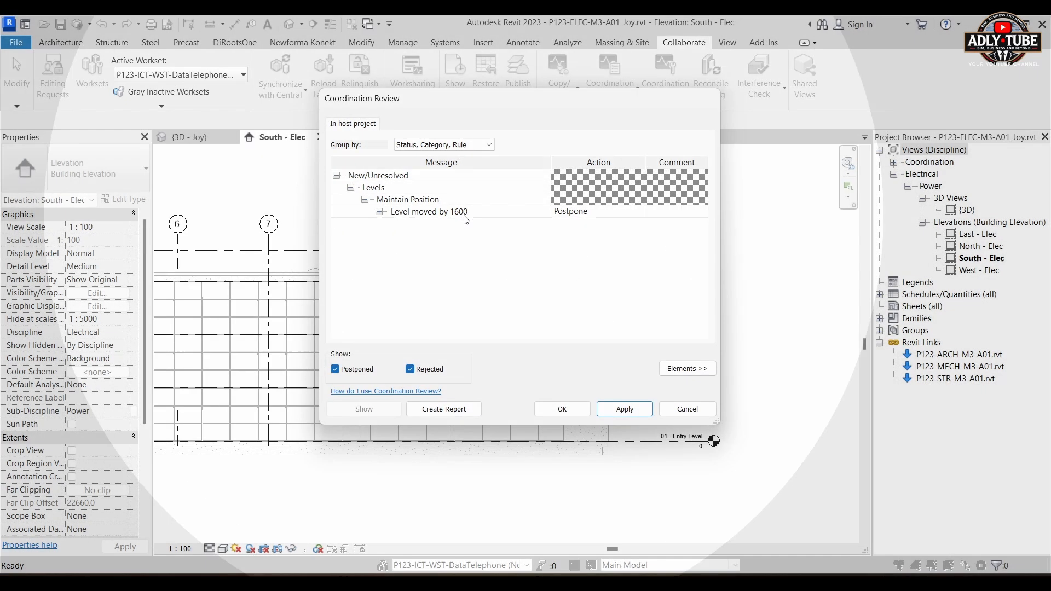
- Resolve the moved level in the Coordination Review with the action Move Level 'Parapet' and apply it
click(644, 218)
click(644, 217)
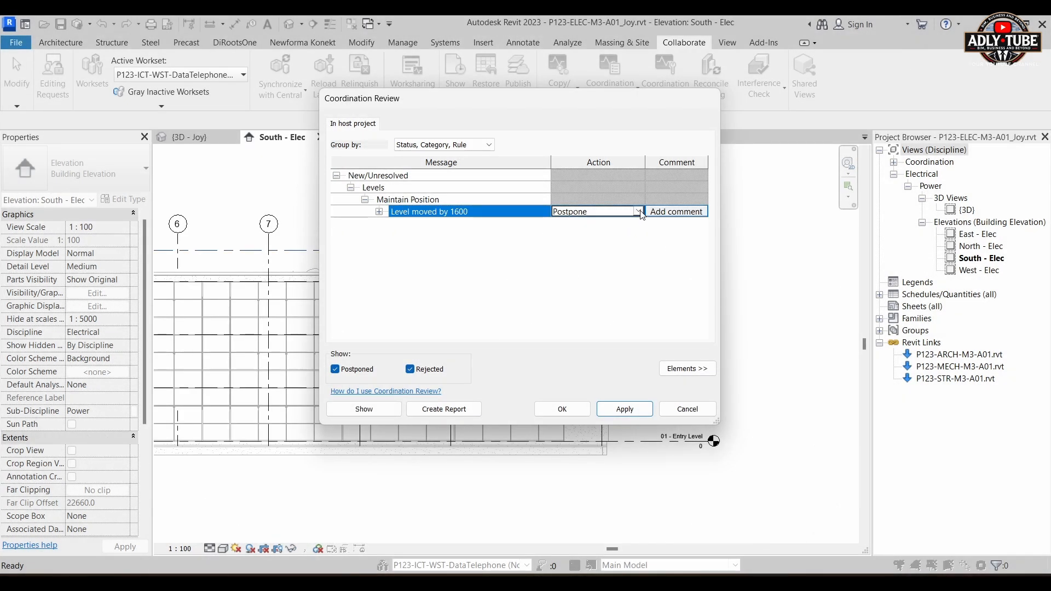
click(643, 215)
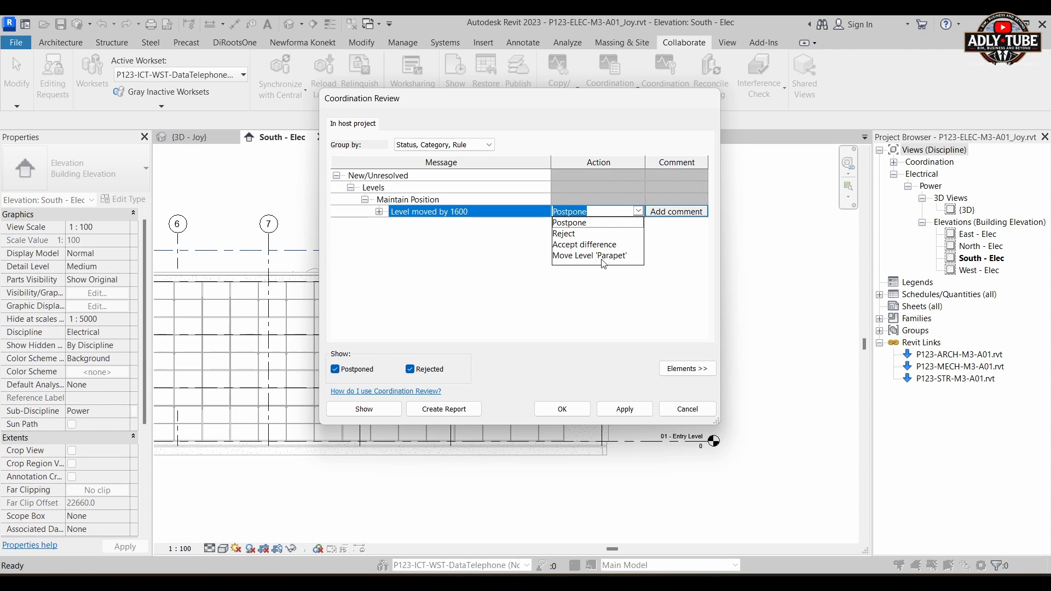
click(613, 101)
drag(604, 97, 370, 136)
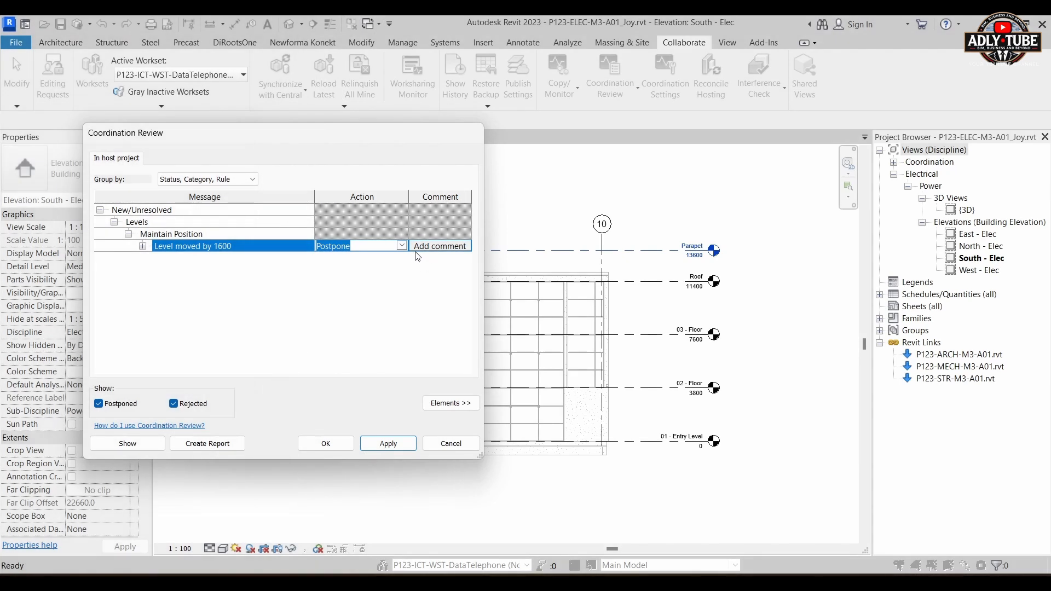
click(402, 246)
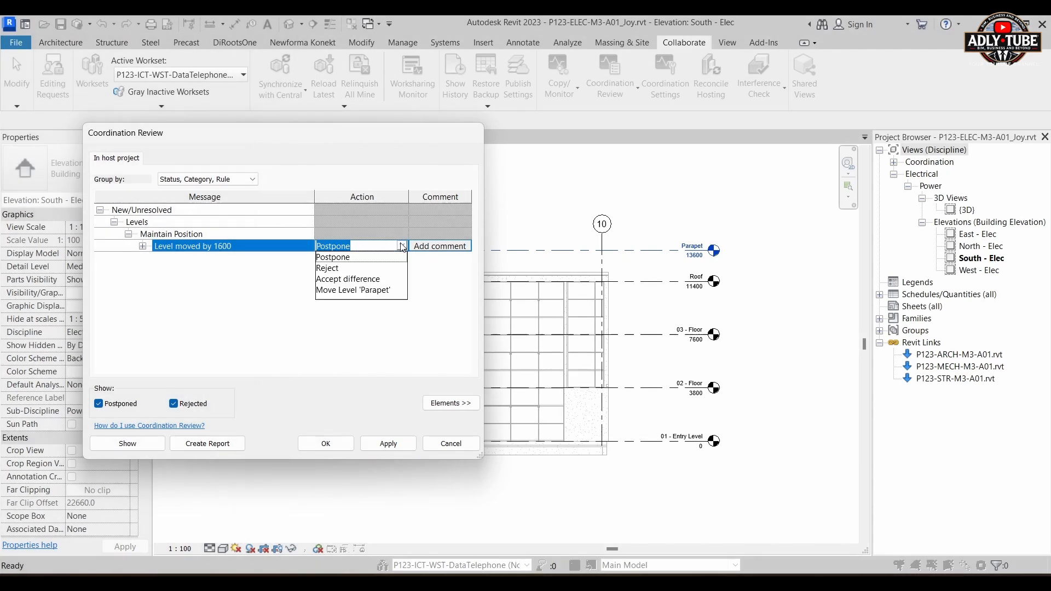
click(368, 291)
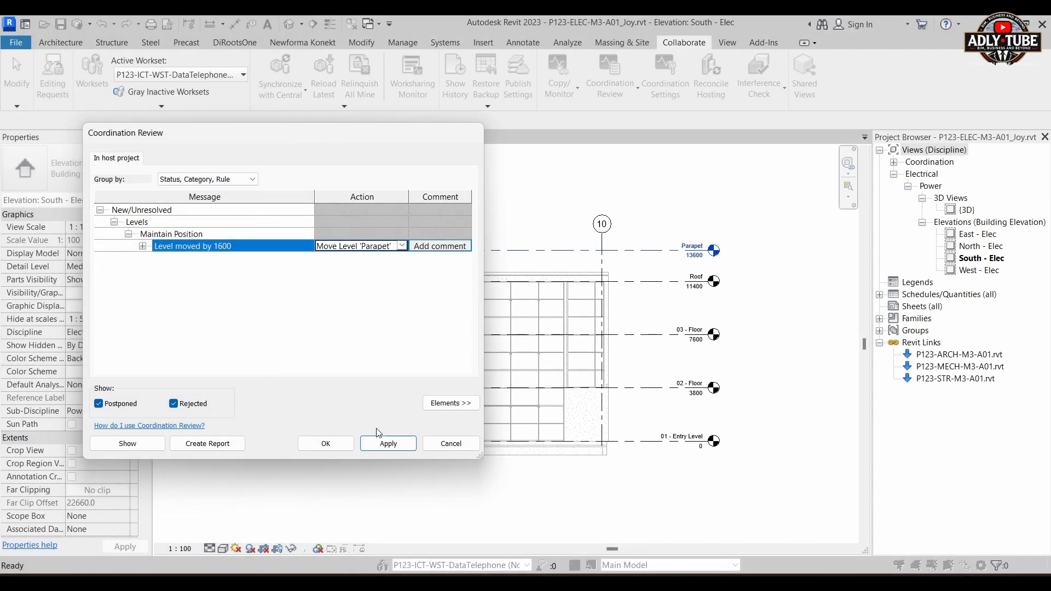
click(384, 444)
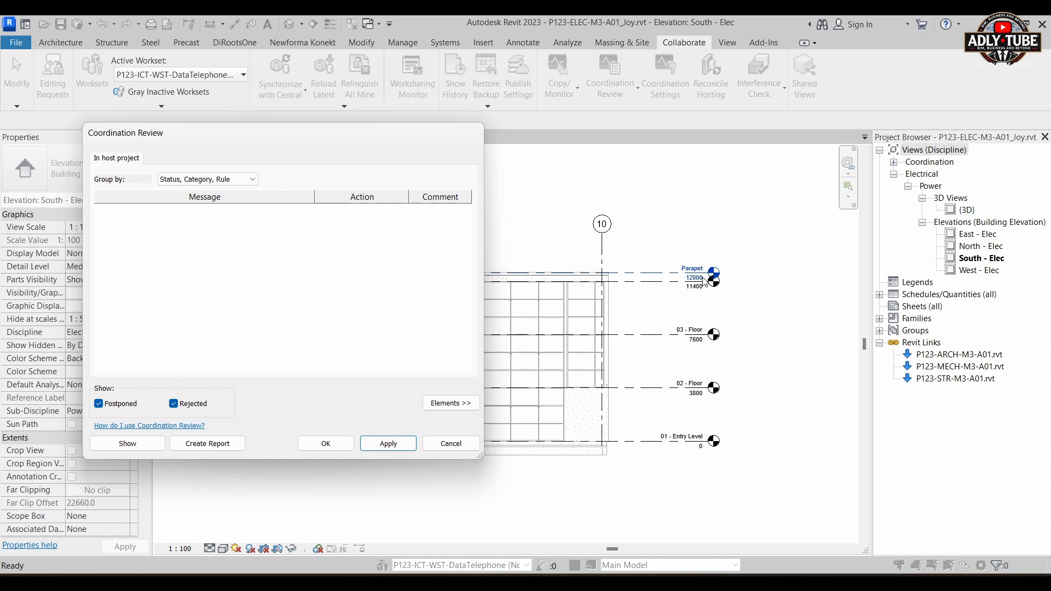
click(336, 445)
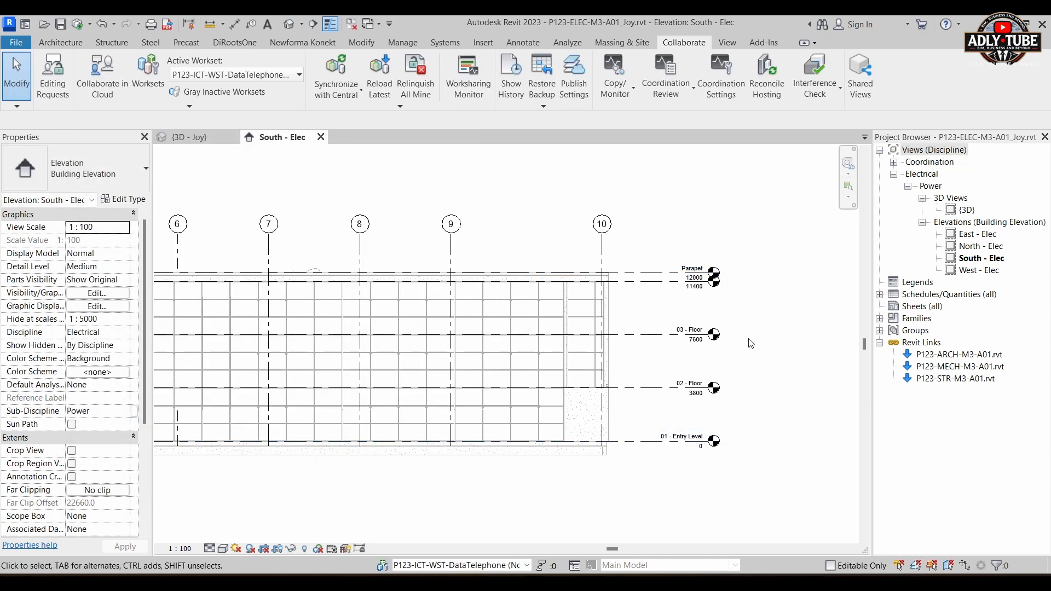
- Inspect the Parapet level's properties, and check in the selection filter which elements a selection across all the levels contains
click(664, 281)
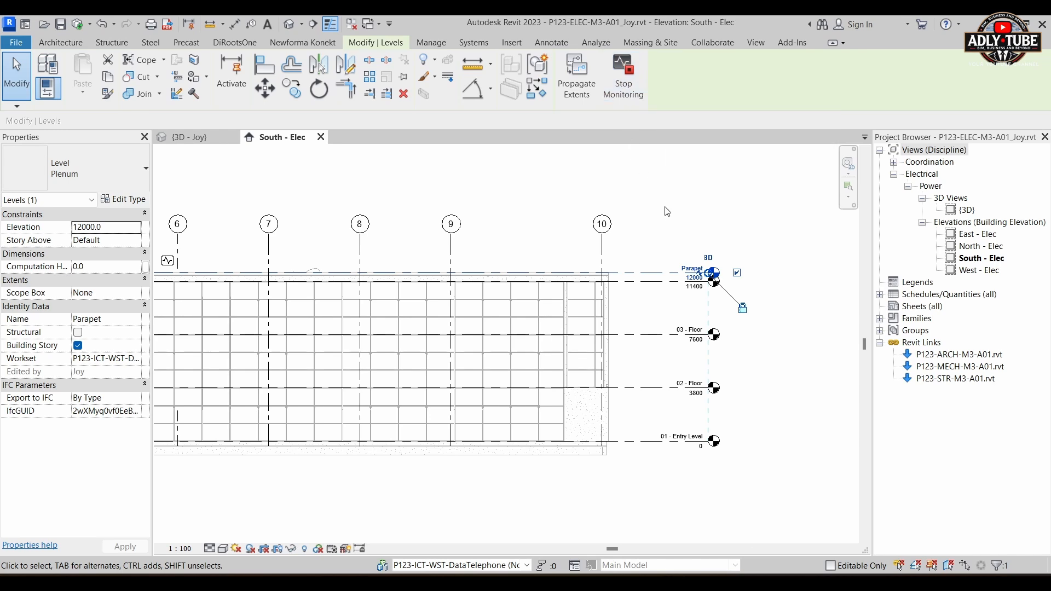
click(672, 225)
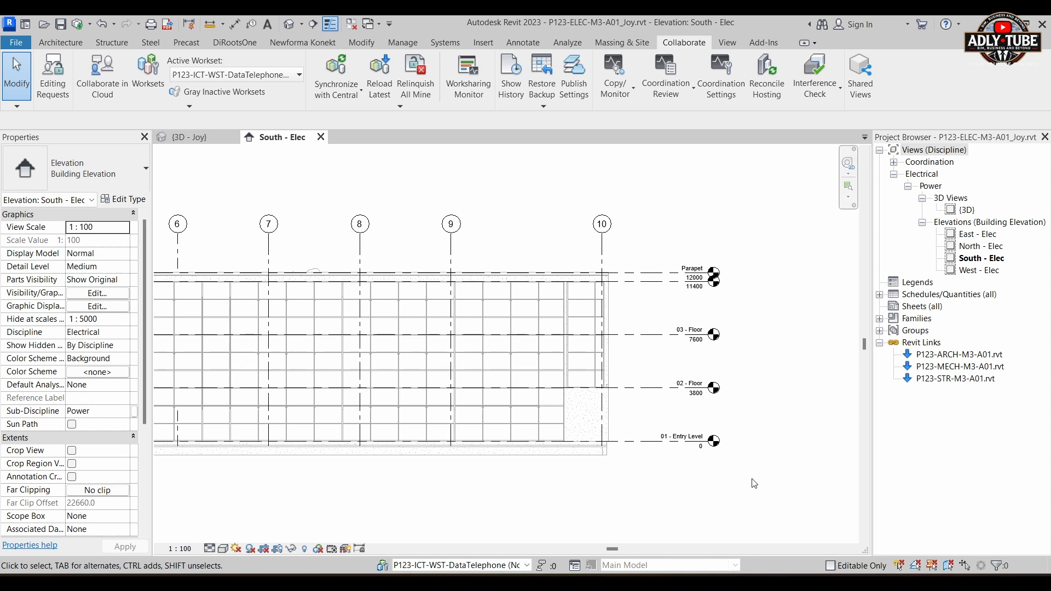
drag(756, 476, 684, 243)
click(663, 77)
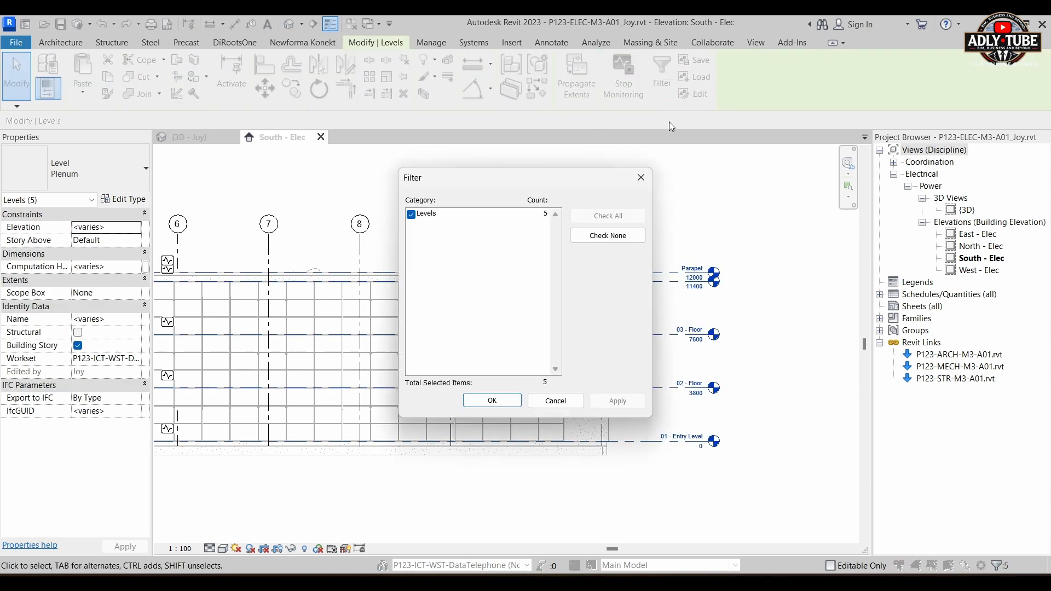
click(639, 180)
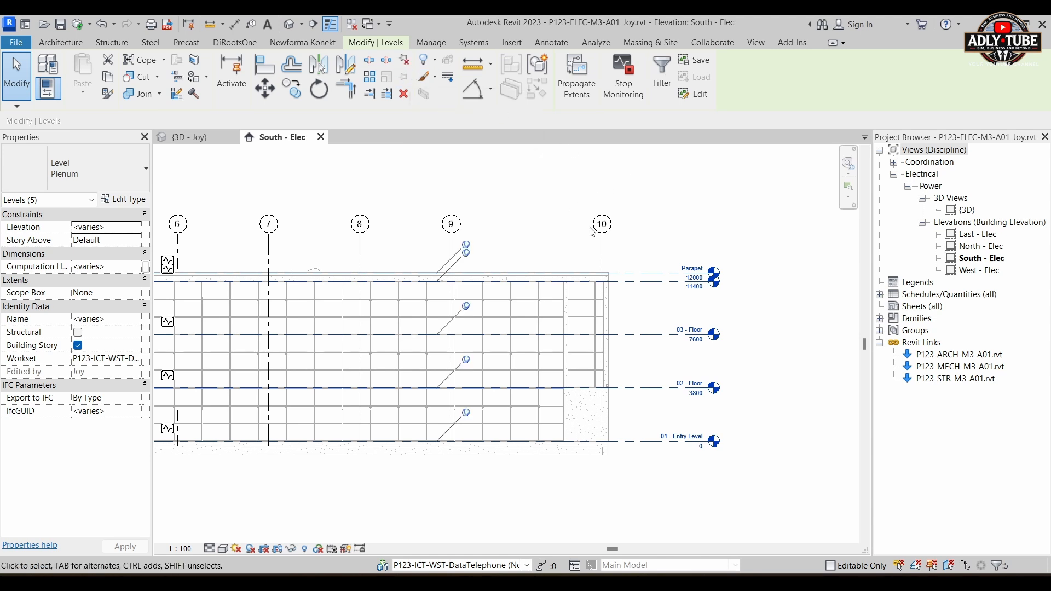
key(Escape)
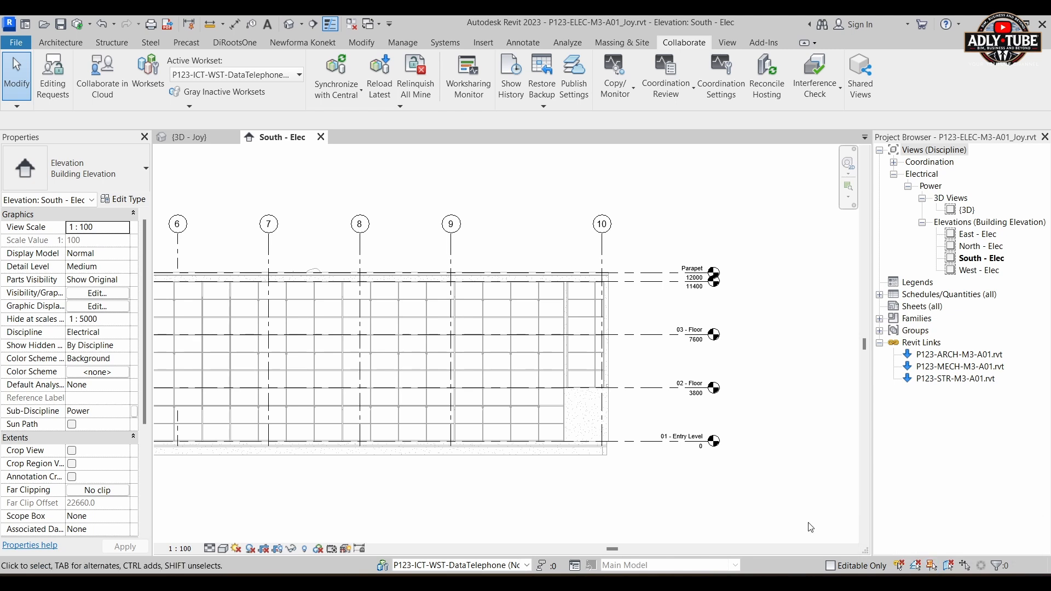
- Check the workset of 01 - Entry Level and create a new workset named P123-ELE-WST-LEVELS, visible in all views
click(651, 449)
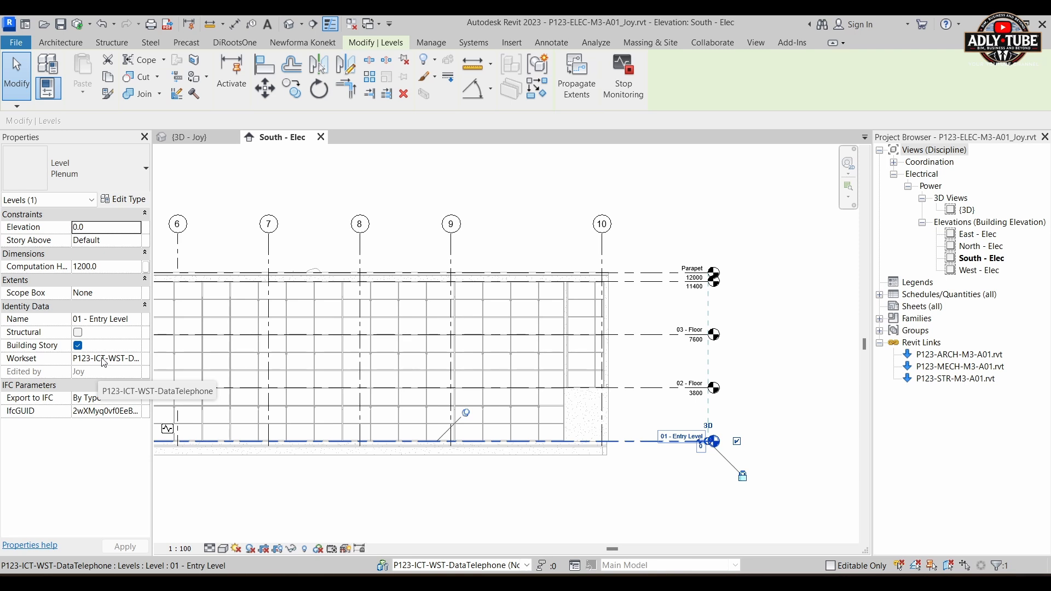
key(Escape)
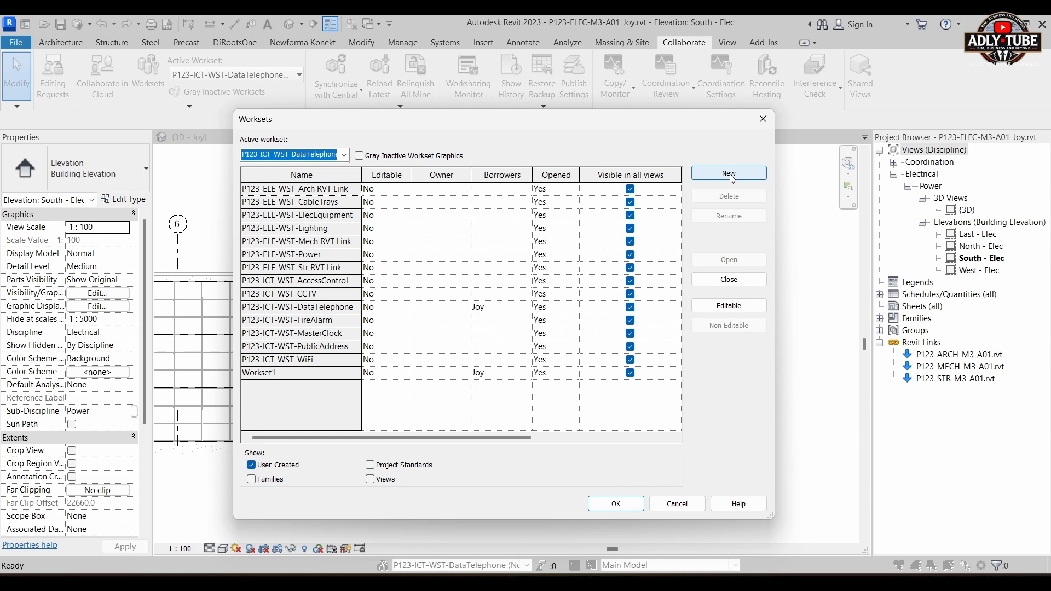
click(730, 174)
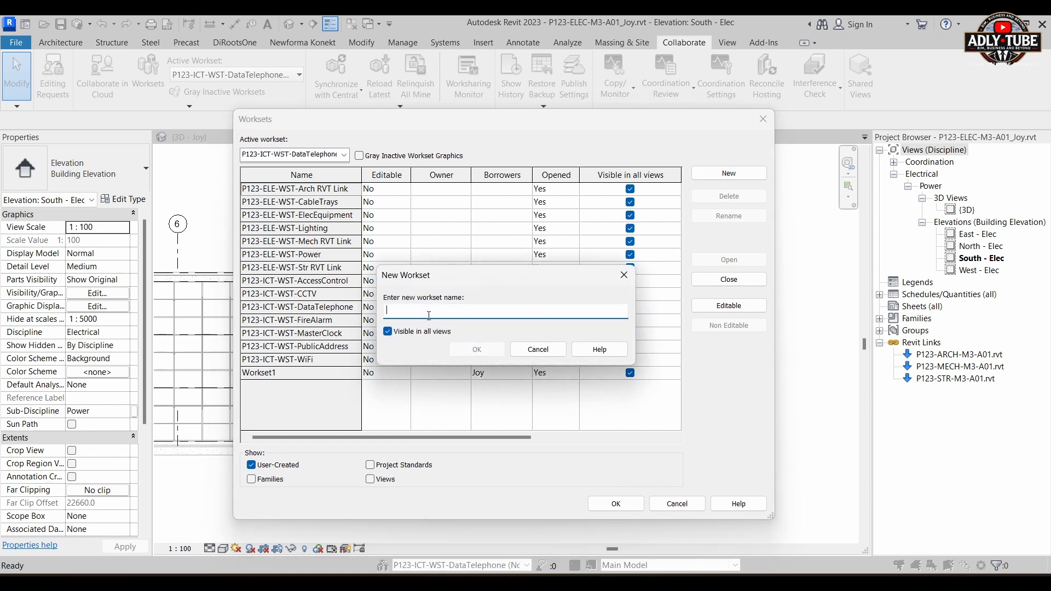
text(P123-ELE-WST-LEVELS)
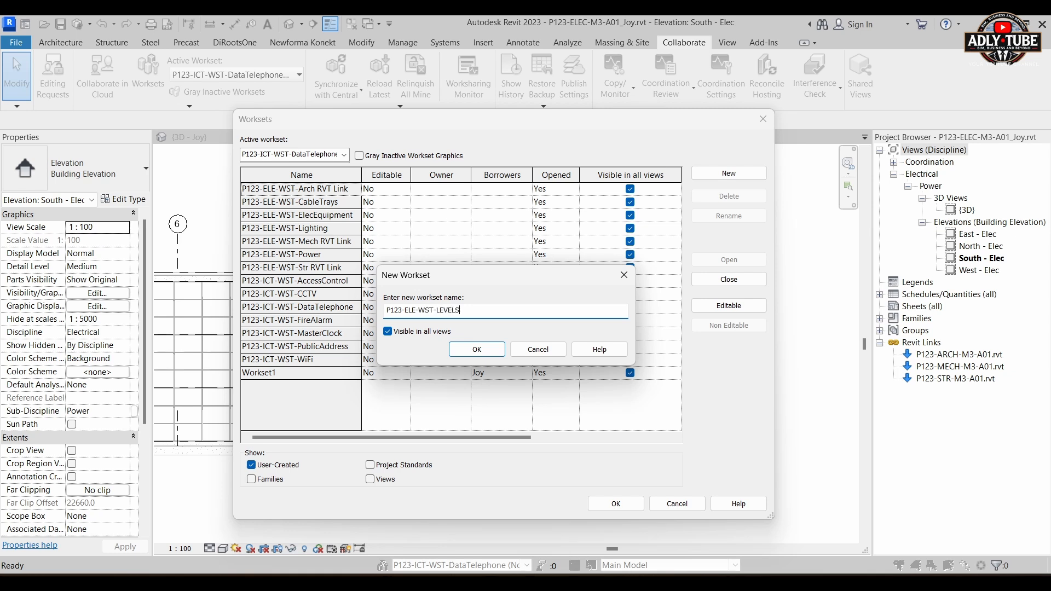
drag(474, 309, 354, 299)
key(ctrl+c)
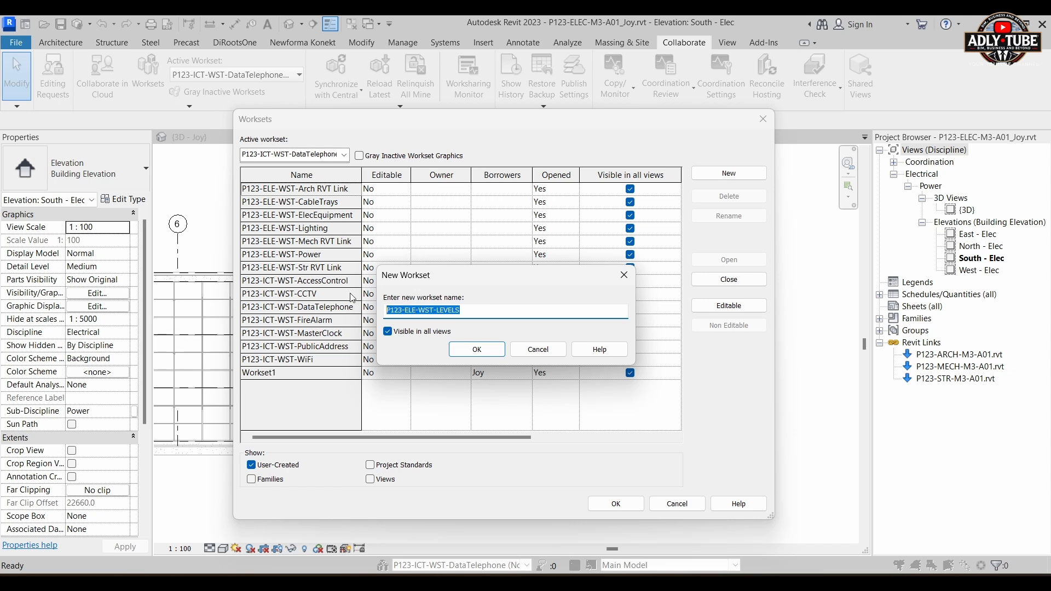
click(474, 351)
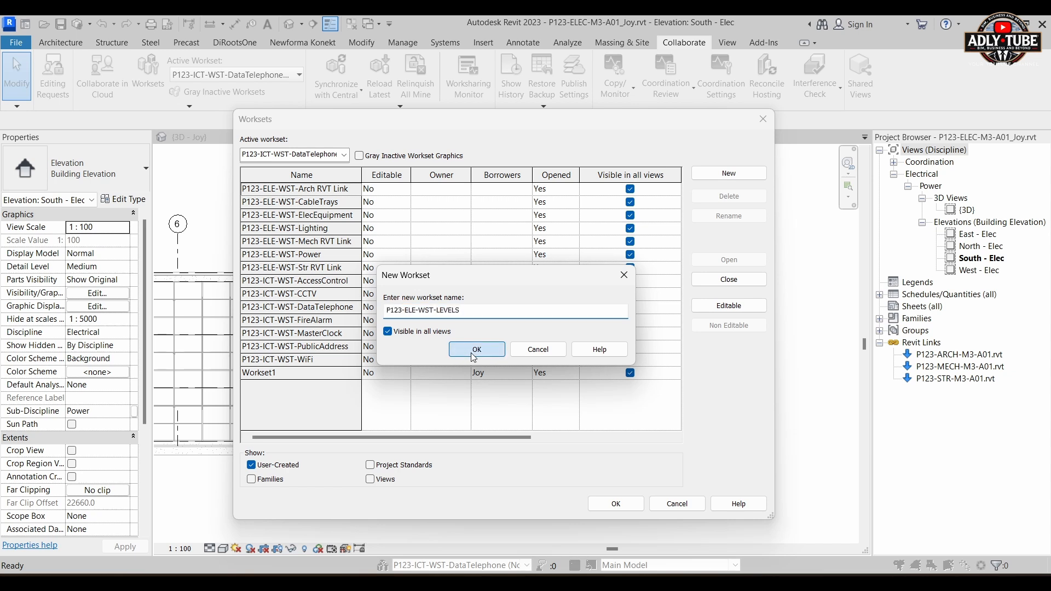
- Create another workset named P123-ELE-WST-GRIDS, reusing the copied name of the levels workset
click(728, 174)
key(ctrl+v)
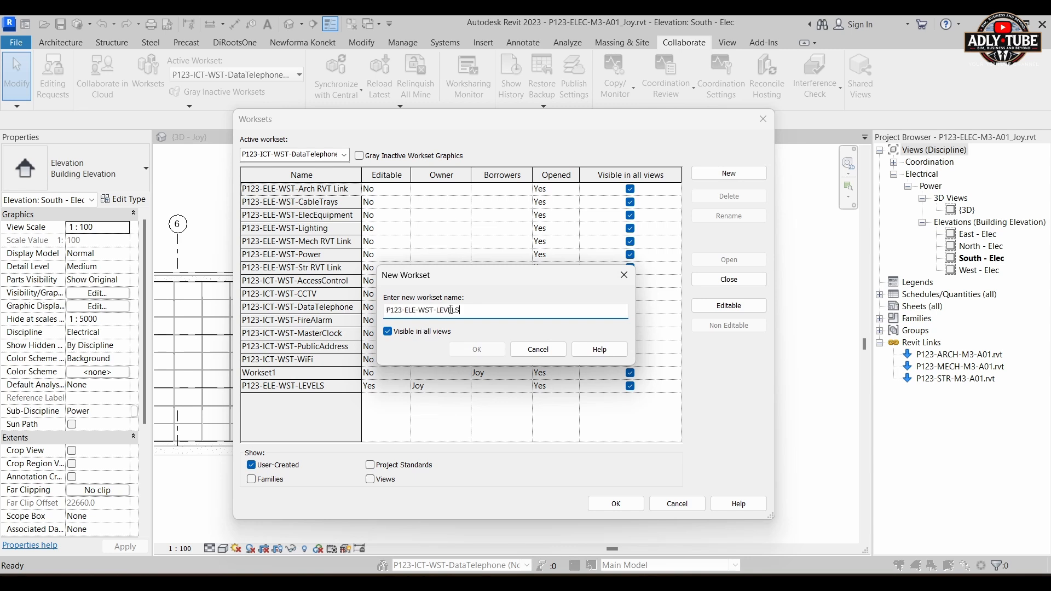
key(ctrl+shift+Left)
text(g)
click(486, 356)
- Make P123-ELE-WST-LEVELS the active workset and confirm the workset changes
click(296, 387)
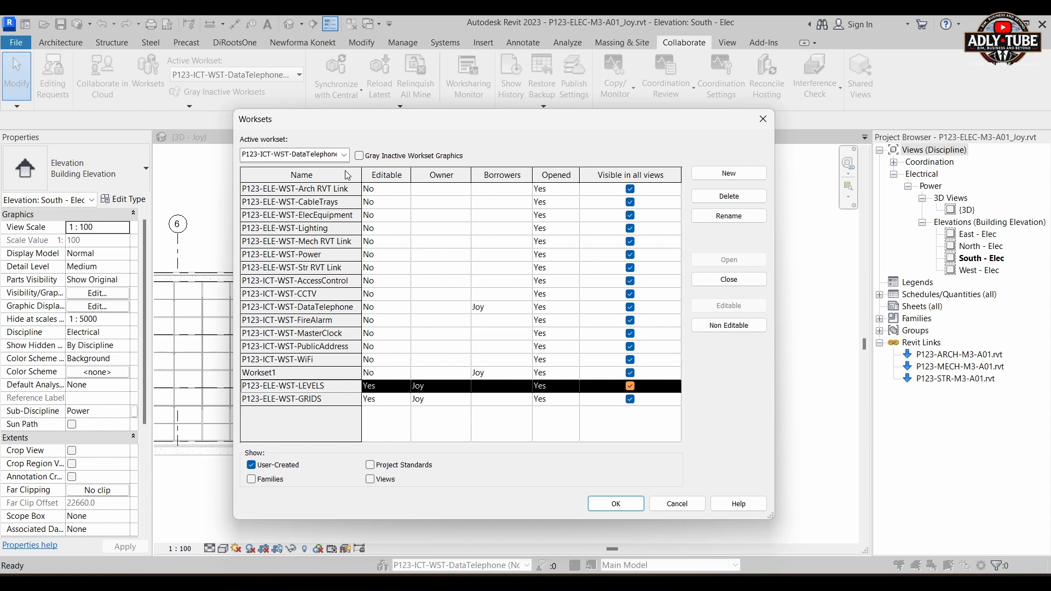
click(344, 155)
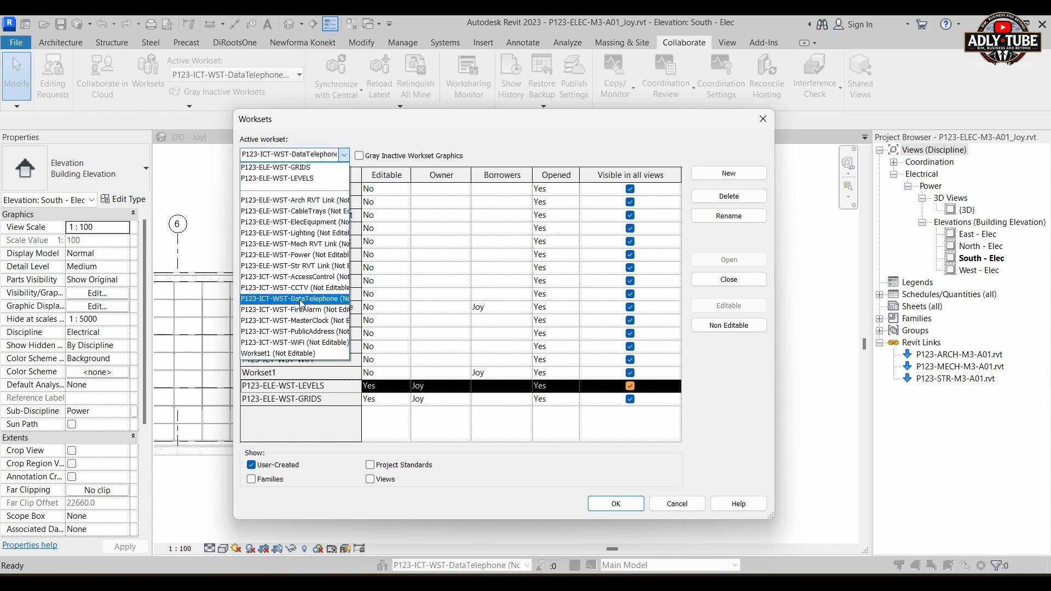
click(311, 179)
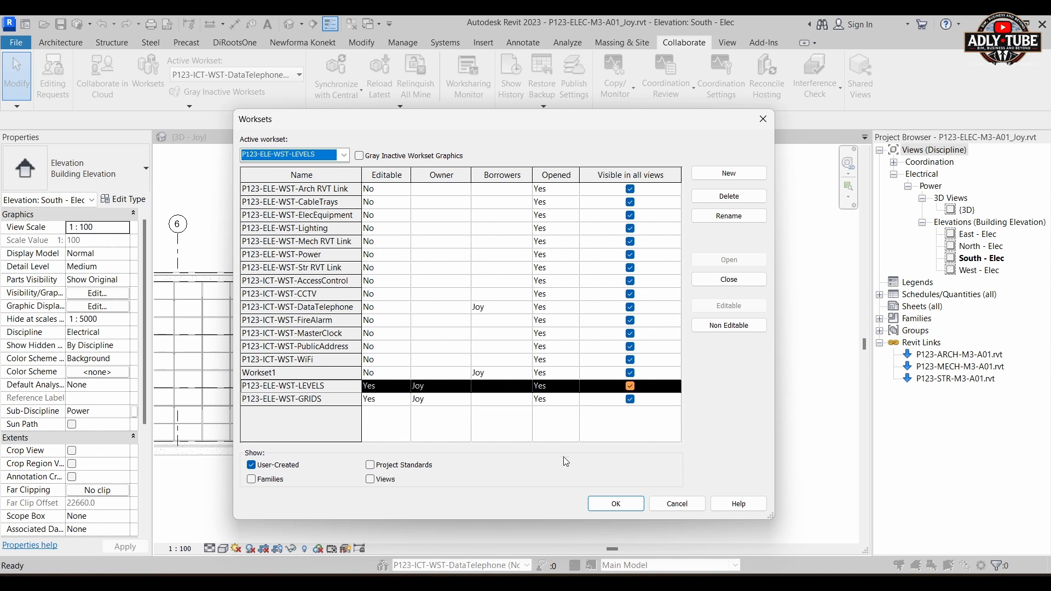
click(619, 509)
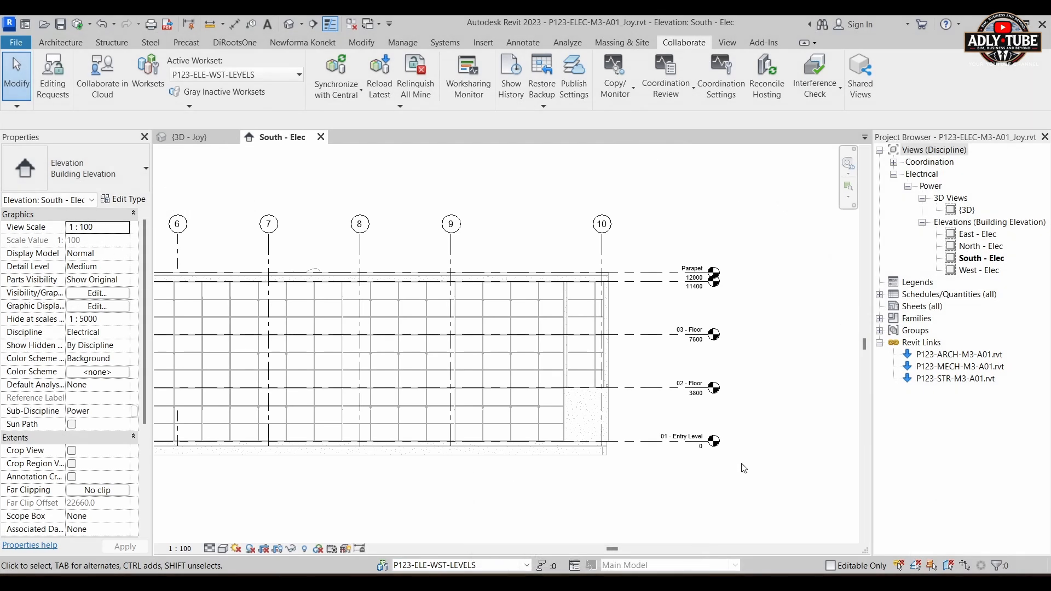
- Assign all five levels in the South elevation to the workset P123-ELE-WST-LEVELS
drag(751, 479, 673, 248)
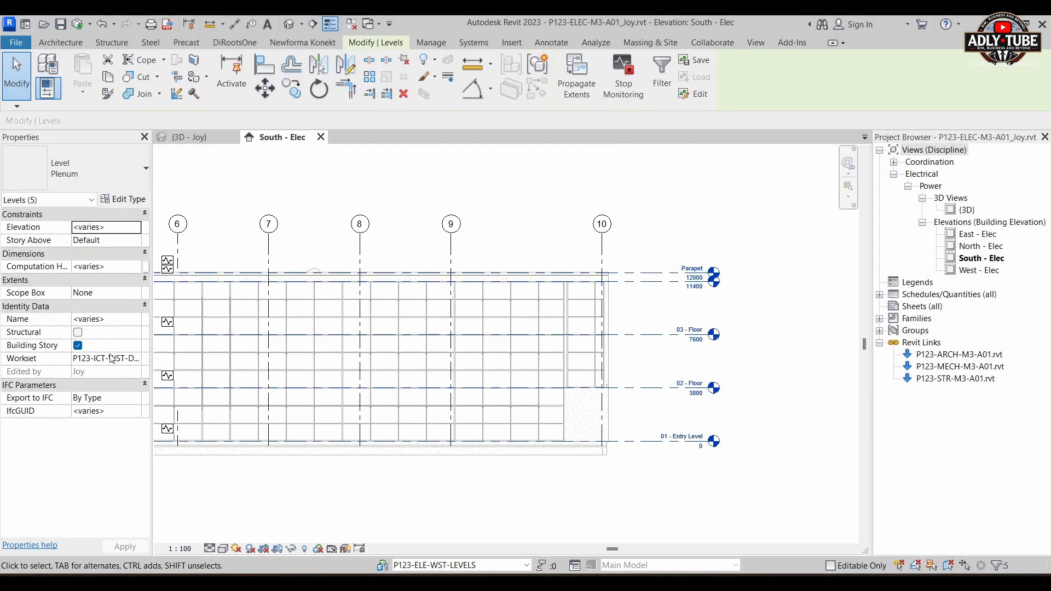
click(135, 359)
scroll(137, 392, up, 1)
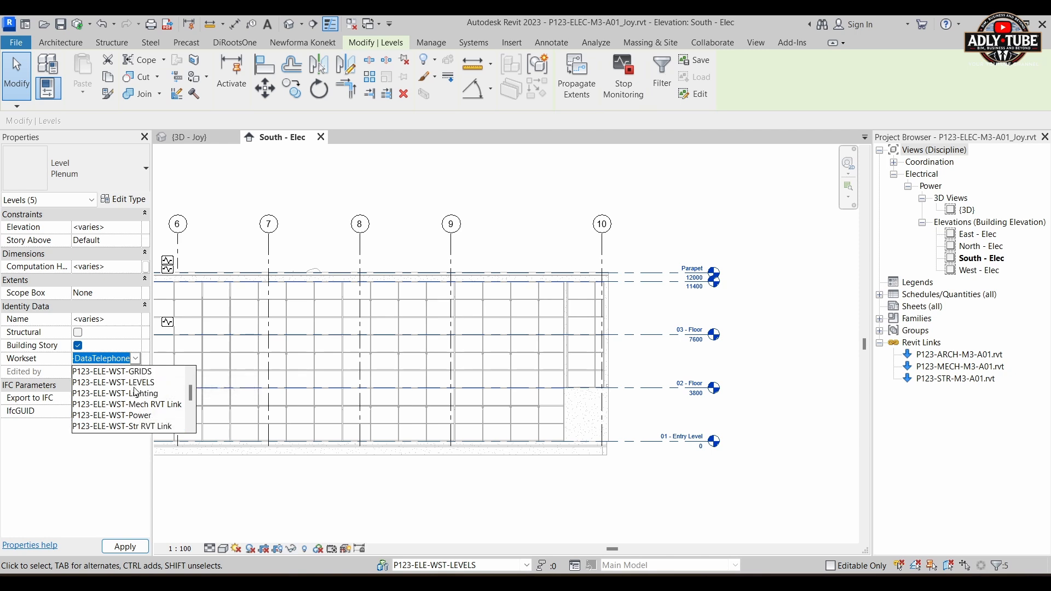
click(137, 384)
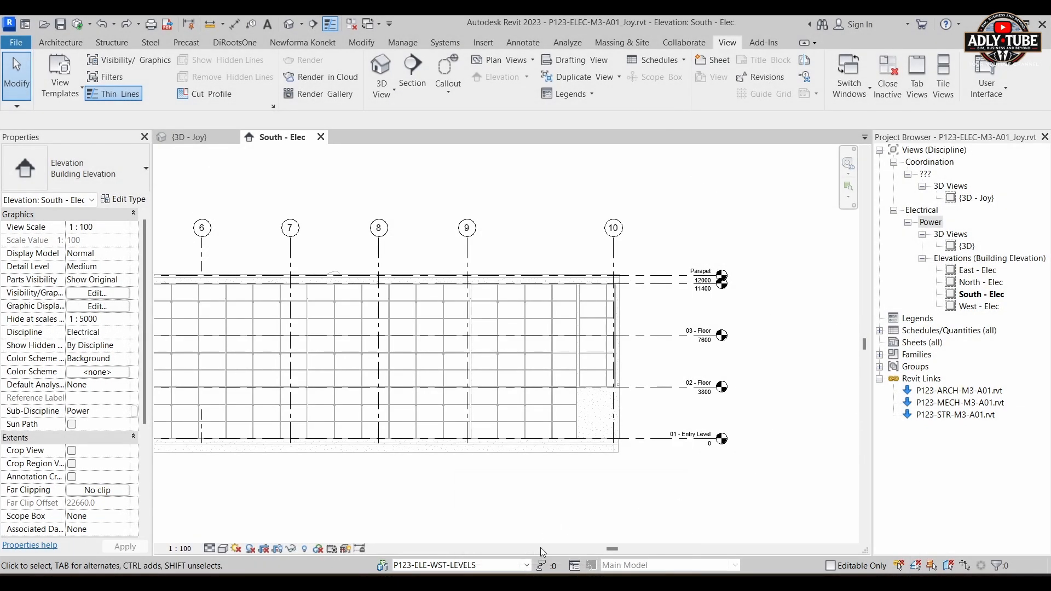
- Make P123-ELE-WST-GRIDS the active workset and create a floor plan view for 01 - Entry Level
click(528, 565)
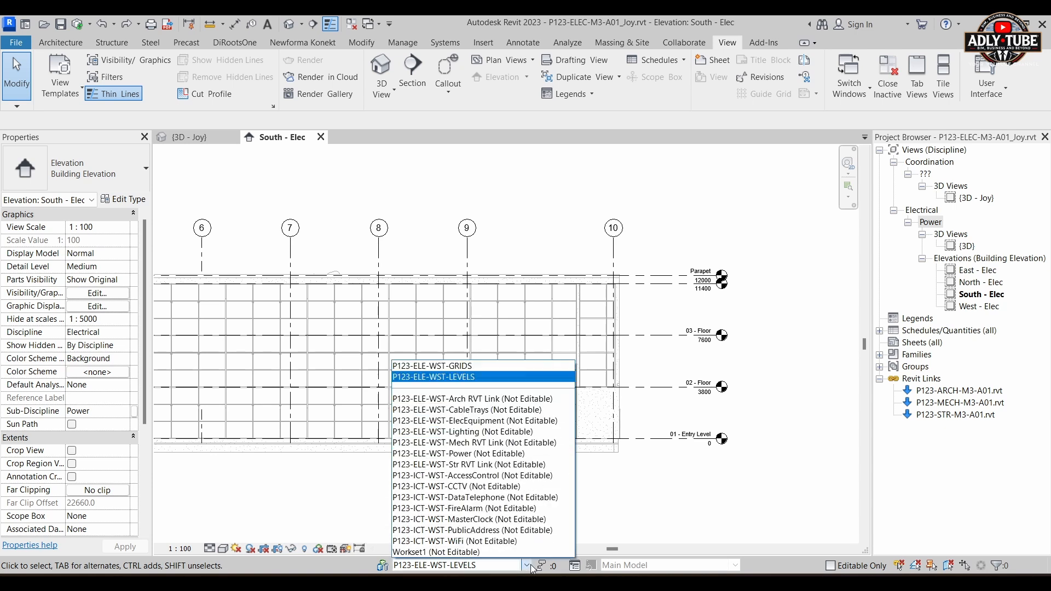
click(474, 367)
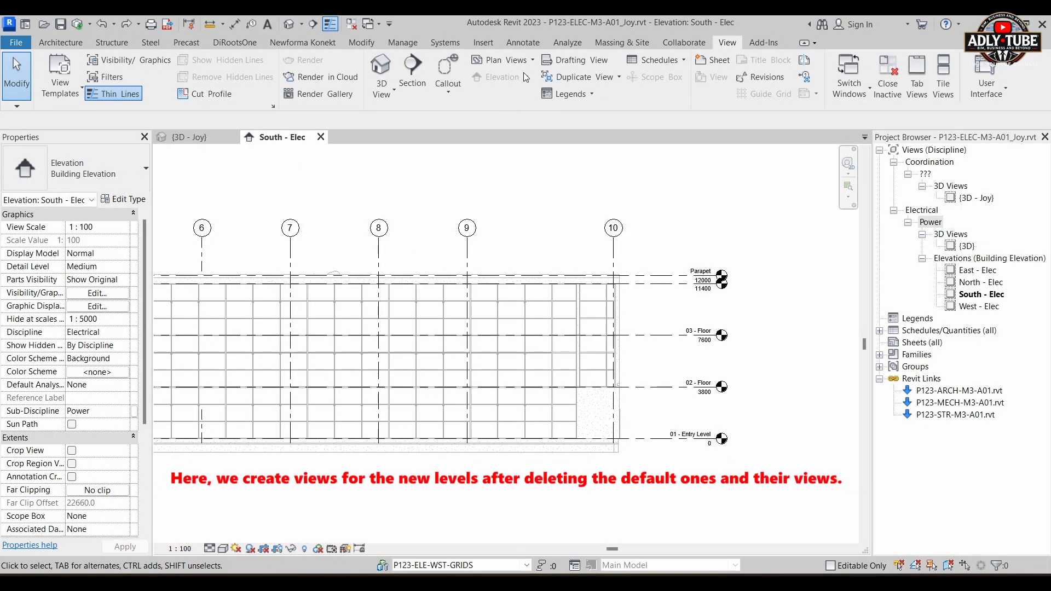
click(525, 61)
click(524, 83)
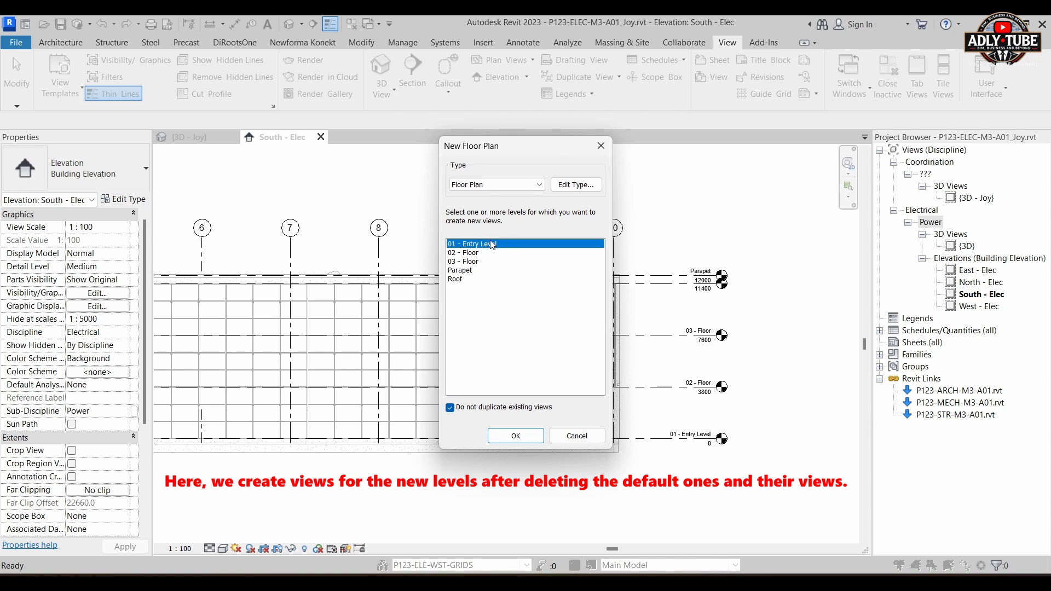
click(510, 436)
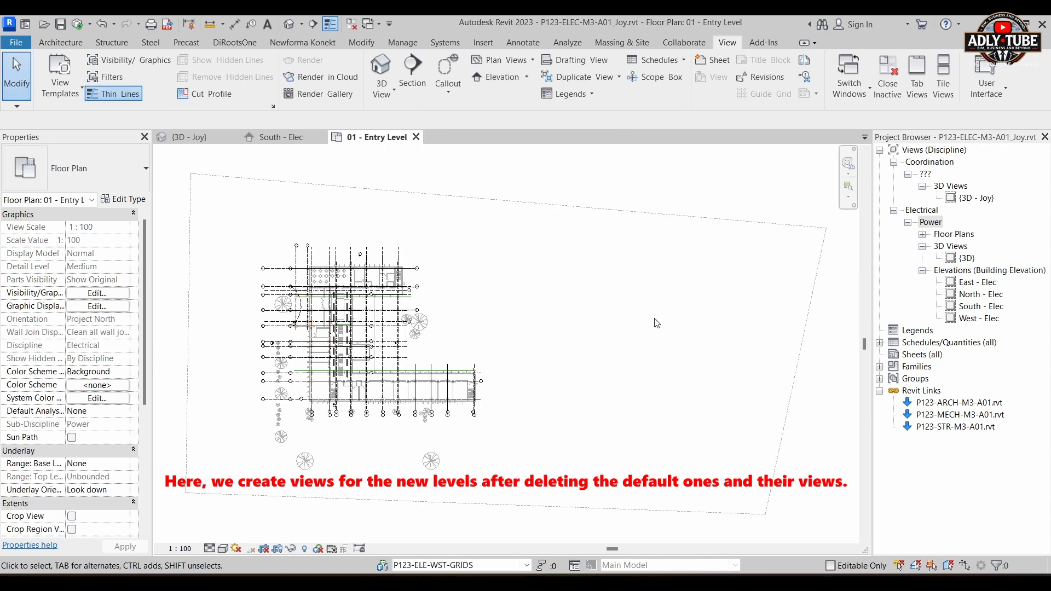
middle_drag(621, 351, 683, 323)
scroll(619, 329, up, 4)
key(v)
key(v)
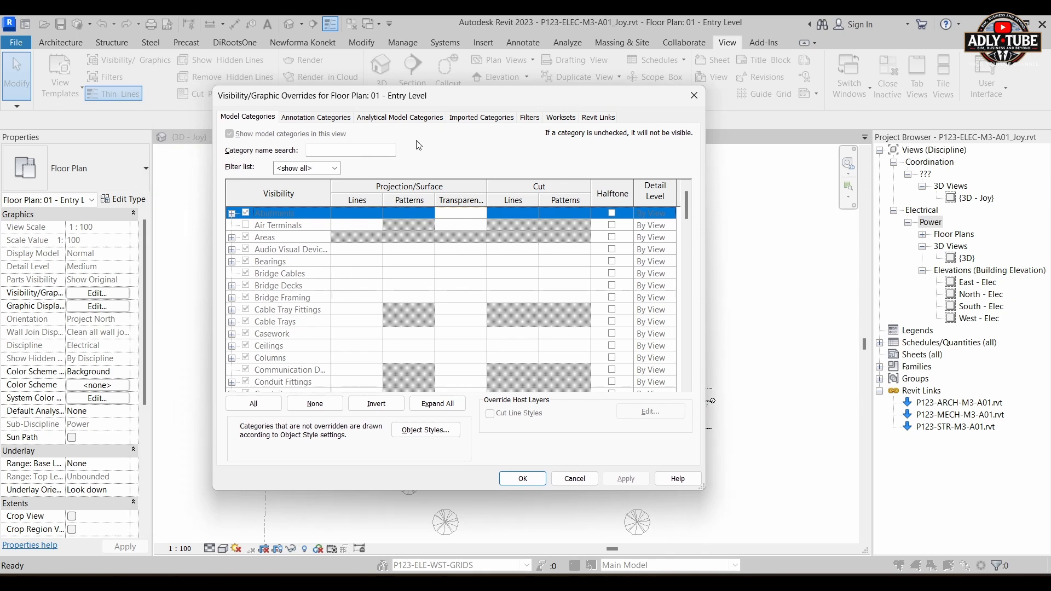
key(Escape)
- Remove the Electrical Plan view template from the 01 - Entry Level floor plan by assigning <None>
scroll(61, 355, down, 2)
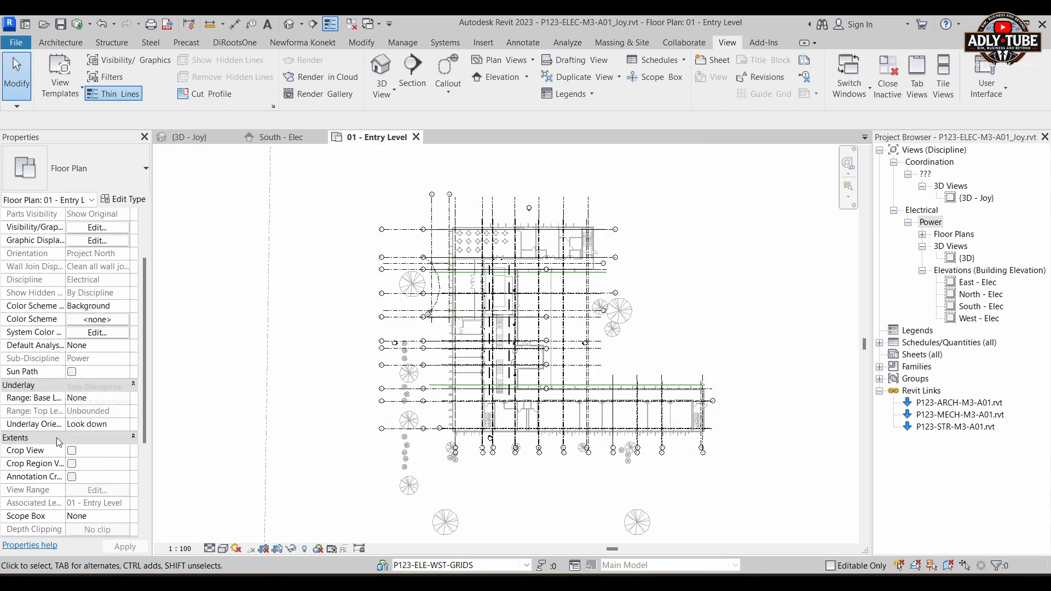
scroll(61, 443, down, 3)
click(98, 438)
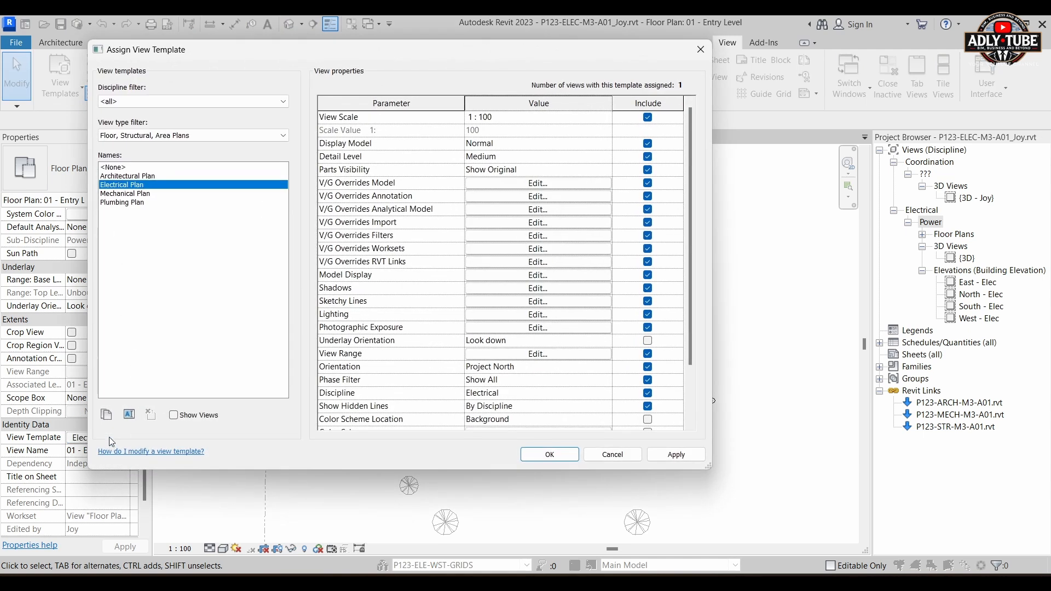
double_click(112, 167)
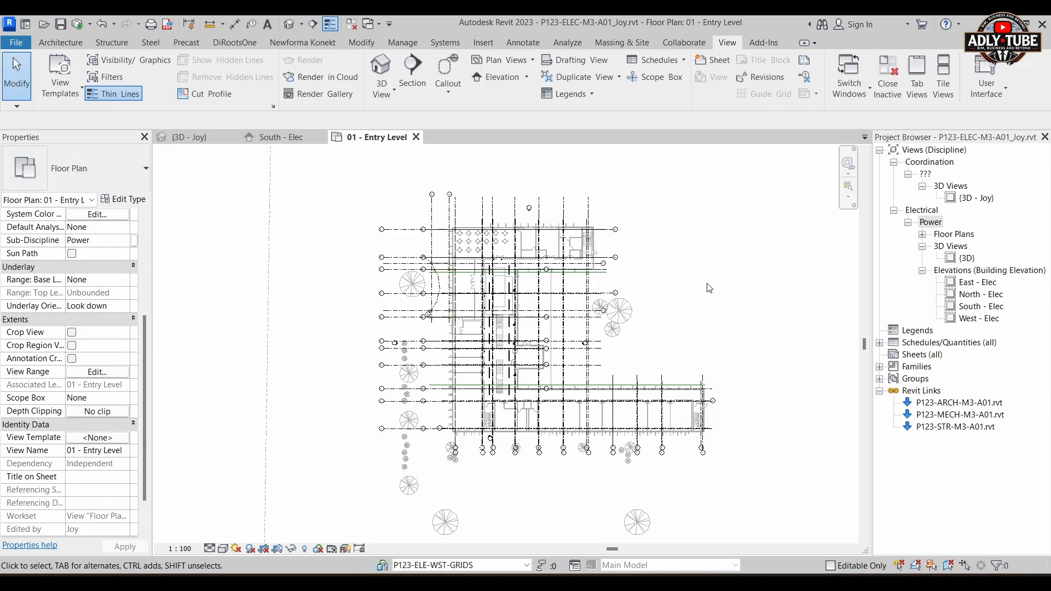
- Hide the linked models P123-MECH-M3-A01.rvt and P123-STR-M3-A01.rvt in the 01 - Entry Level floor plan
key(v)
key(v)
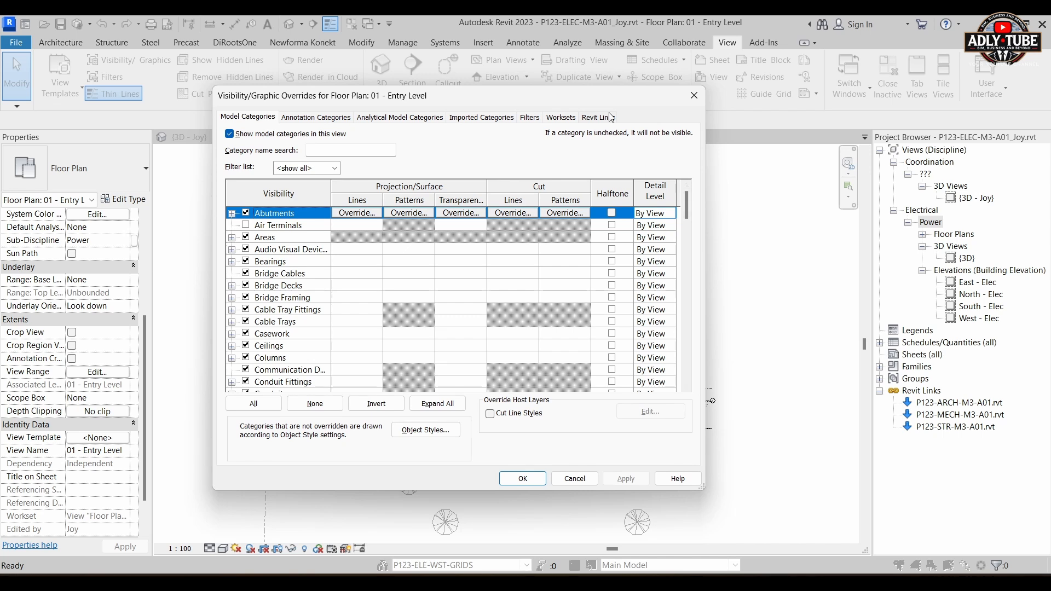
click(600, 118)
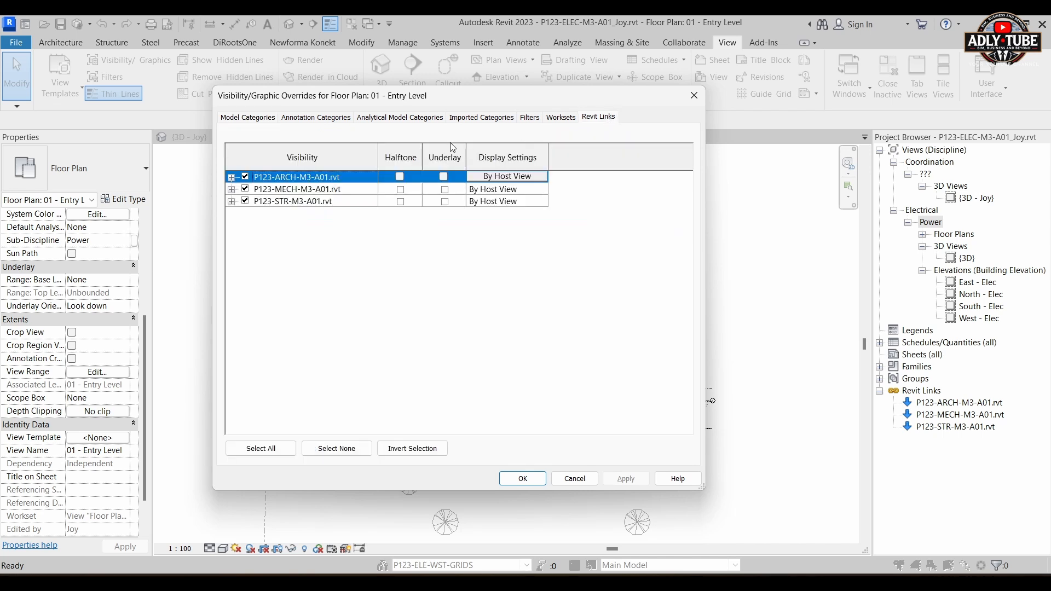
click(246, 189)
click(246, 201)
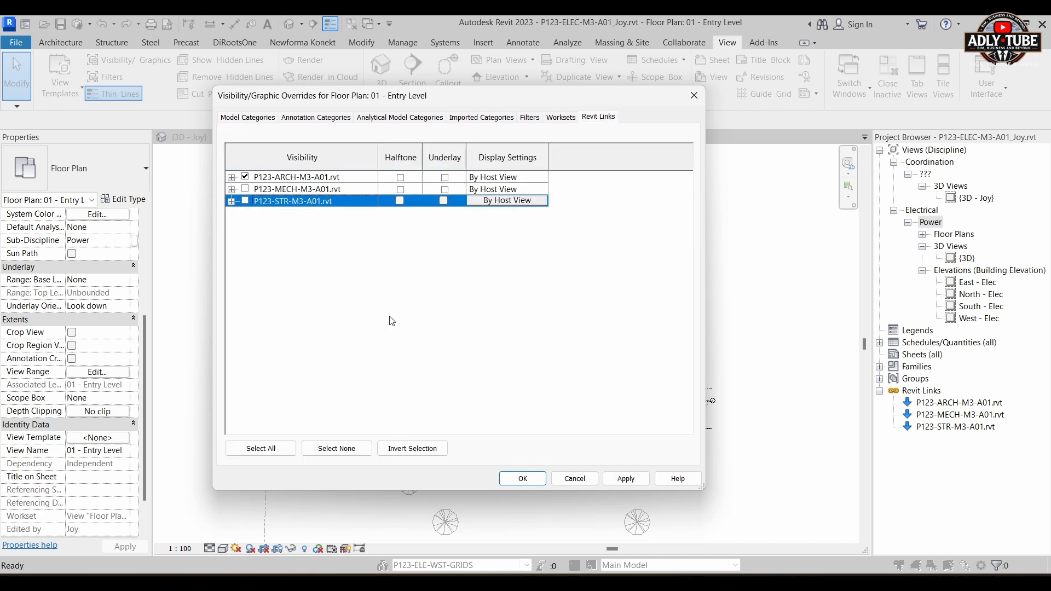
click(524, 480)
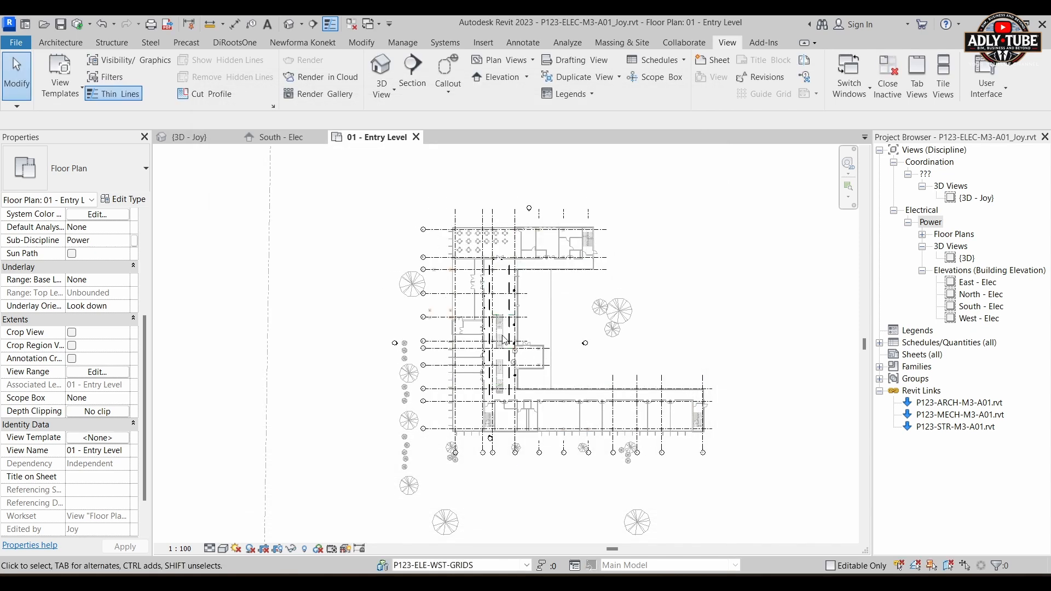
- Start Copy/Monitor on the linked architectural model and set its Copy tool to take multiple elements
scroll(505, 340, up, 3)
middle_drag(291, 351, 384, 330)
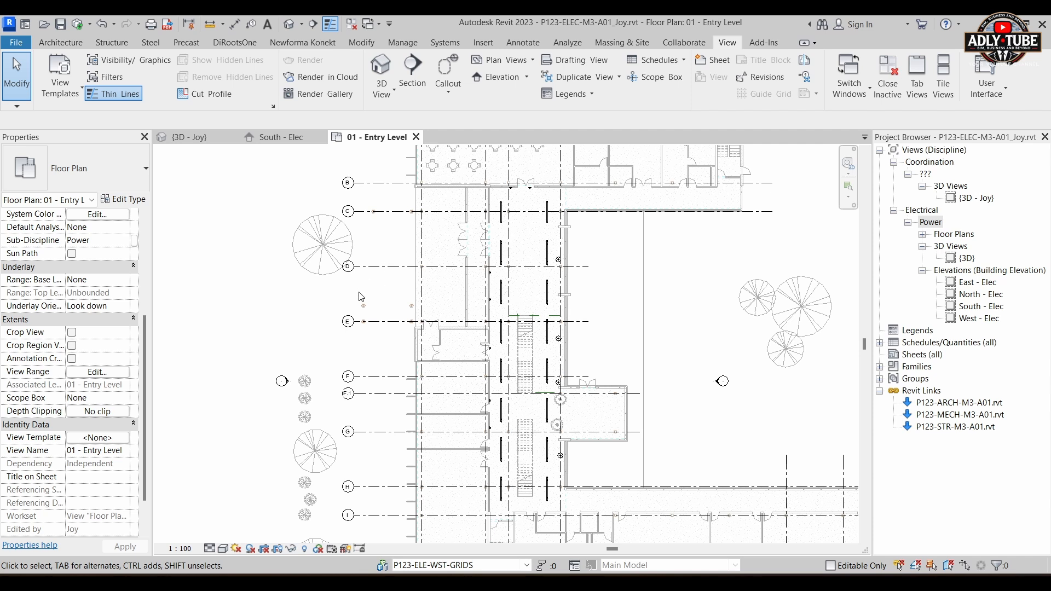
scroll(373, 323, down, 2)
scroll(533, 365, down, 3)
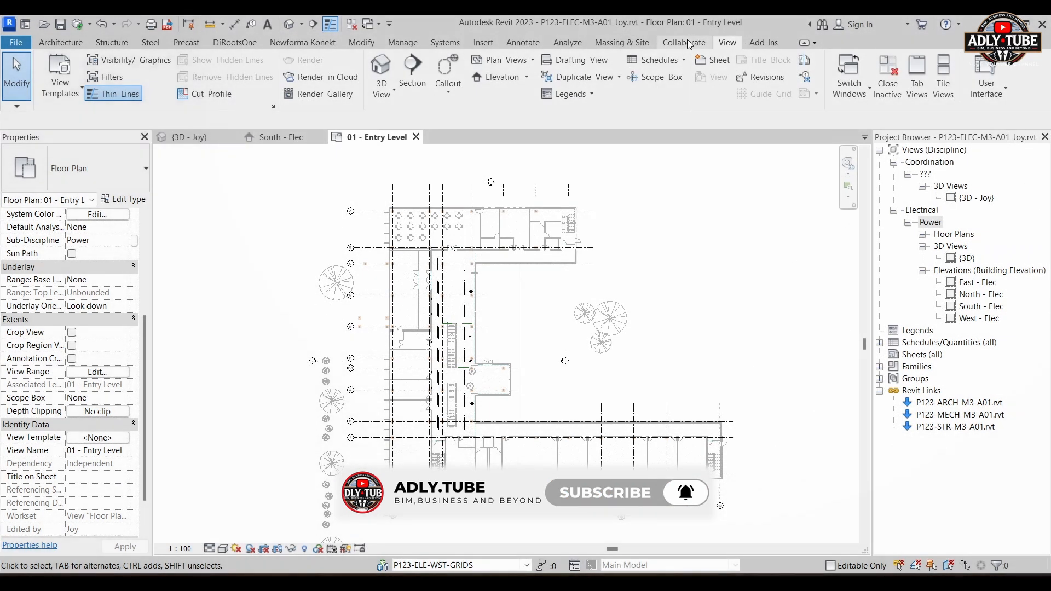
click(684, 43)
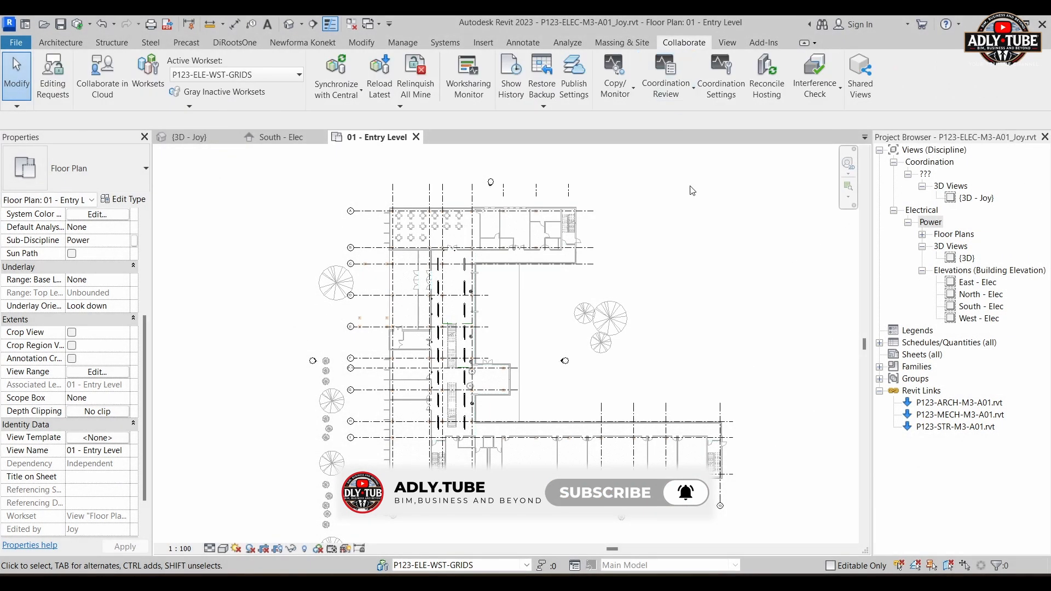
click(615, 82)
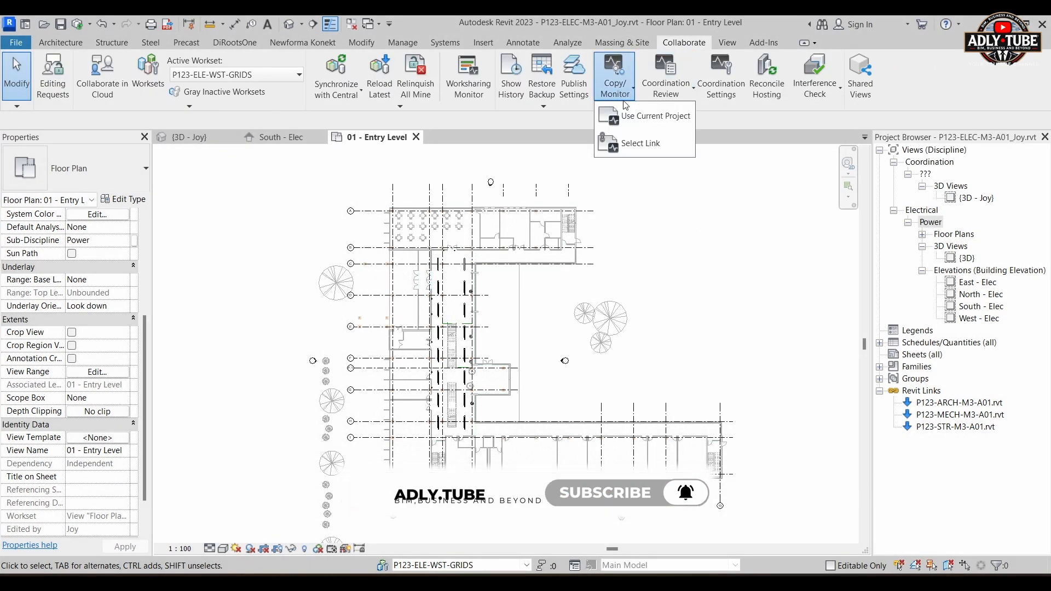
click(642, 142)
click(522, 242)
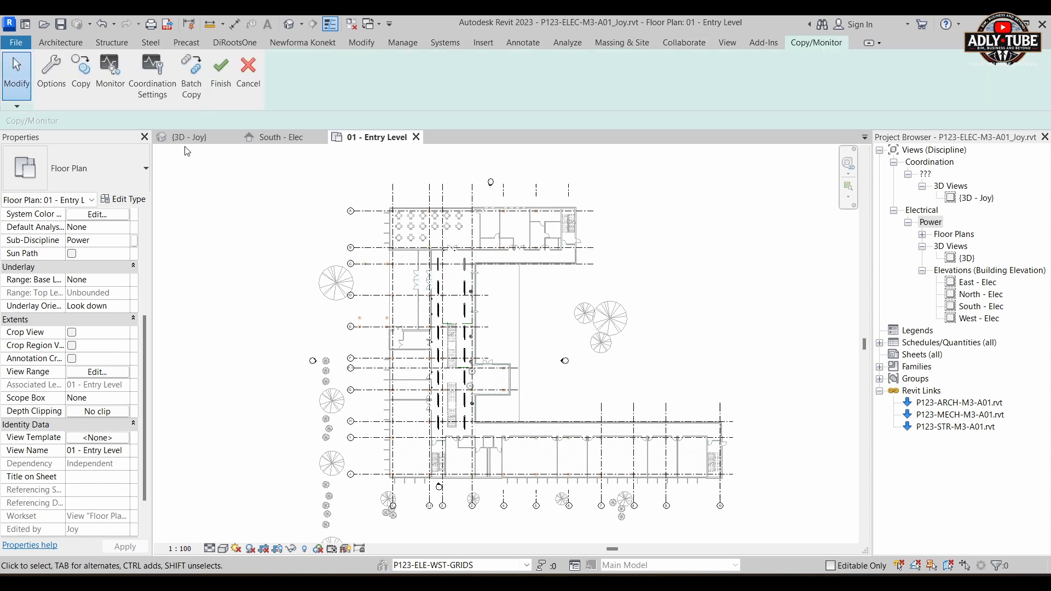
click(90, 83)
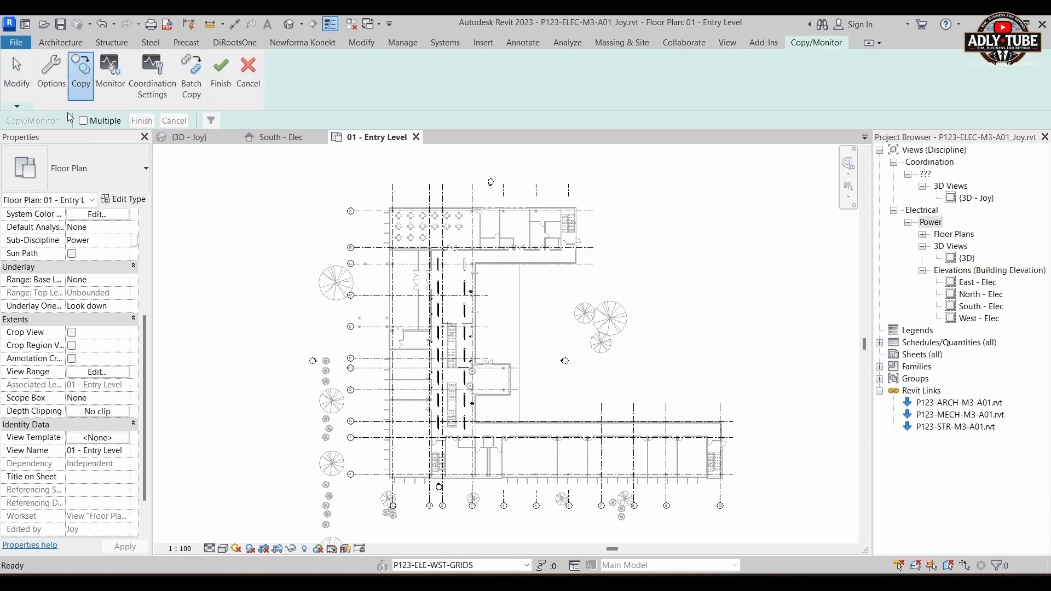
click(84, 121)
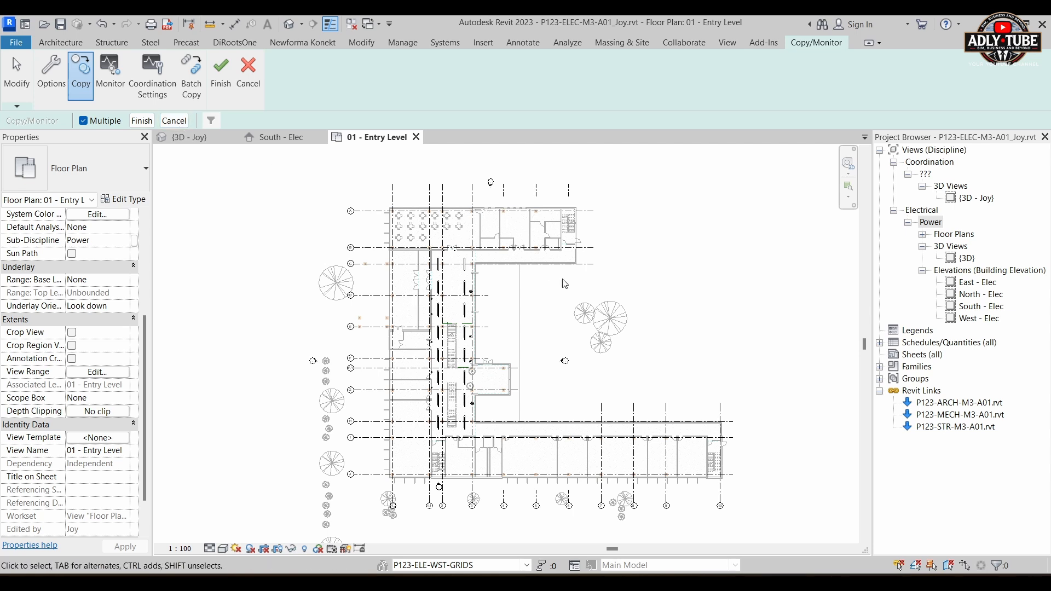
- Select everything across the linked building plan and filter the selection down to Grids only
scroll(557, 301, down, 2)
scroll(553, 299, down, 1)
drag(389, 193, 687, 455)
drag(739, 481, 351, 190)
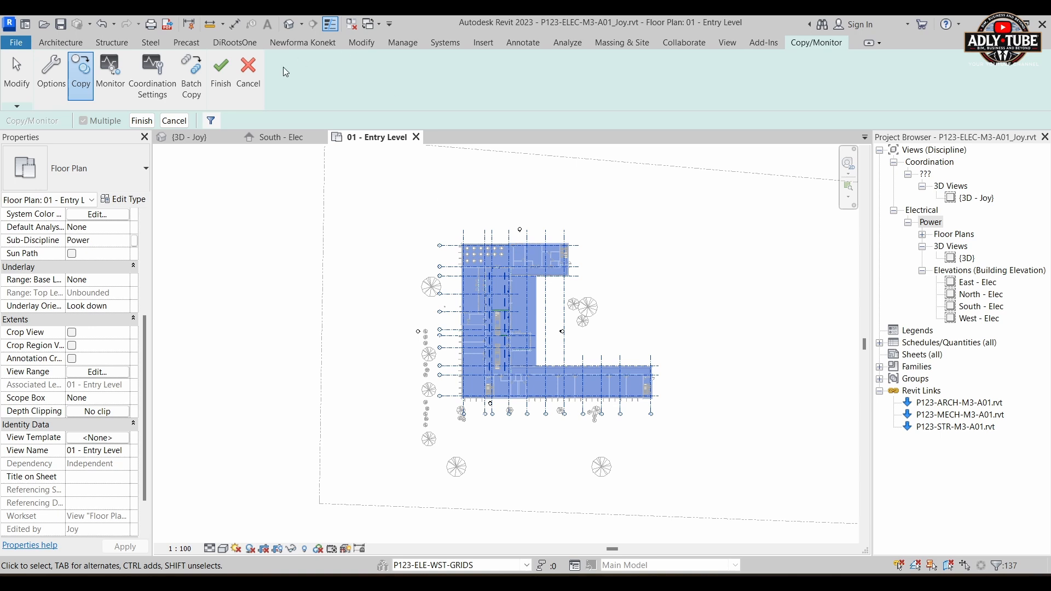
click(212, 120)
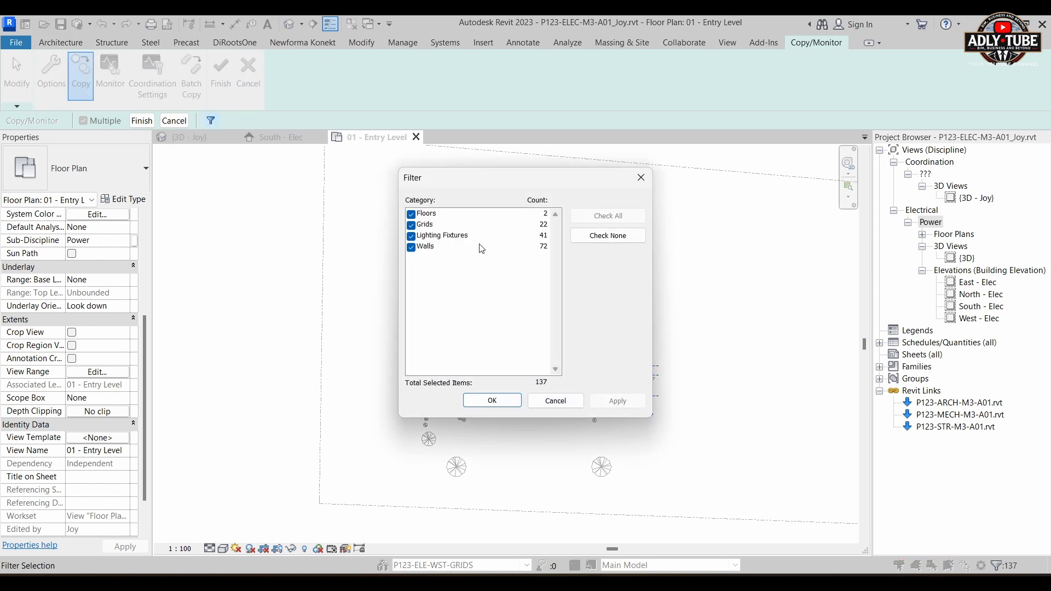
click(594, 237)
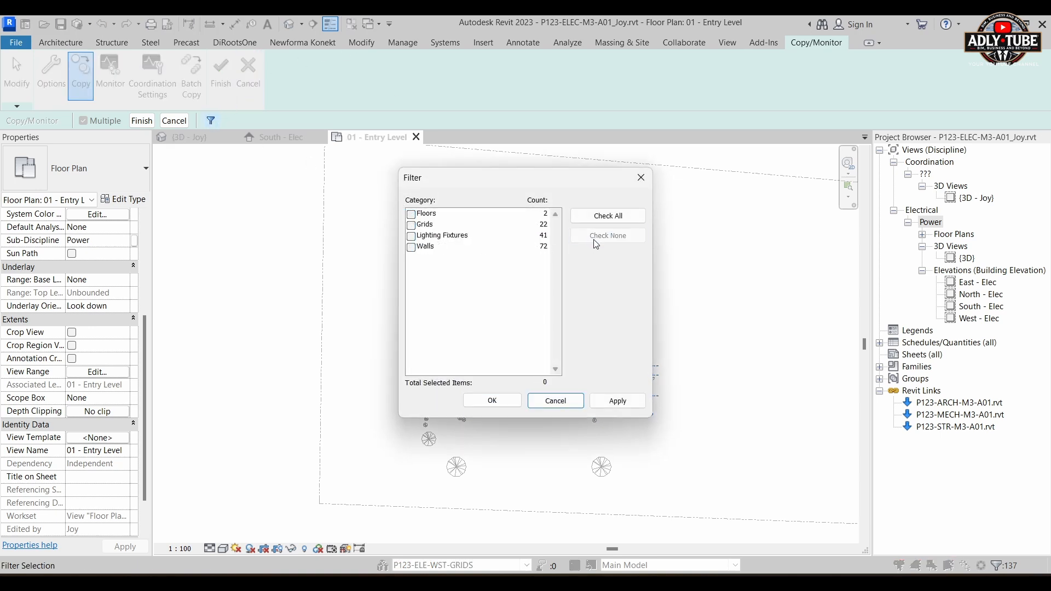
click(411, 226)
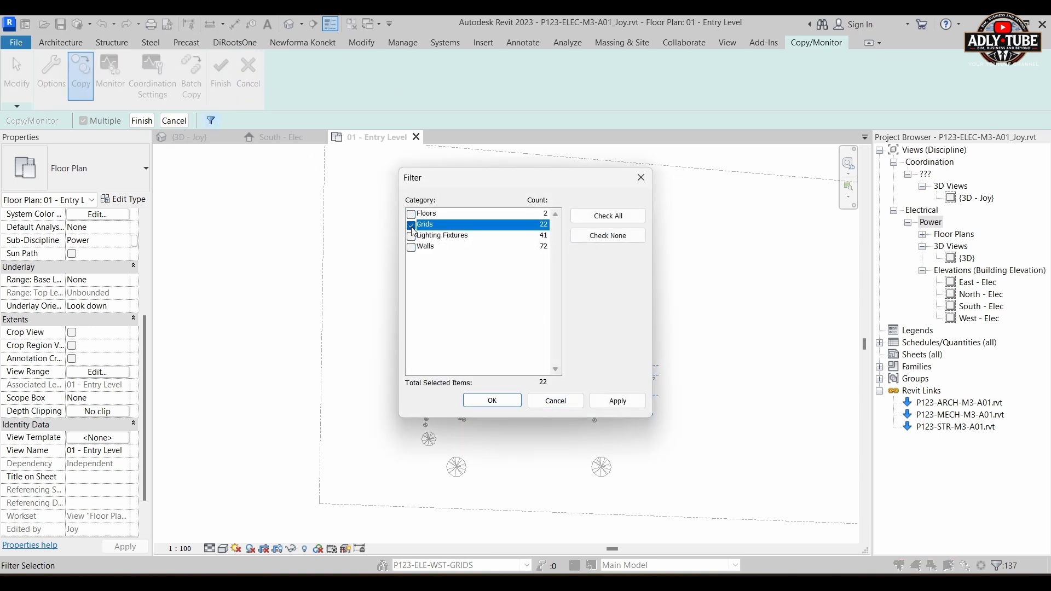
click(504, 403)
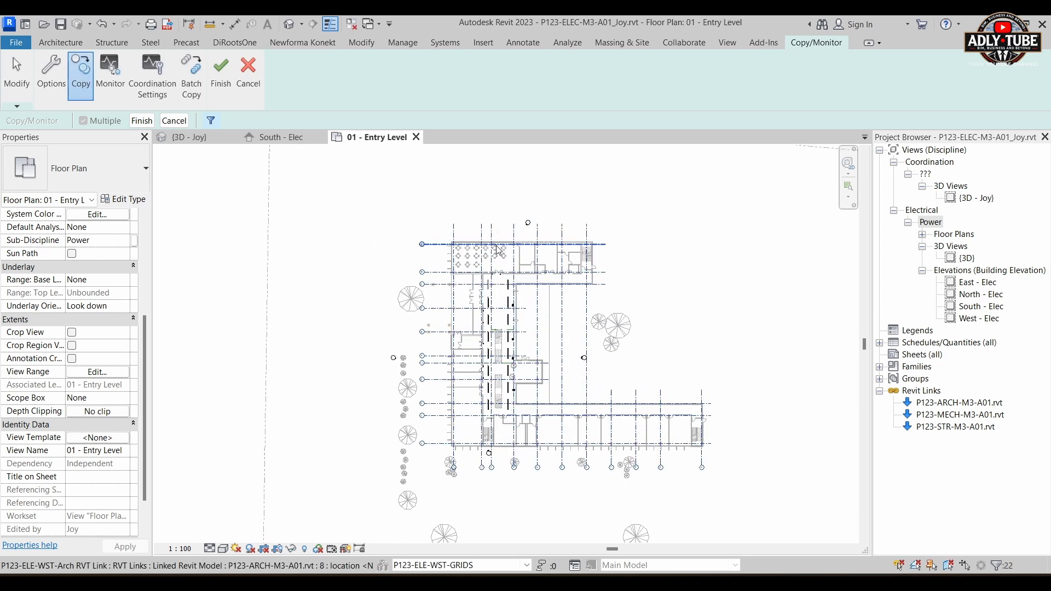
- Copy the selected grids into the electrical model with monitoring and finish the Copy/Monitor session
scroll(609, 235, up, 10)
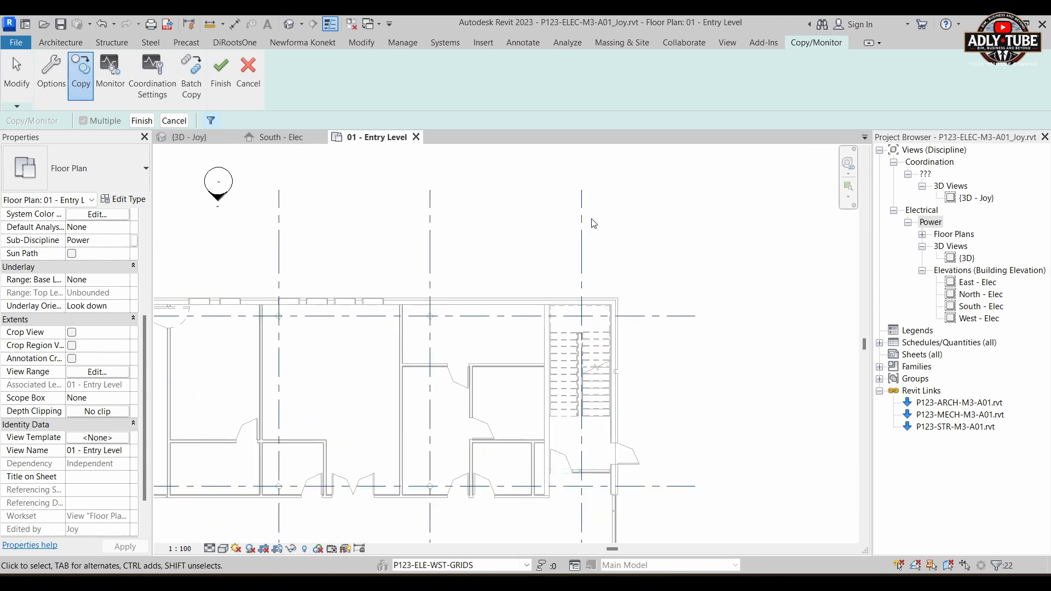
scroll(285, 222, down, 8)
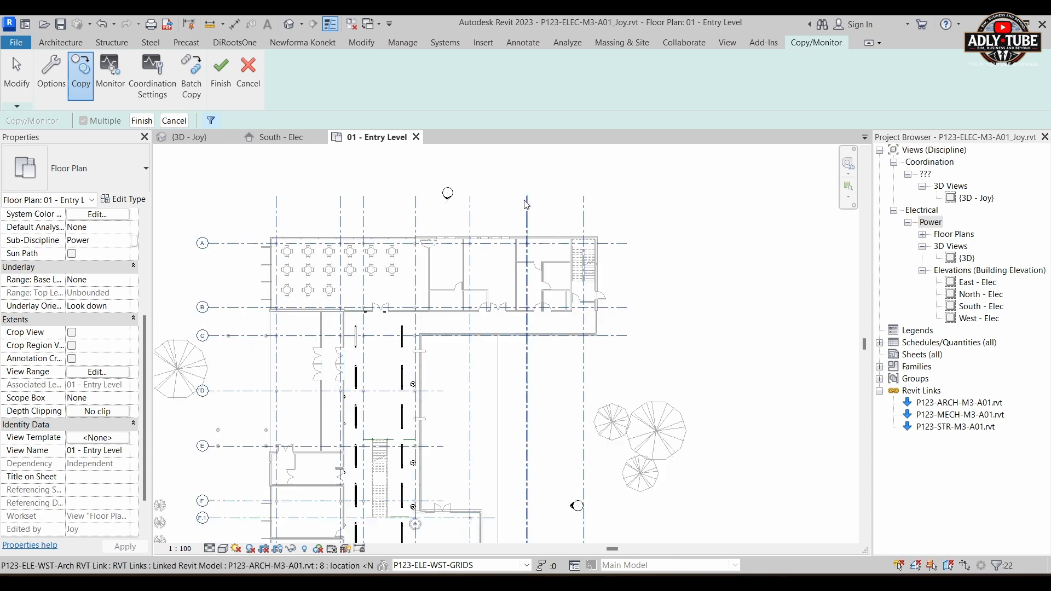
scroll(291, 323, down, 4)
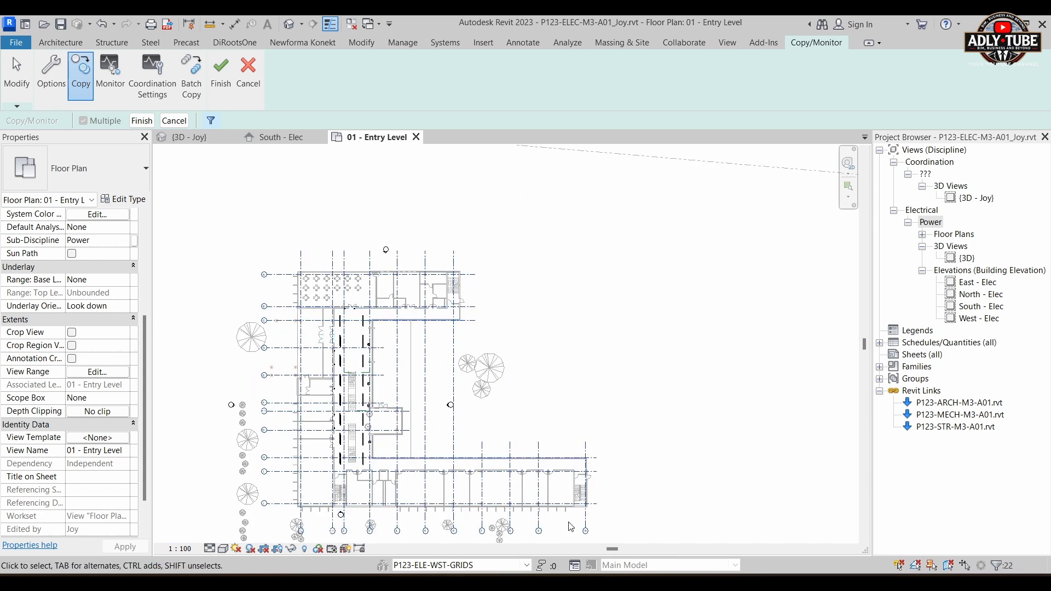
click(147, 126)
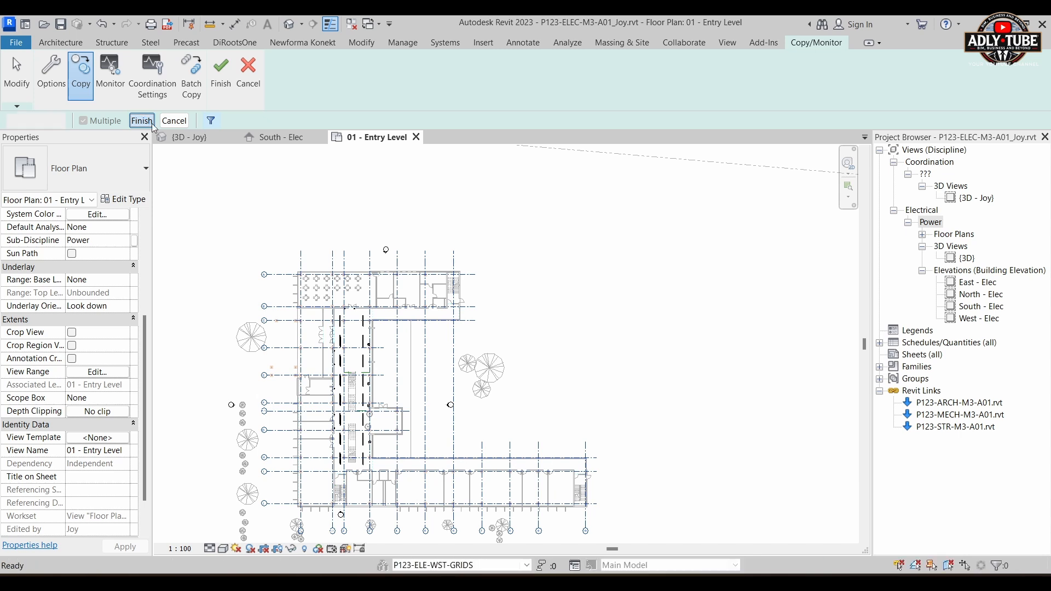
click(836, 43)
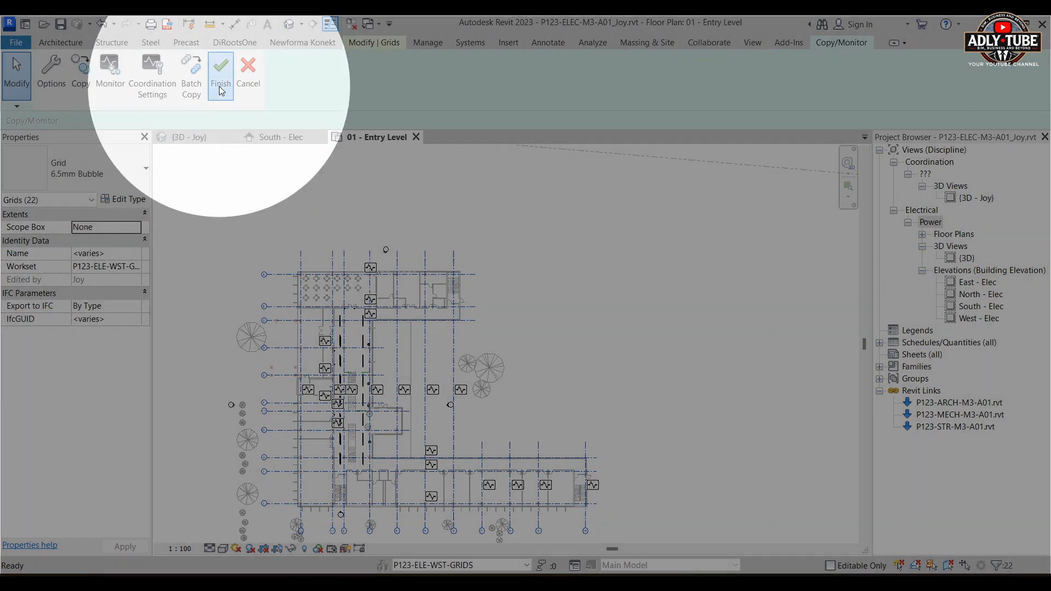
click(221, 82)
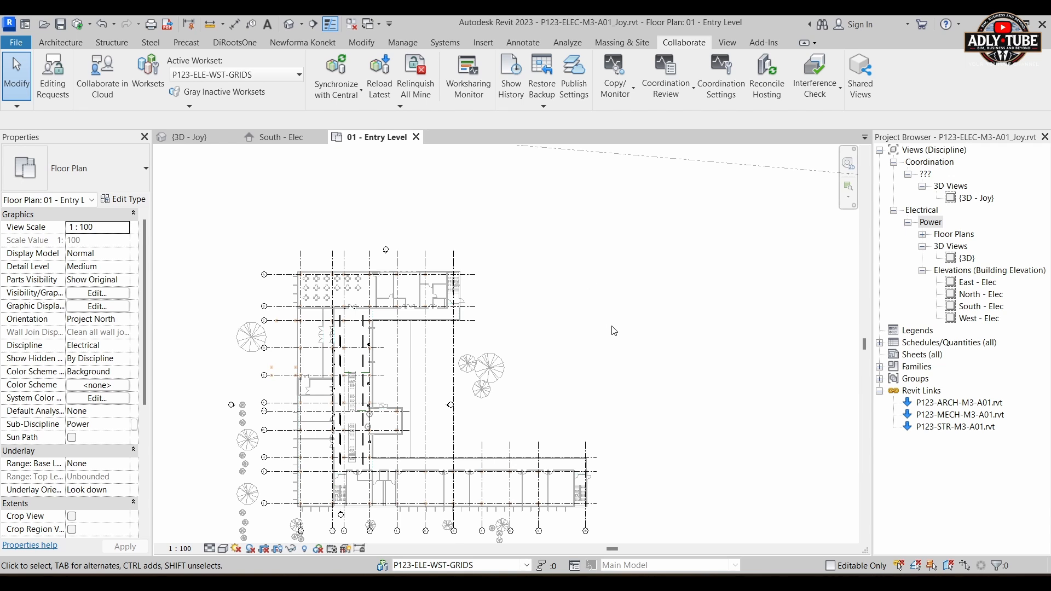
- Inspect the monitor symbol and the assigned workset of the copied grid 6
middle_drag(614, 331, 660, 269)
click(495, 370)
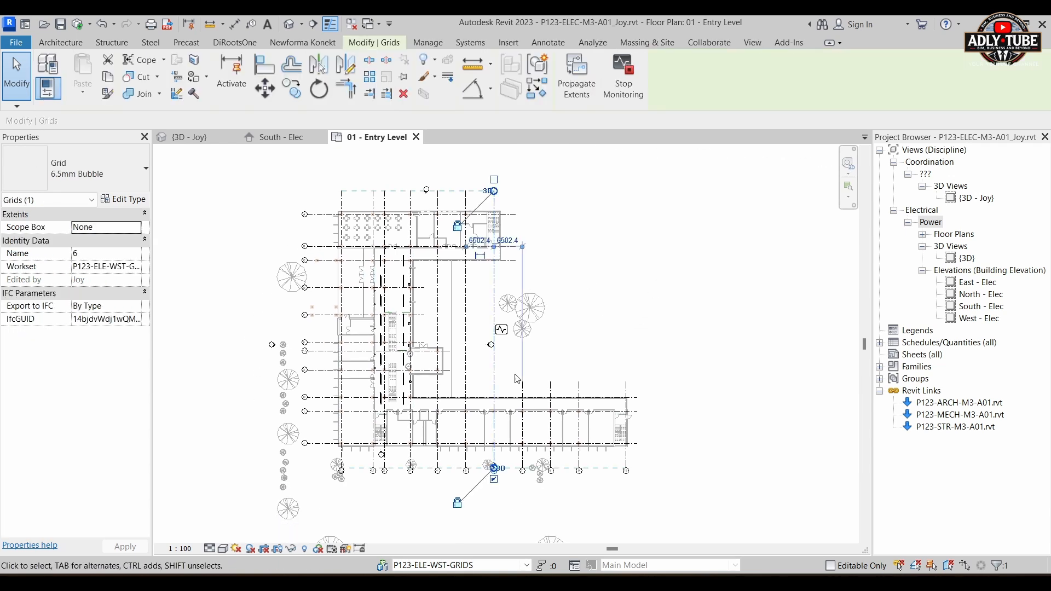
scroll(502, 337, up, 4)
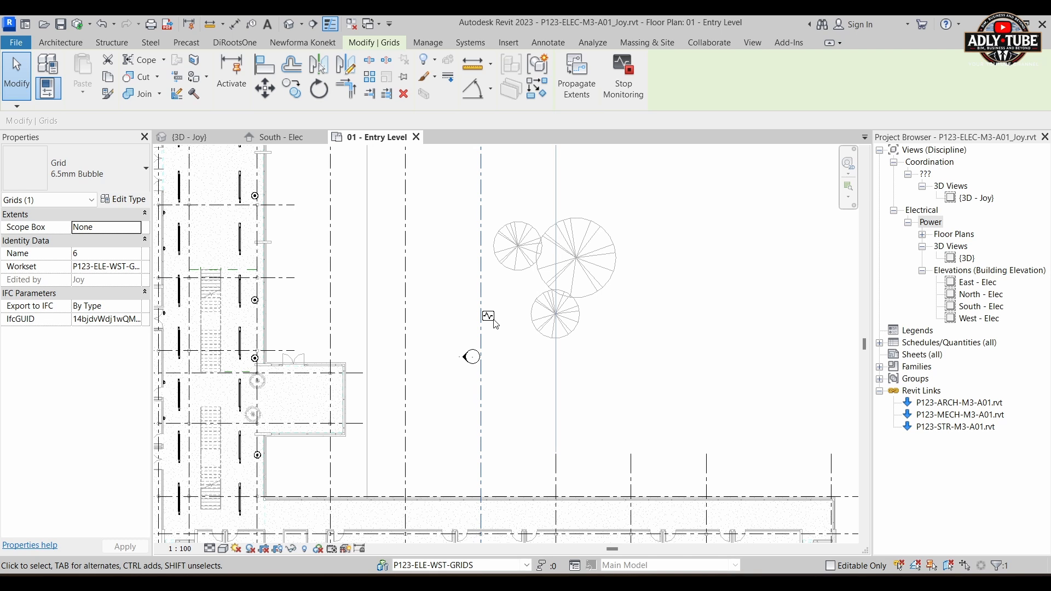
scroll(496, 323, up, 3)
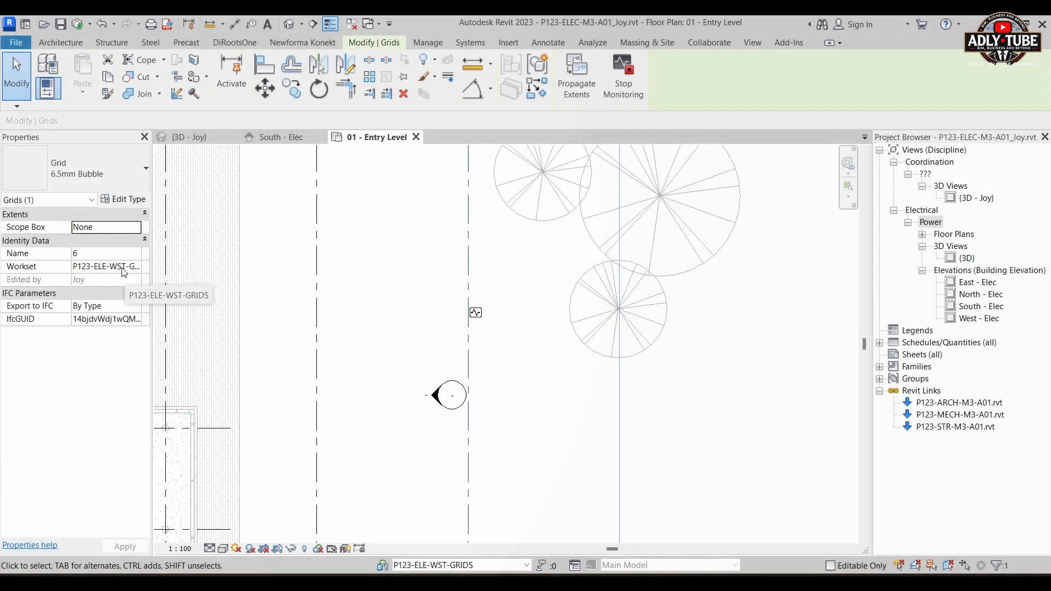
click(558, 308)
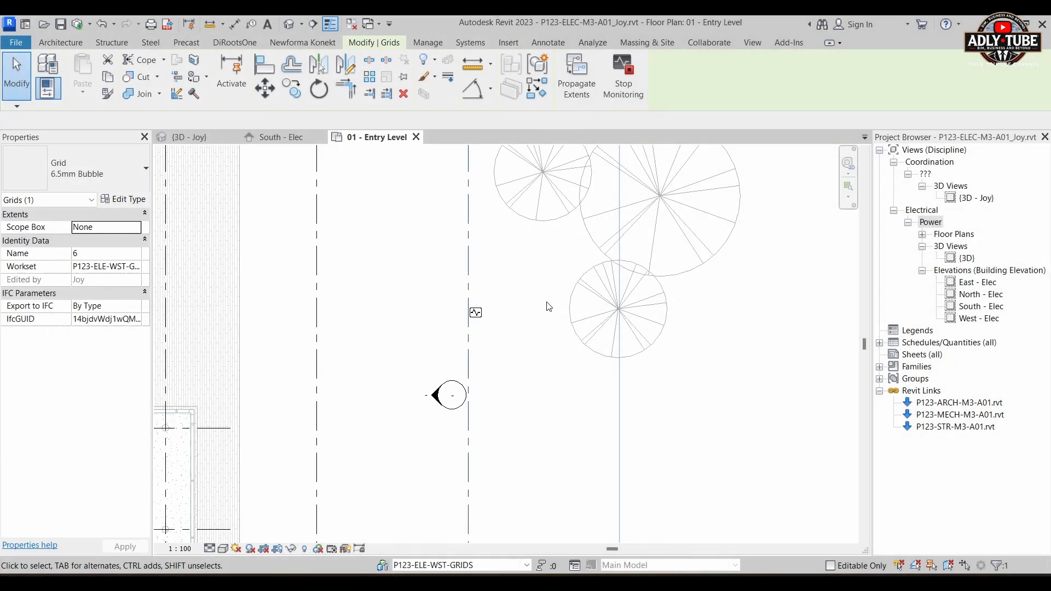
- Set the P123-ARCH-M3-A01.rvt link's display in the floor plan to Custom, and its annotation categories to Custom as well
key(v)
key(v)
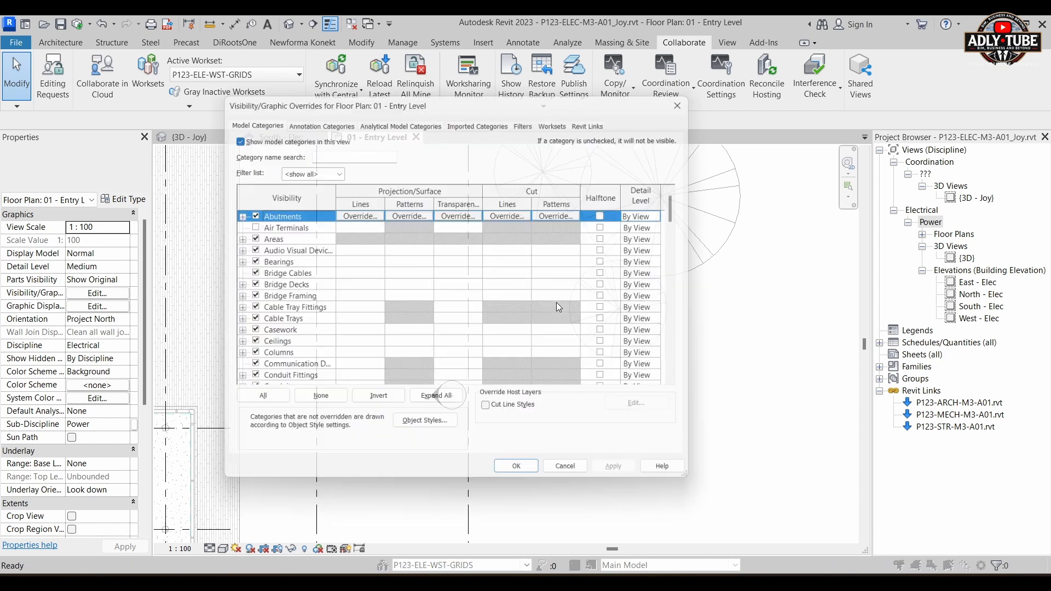
click(599, 117)
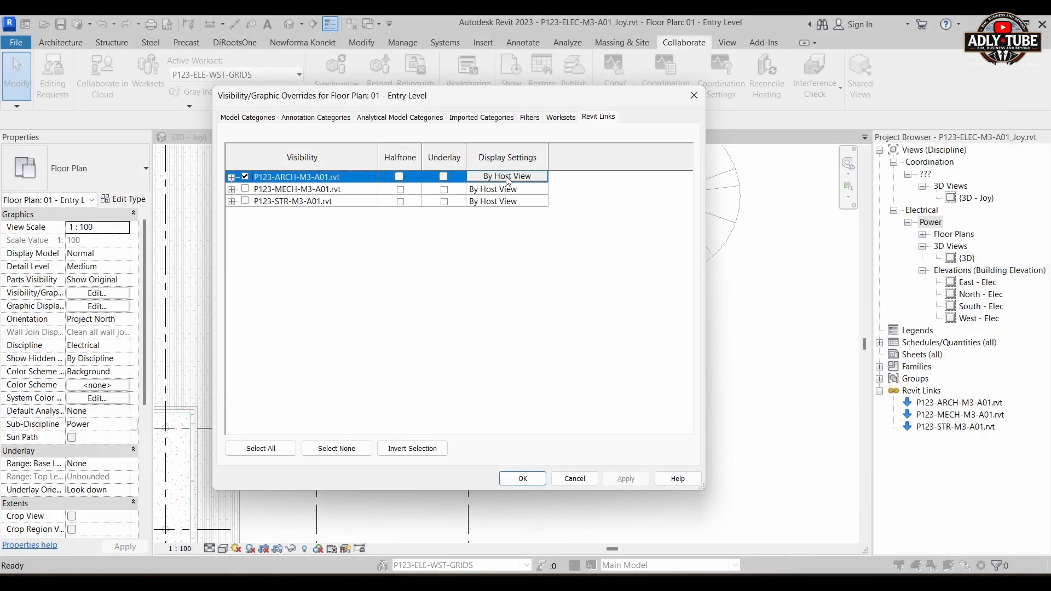
click(509, 176)
click(390, 143)
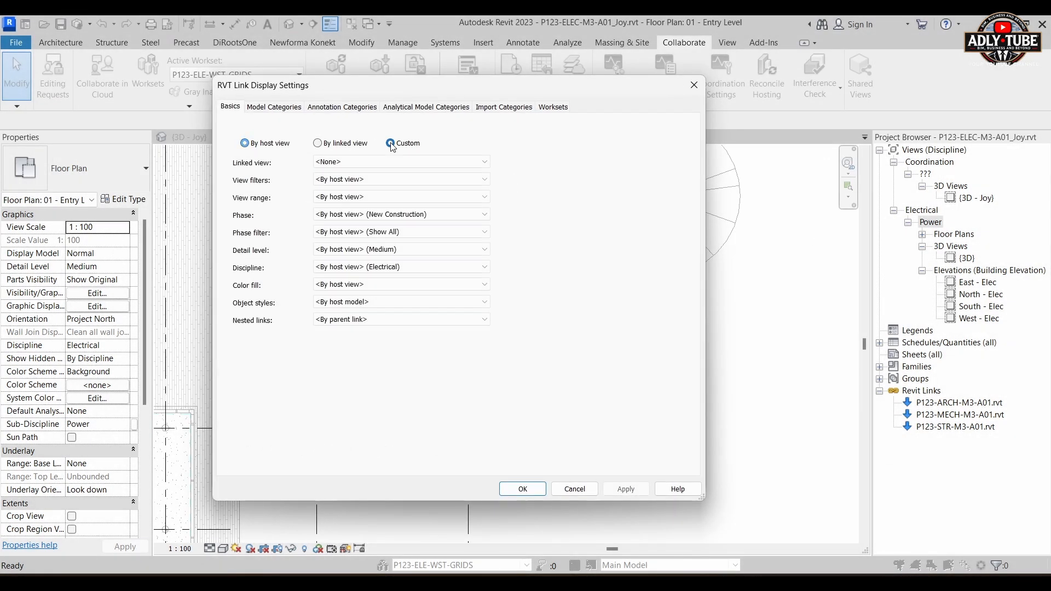
click(333, 109)
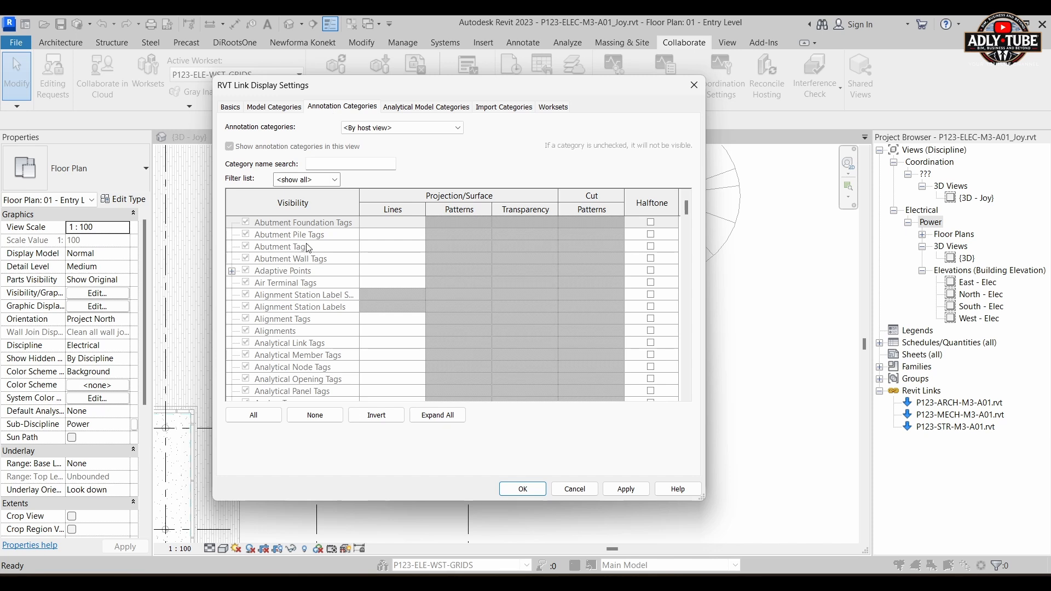
click(374, 130)
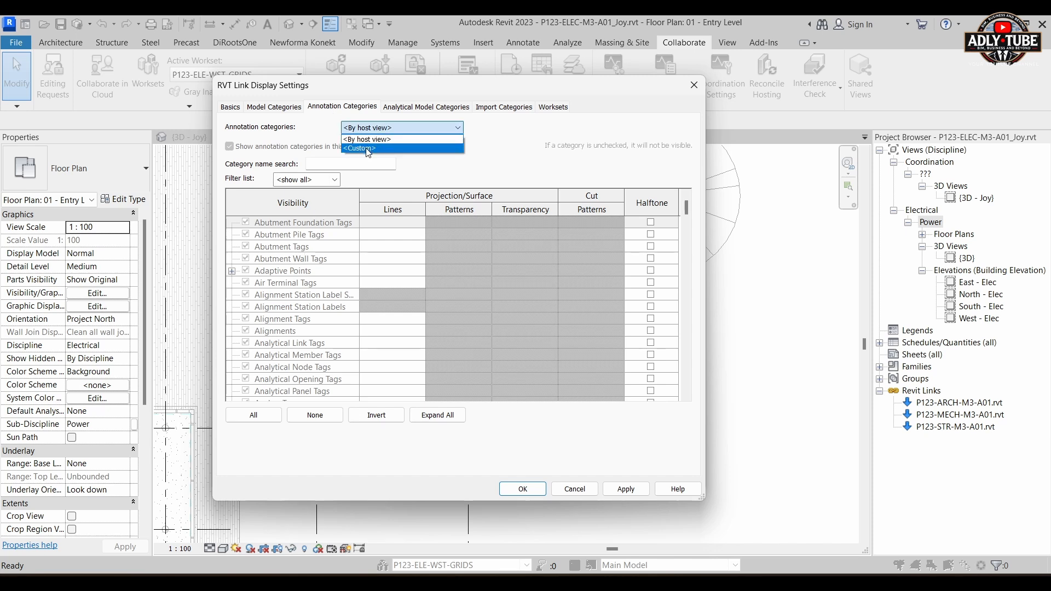
click(367, 149)
- Hide the architectural link's Grids and Guide Grid annotation categories in the floor plan and accept the visibility overrides
click(309, 224)
click(306, 230)
key(g)
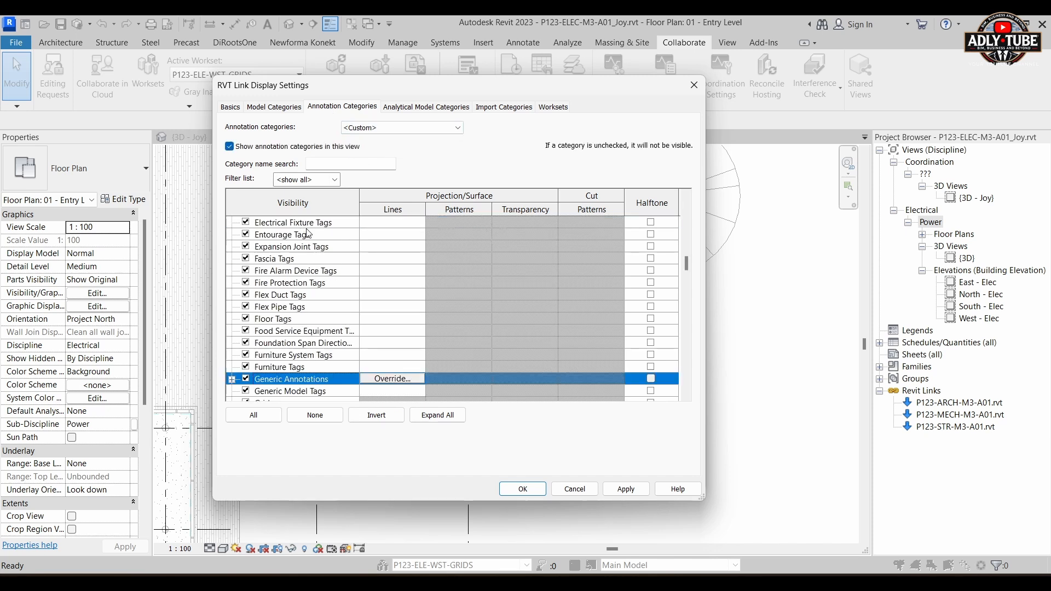
scroll(307, 228, down, 2)
click(247, 344)
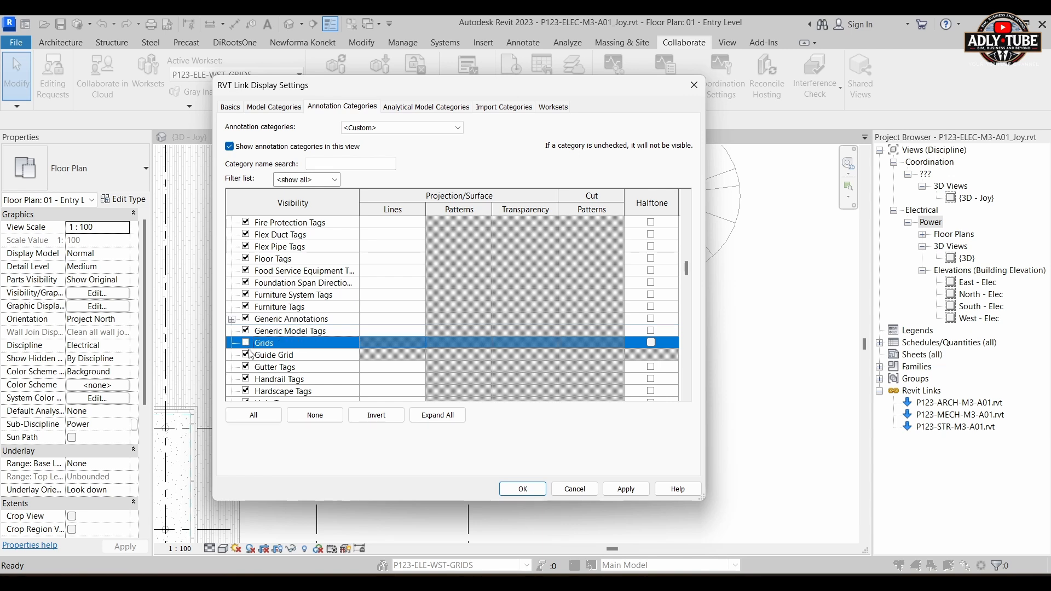
click(248, 355)
click(526, 488)
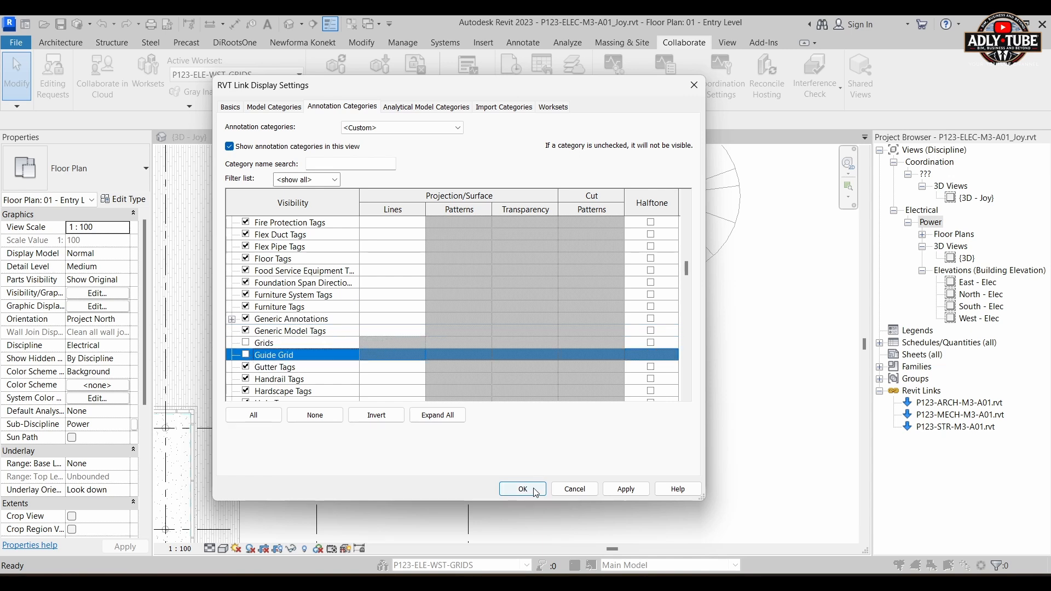
click(529, 480)
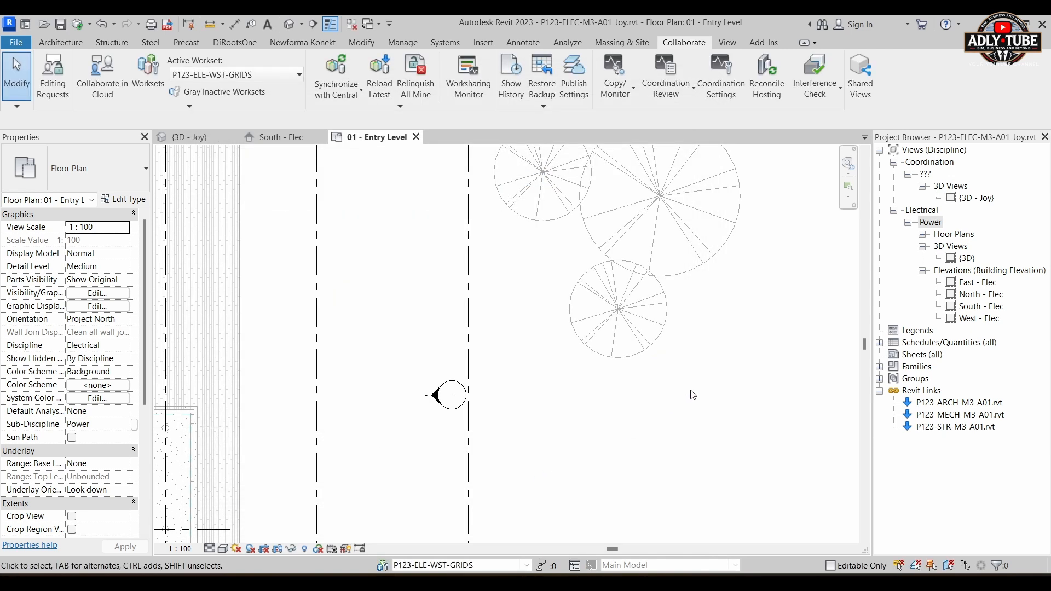
- Set the Center Segment of grid F's 6.5mm Bubble type to None and apply it to the plan
scroll(658, 362, down, 3)
scroll(659, 363, up, 2)
middle_drag(658, 363, 569, 393)
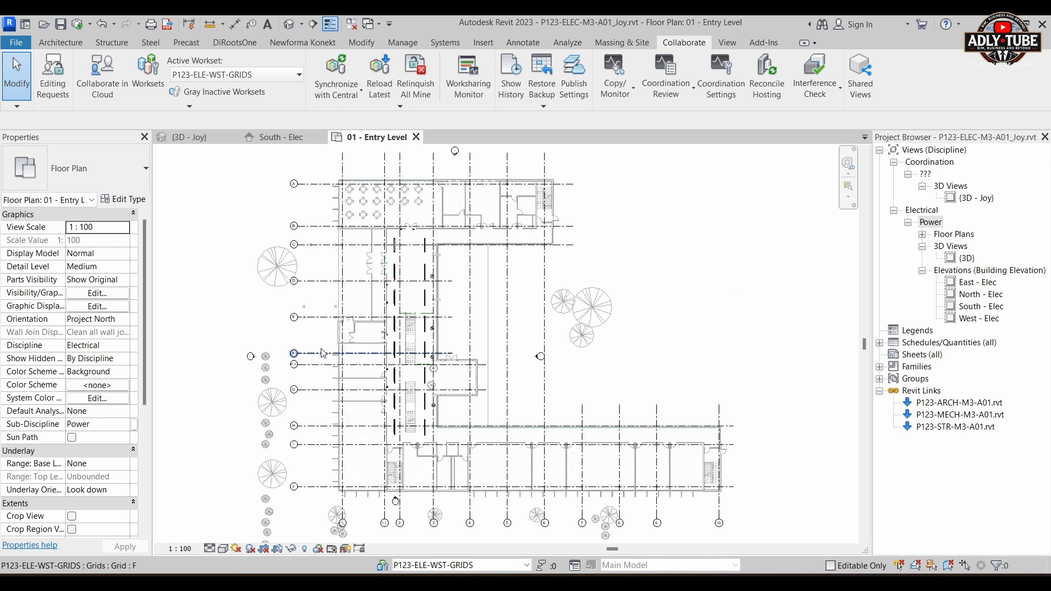
scroll(406, 318, up, 8)
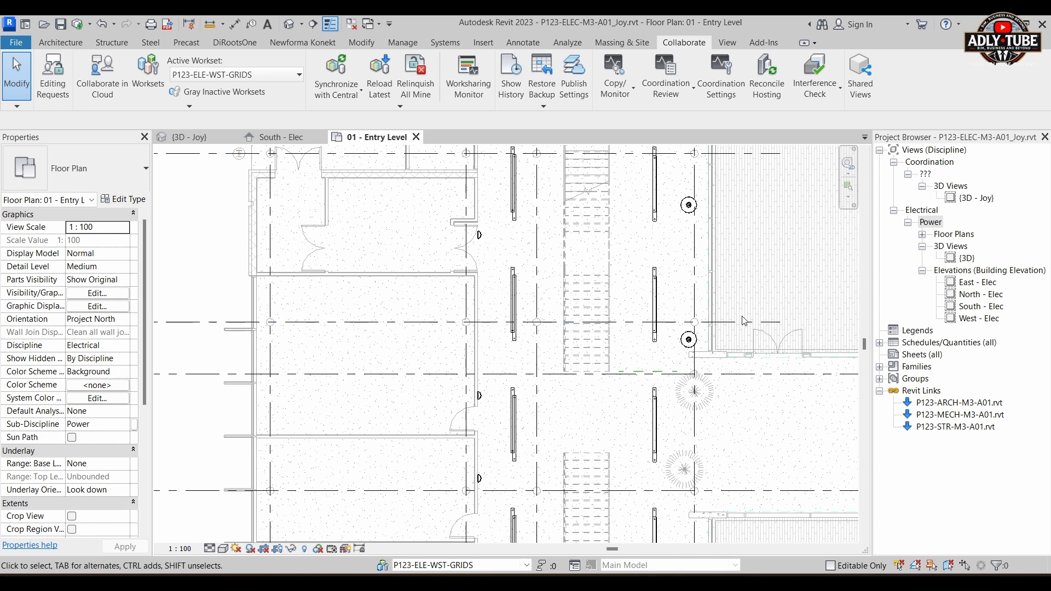
click(421, 322)
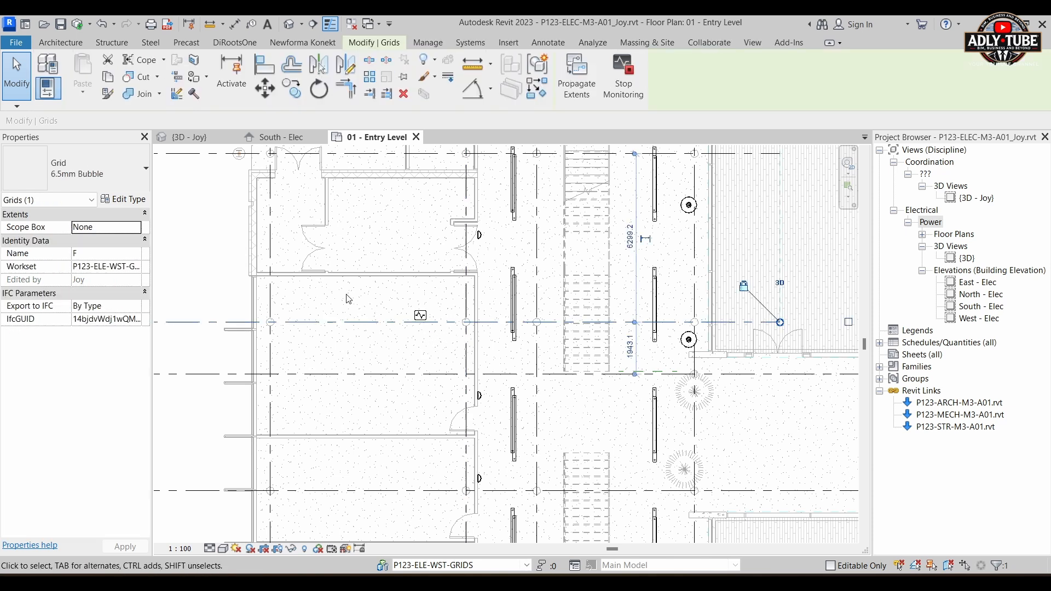
click(124, 199)
click(339, 248)
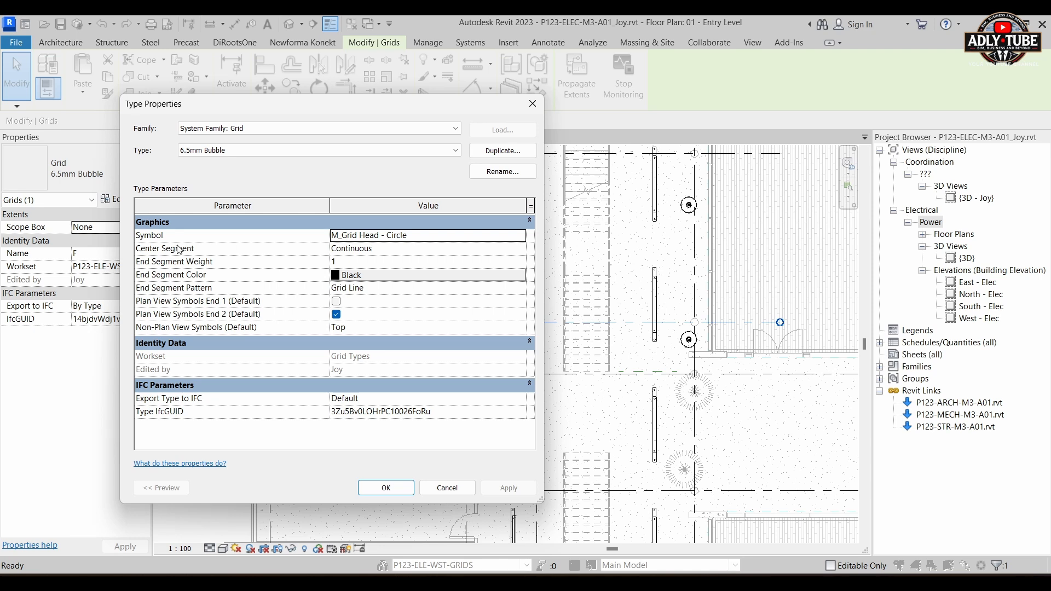
click(521, 250)
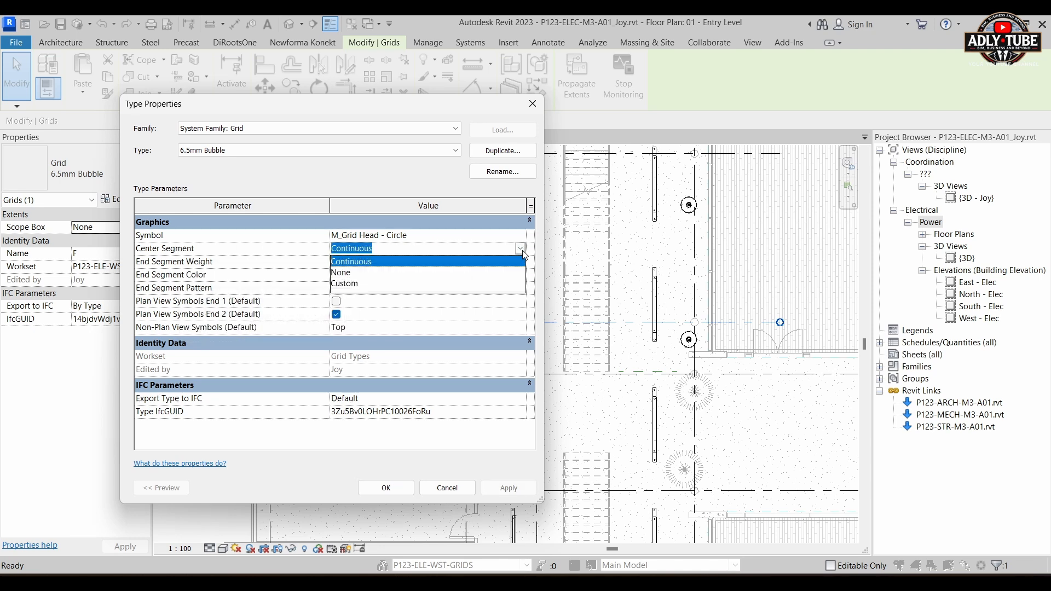
click(346, 274)
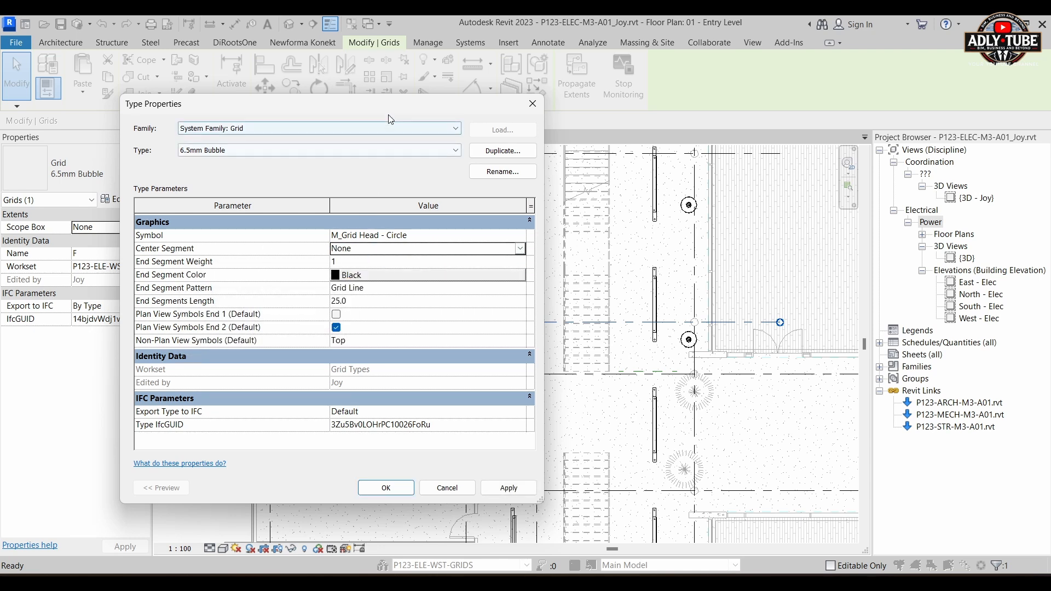
drag(384, 106, 113, 35)
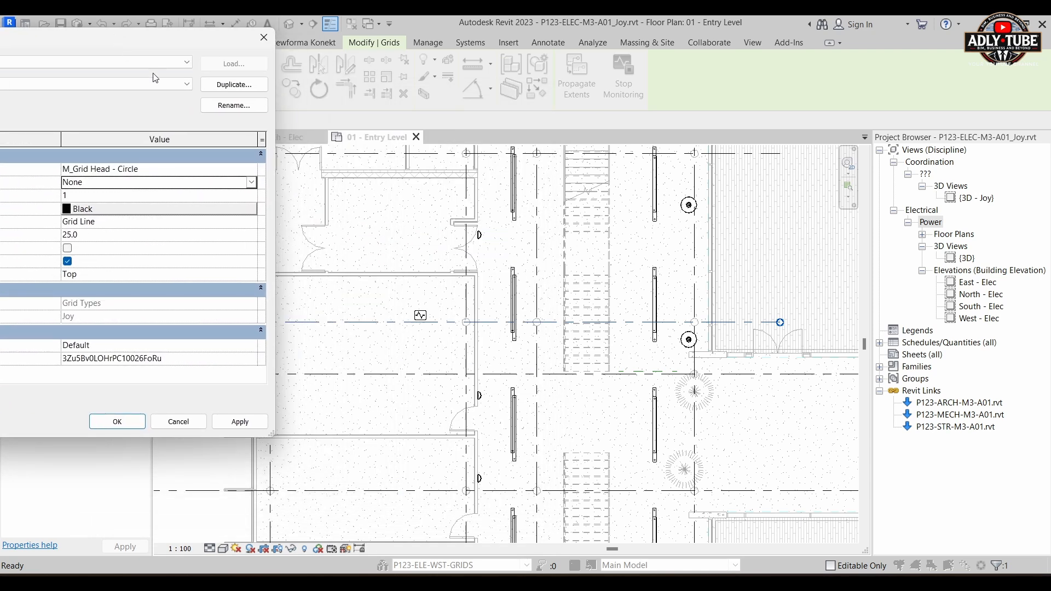
click(229, 426)
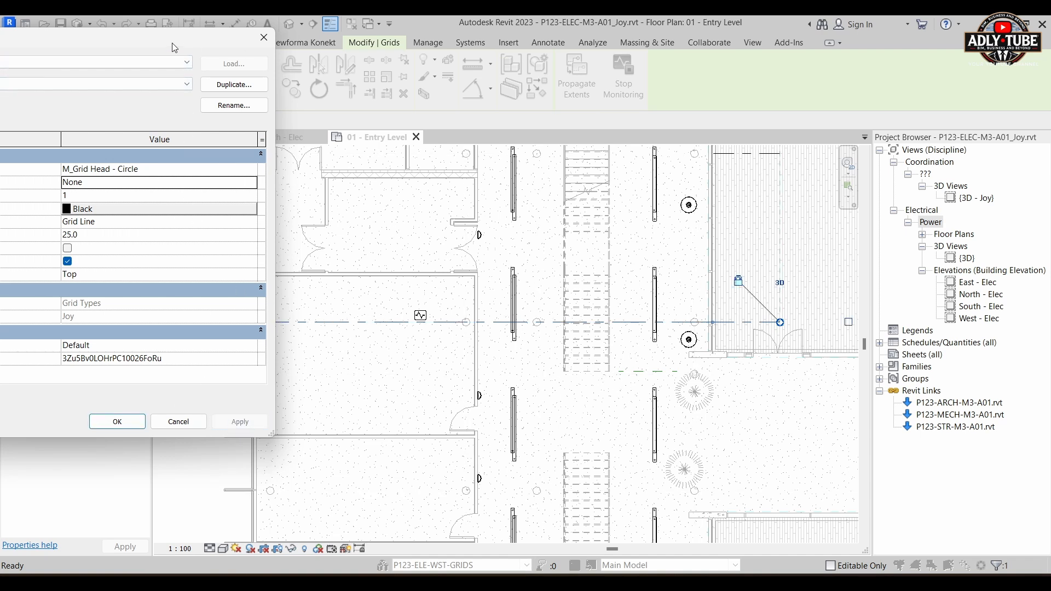
- Enable Plan View Symbols End 1 for the 6.5mm Bubble grid type and check grid F in the plan
drag(174, 48, 801, 85)
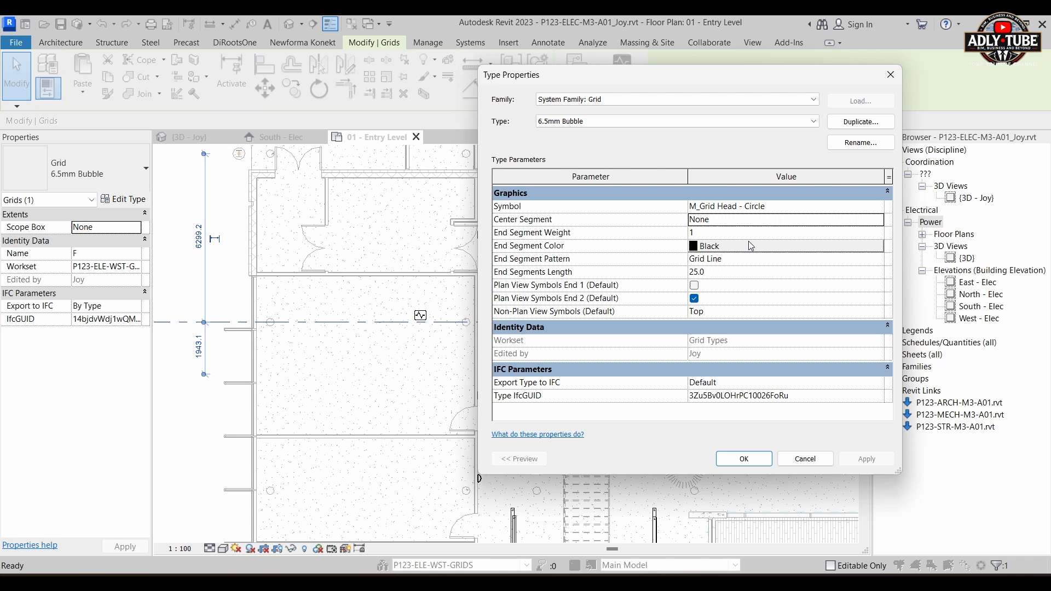
click(694, 288)
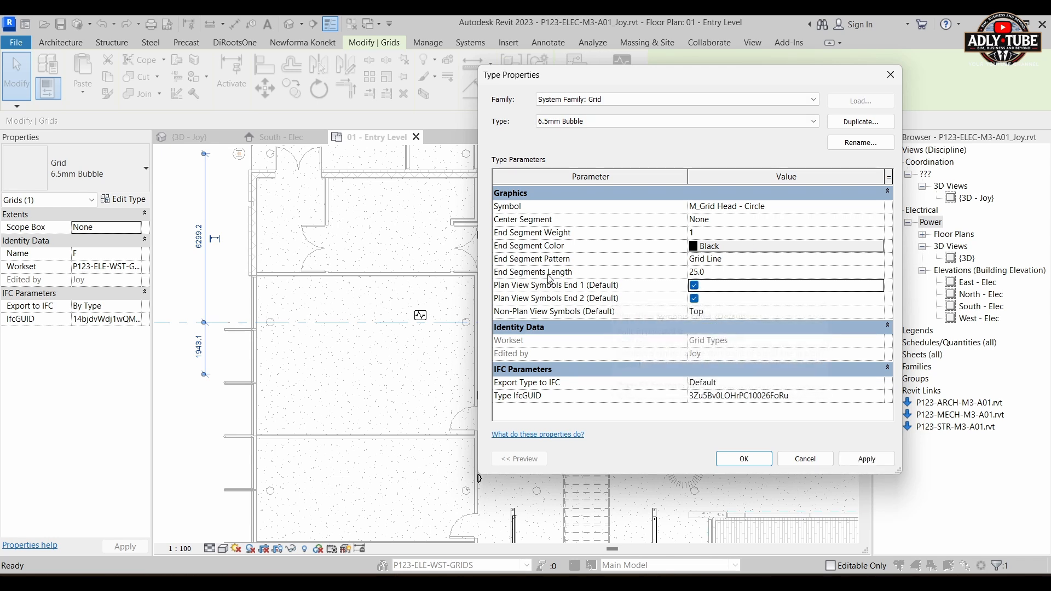
click(745, 459)
scroll(772, 361, down, 2)
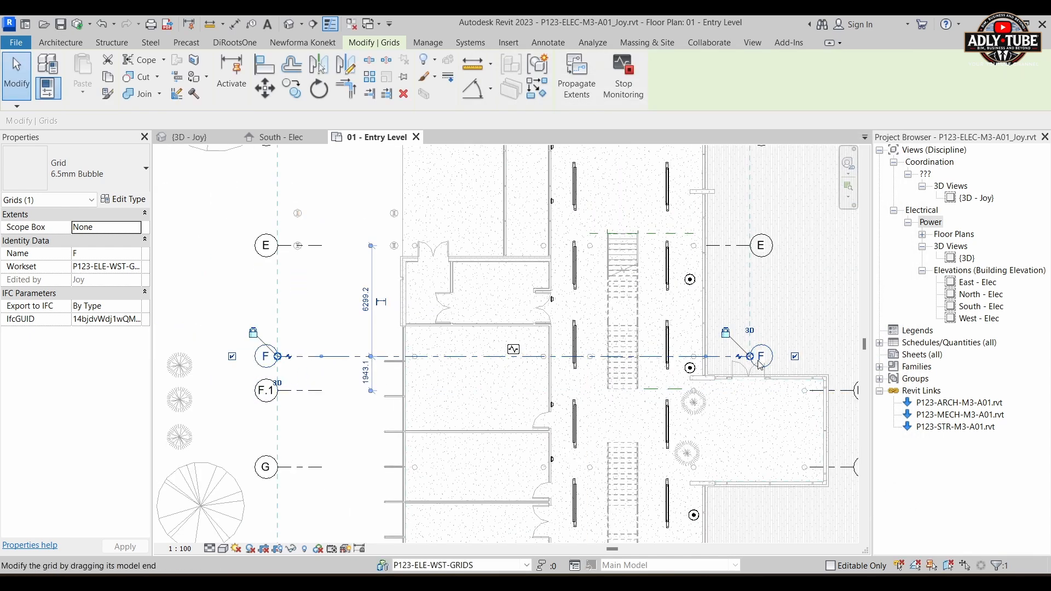
click(325, 332)
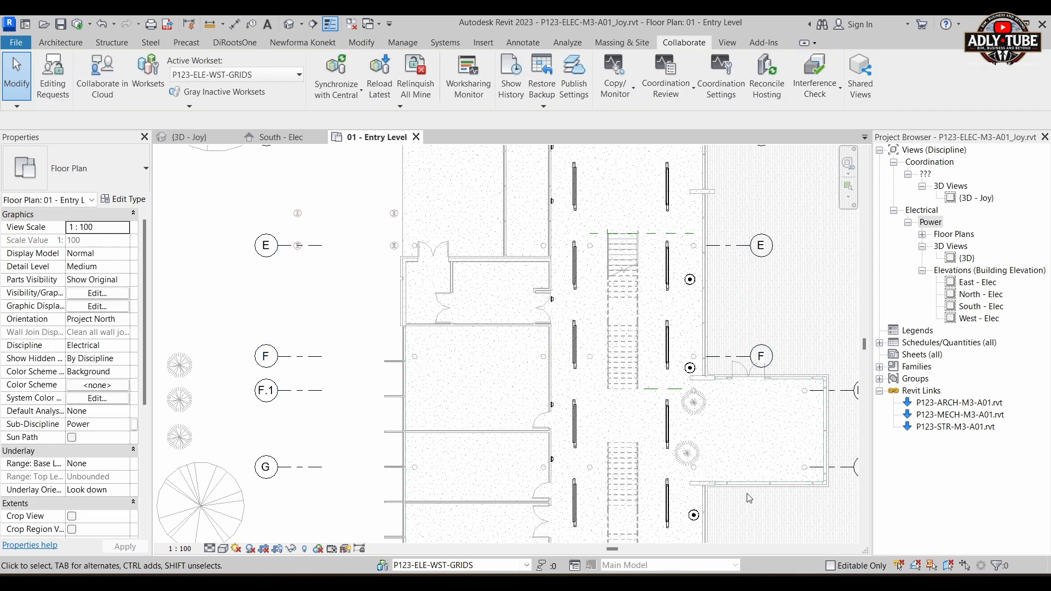
click(318, 357)
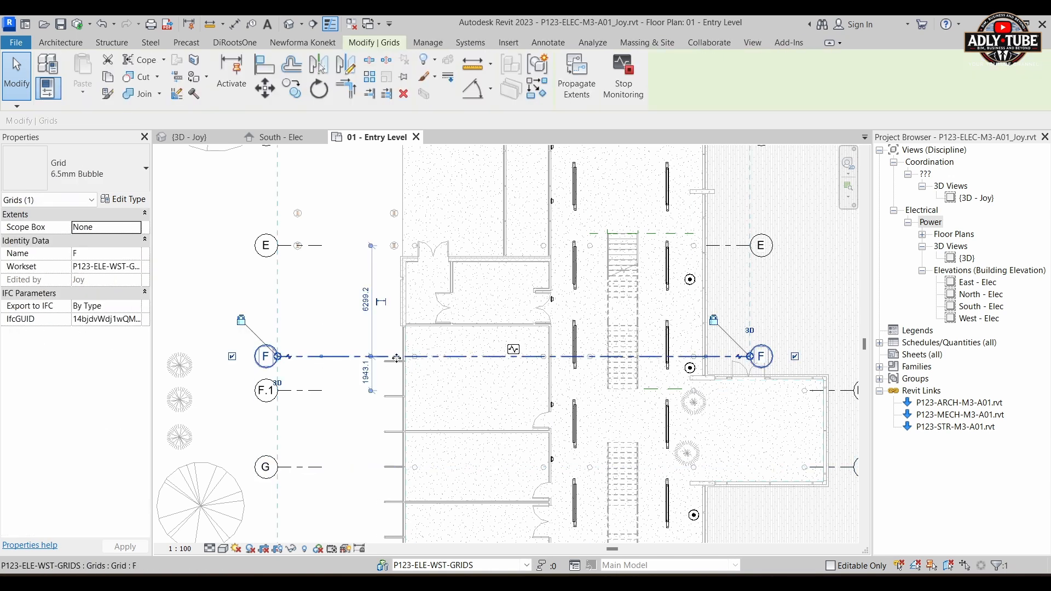
click(350, 309)
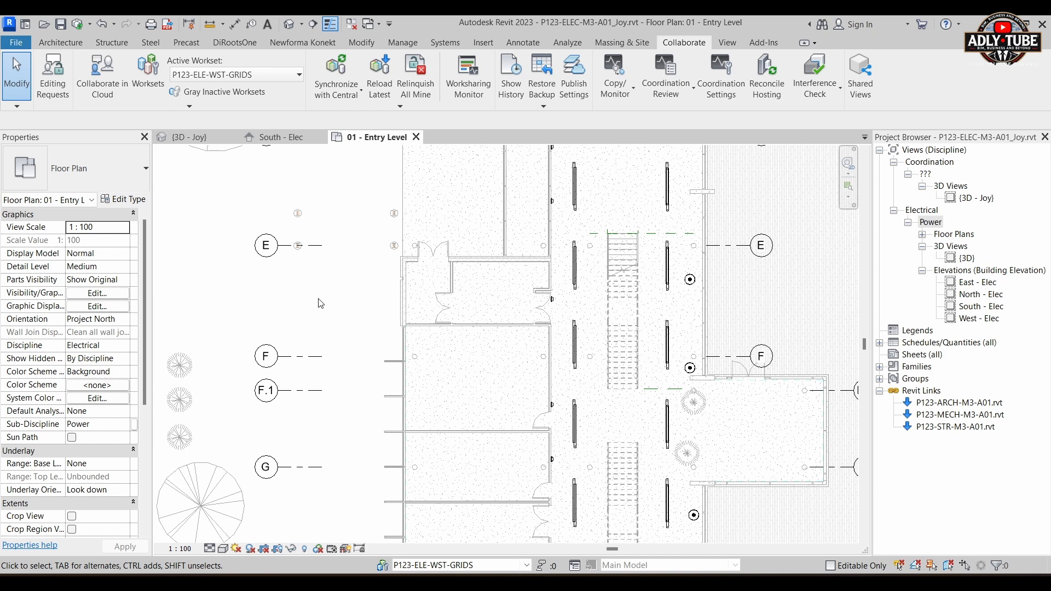
- Set the 6.5mm Bubble grid type's Center Segment to Continuous and disable its Plan View Symbols End 1
click(302, 357)
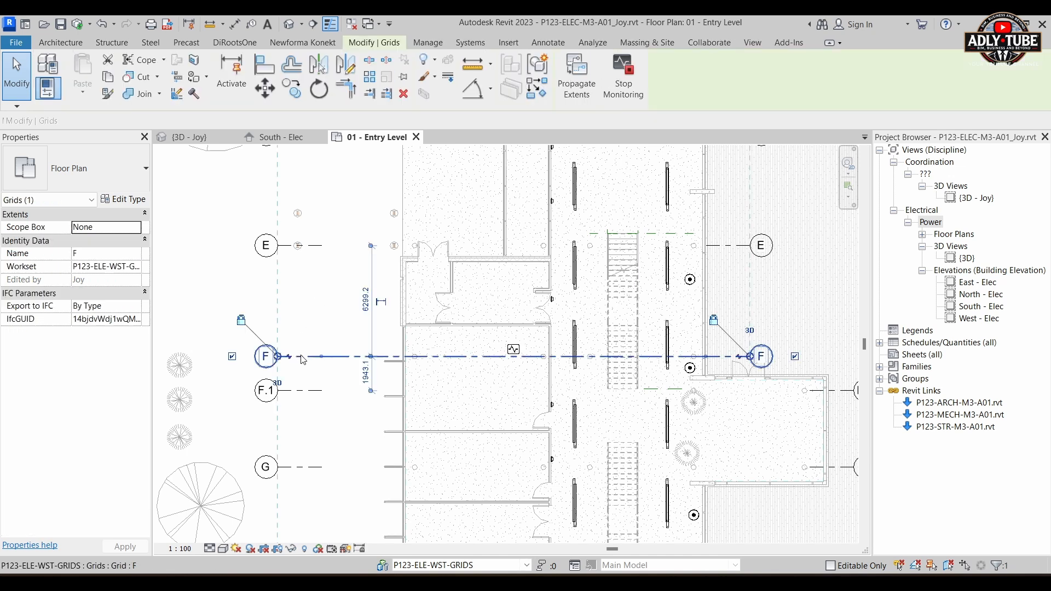
click(131, 202)
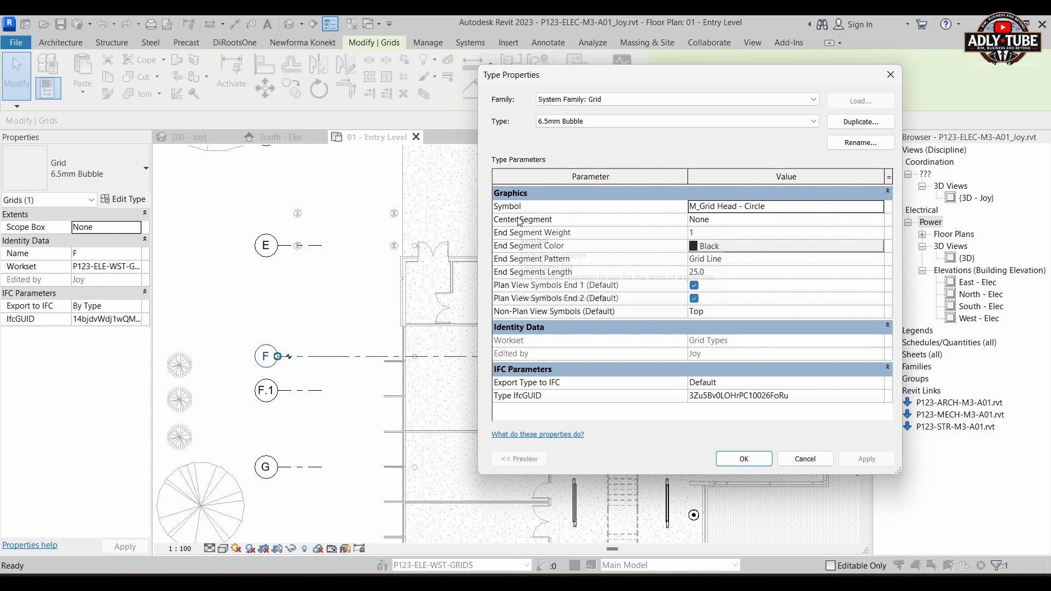
click(791, 220)
click(879, 219)
click(710, 235)
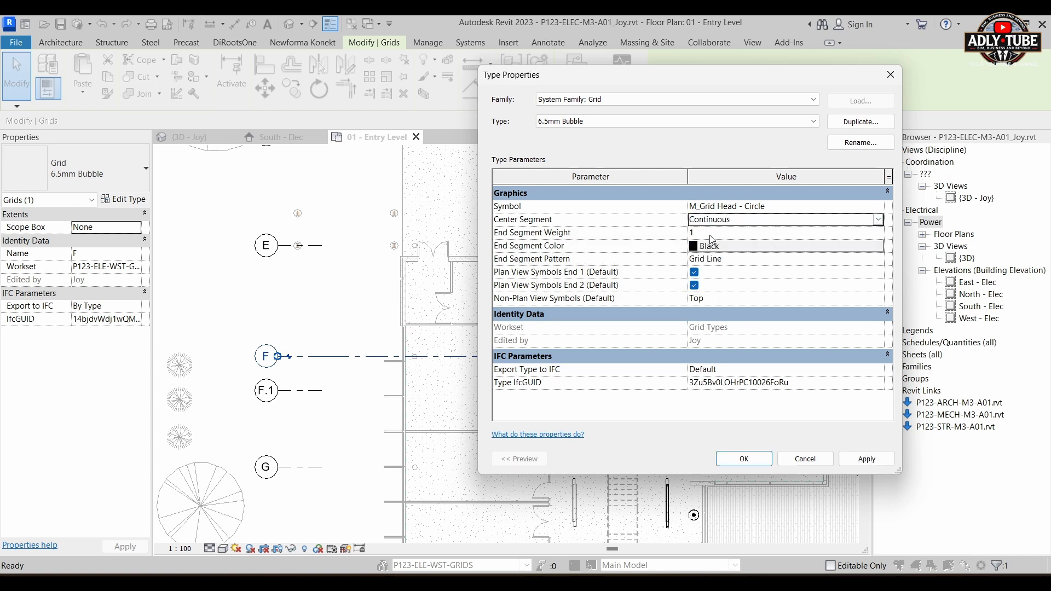
click(695, 272)
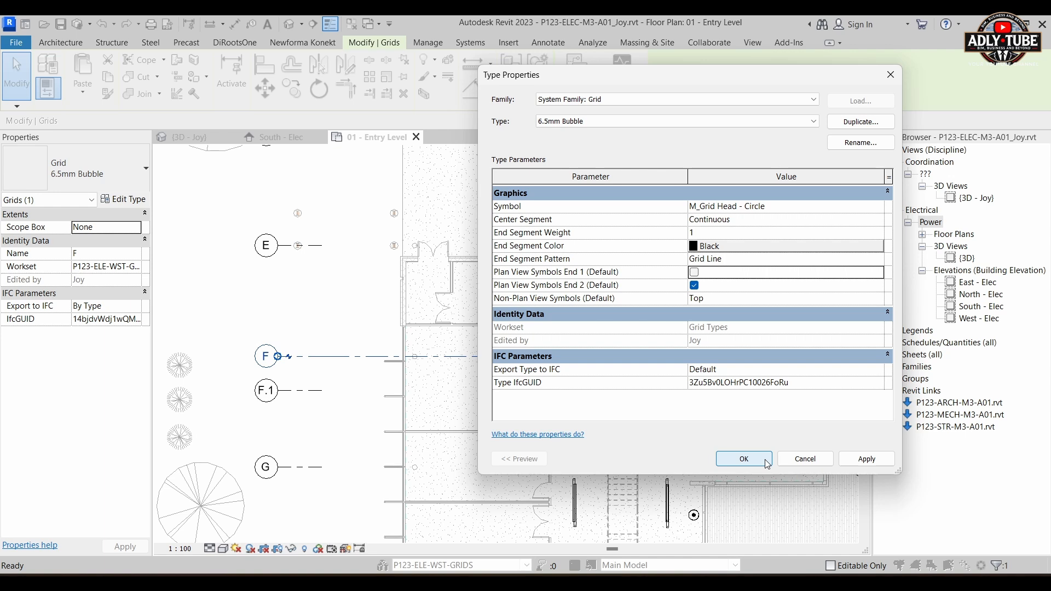
click(745, 460)
click(355, 318)
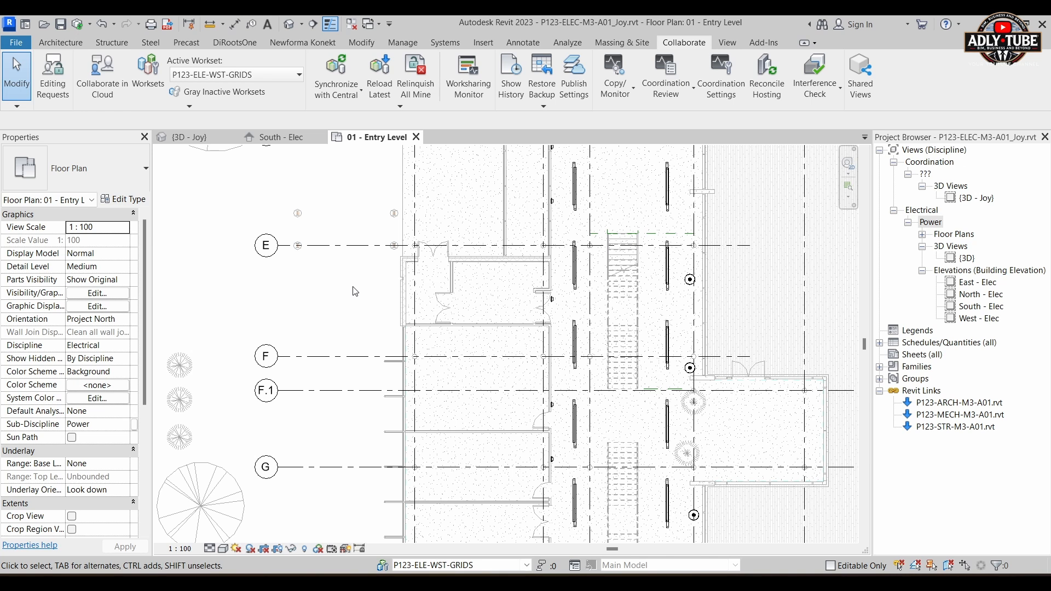
- Apply Halftone to the host Grids annotation category in the 01 - Entry Level floor plan
key(v)
key(g)
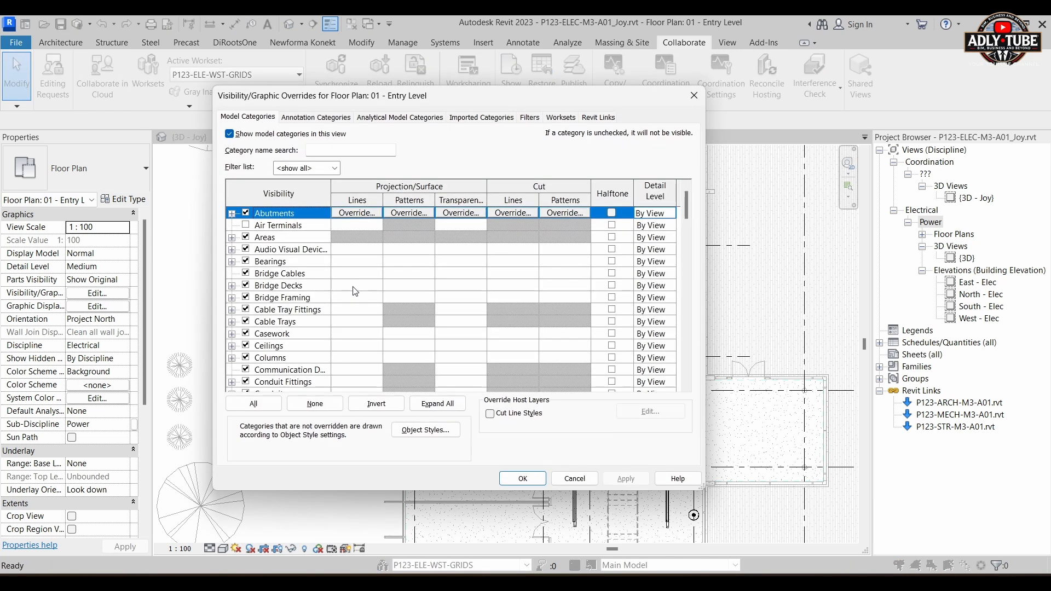
click(332, 118)
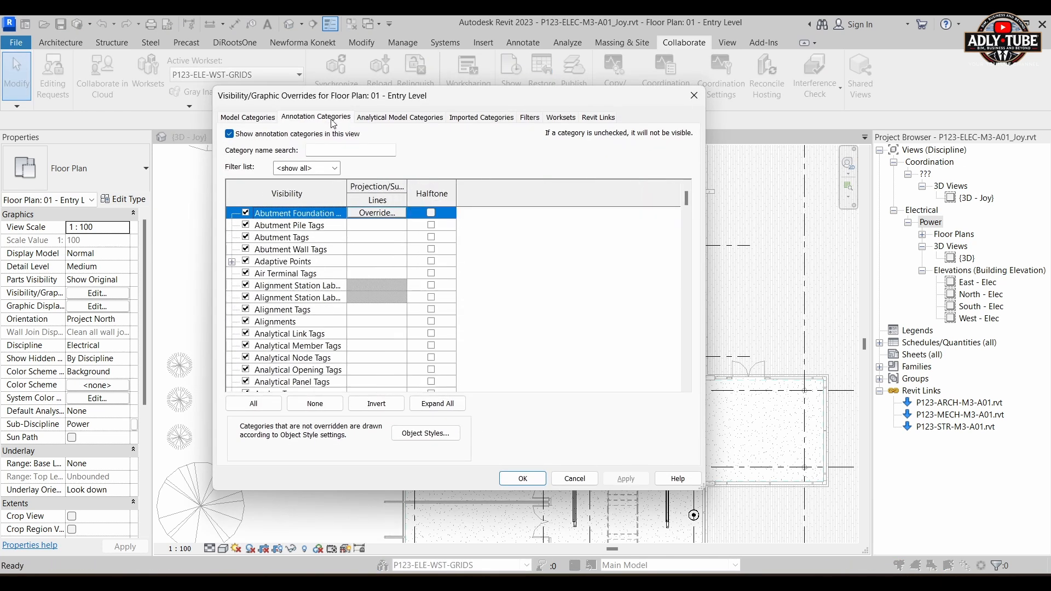
click(317, 309)
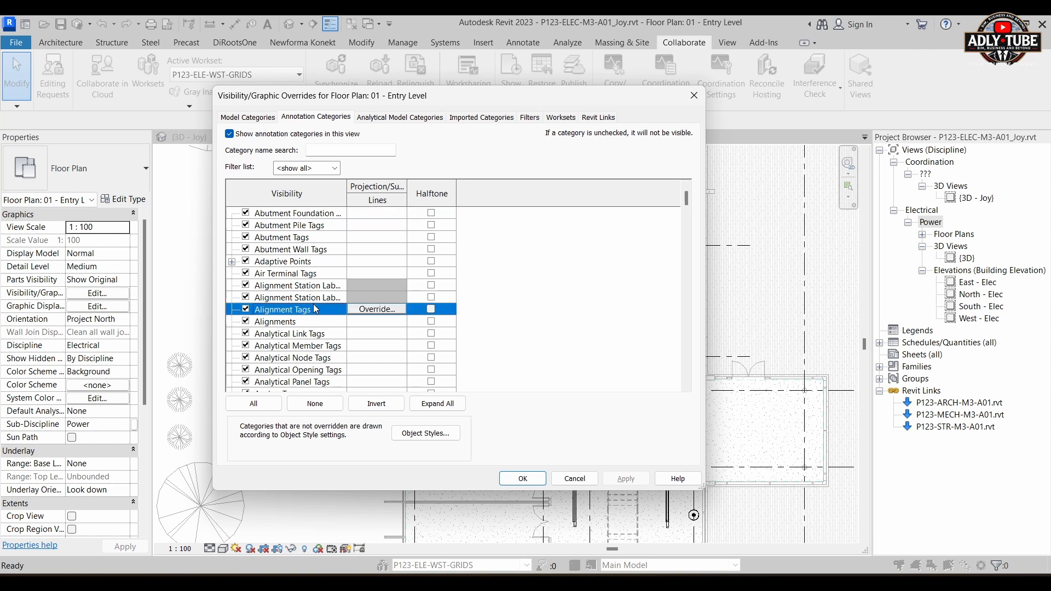
key(g)
key(g)
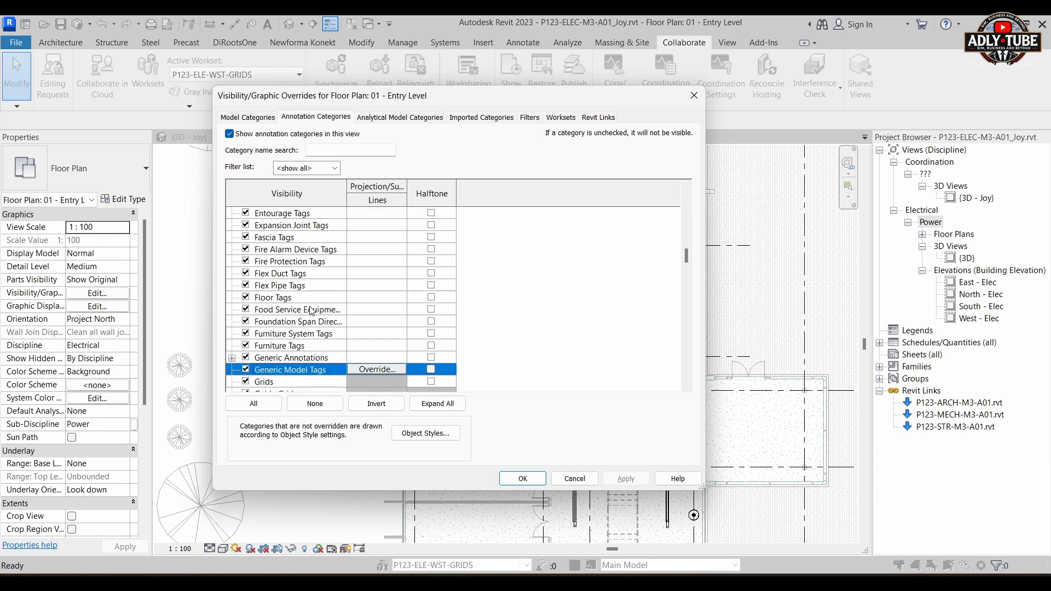
click(287, 382)
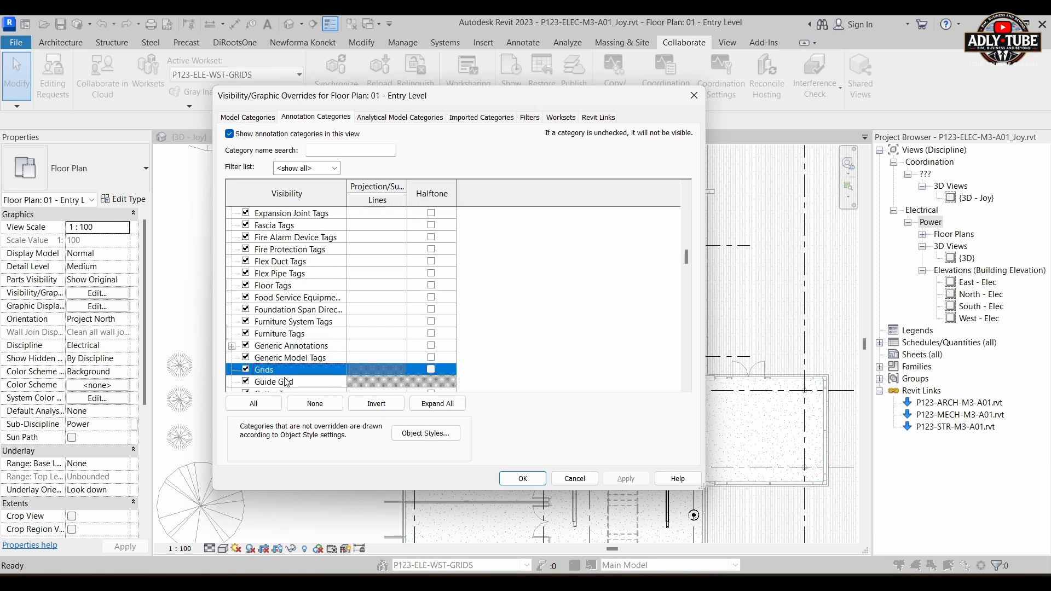
click(431, 369)
click(523, 479)
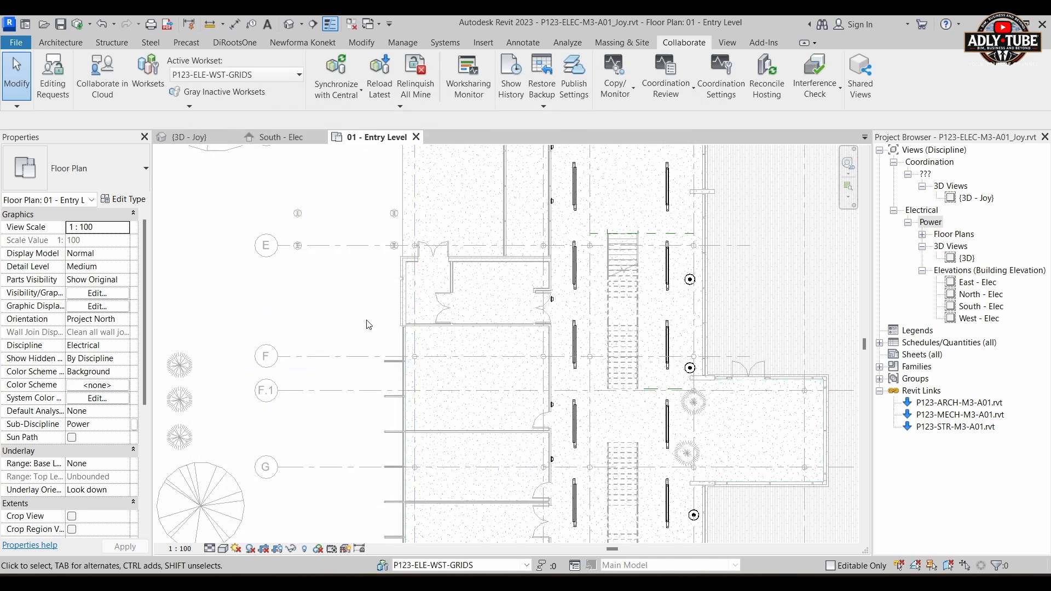
scroll(371, 328, up, 5)
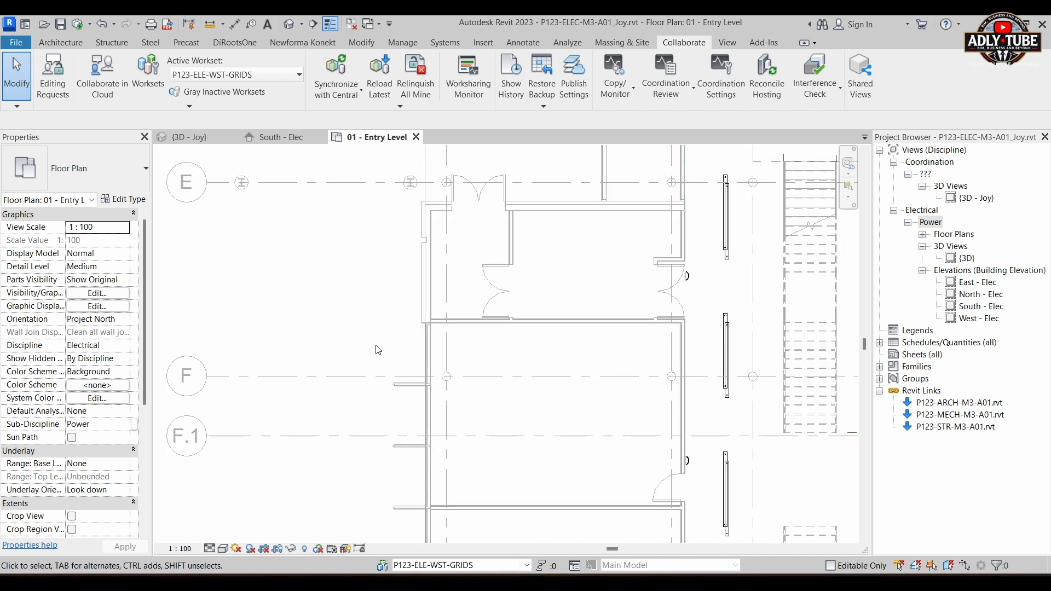
- Select everything in the 01 - Entry Level plan, filter the selection down to Grids only, and pin the grids in place
middle_drag(368, 347, 316, 310)
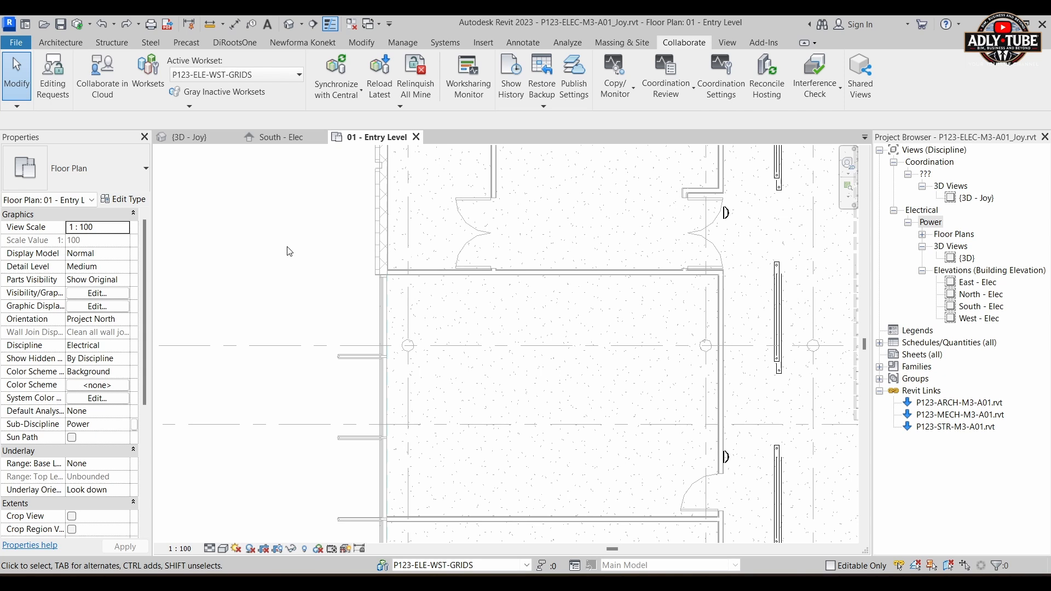
scroll(328, 274, down, 10)
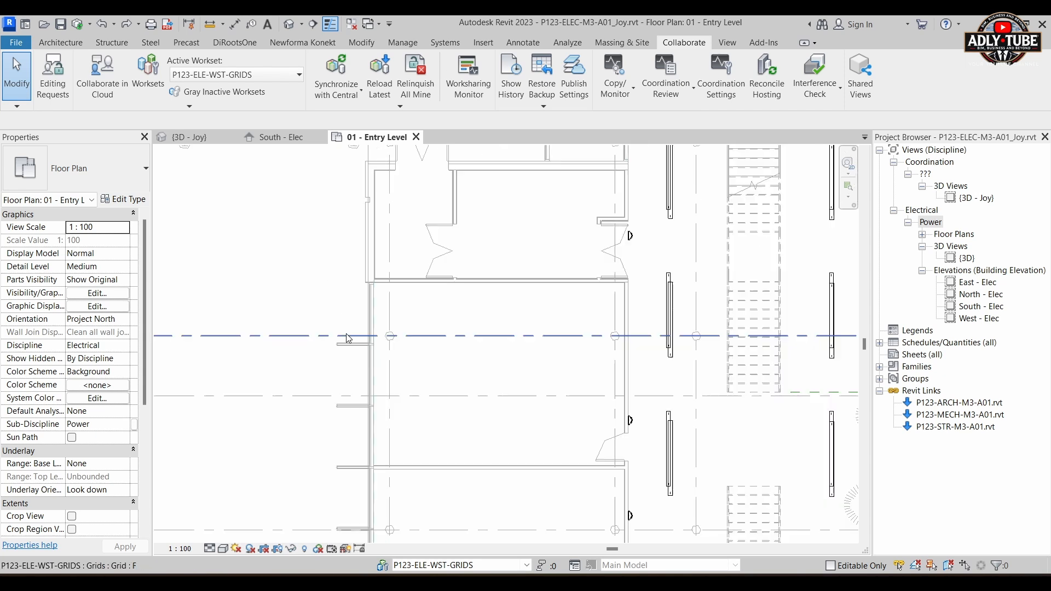
scroll(441, 384, down, 2)
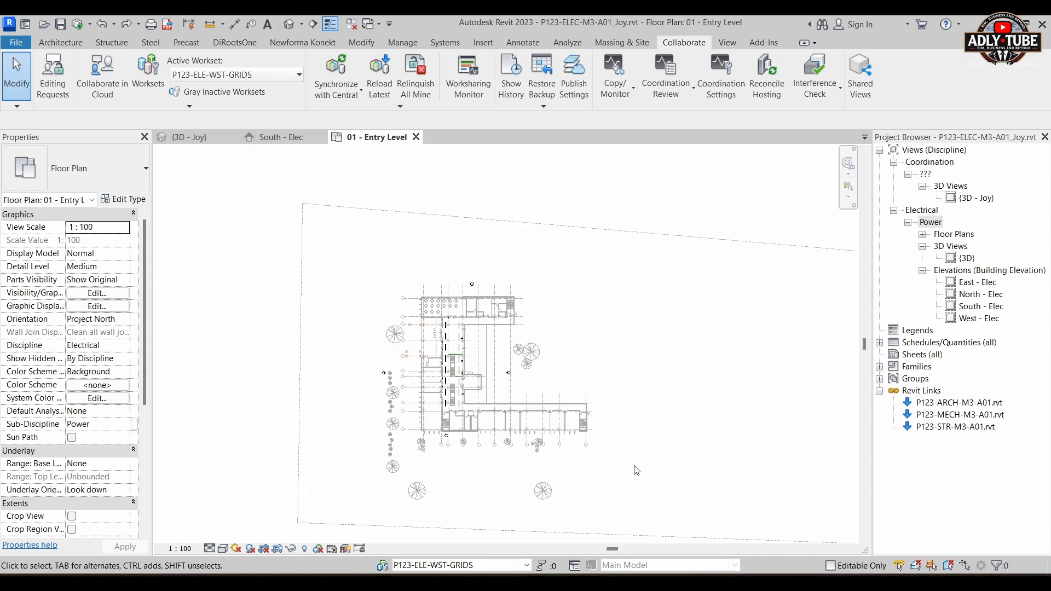
drag(642, 475, 358, 271)
click(617, 82)
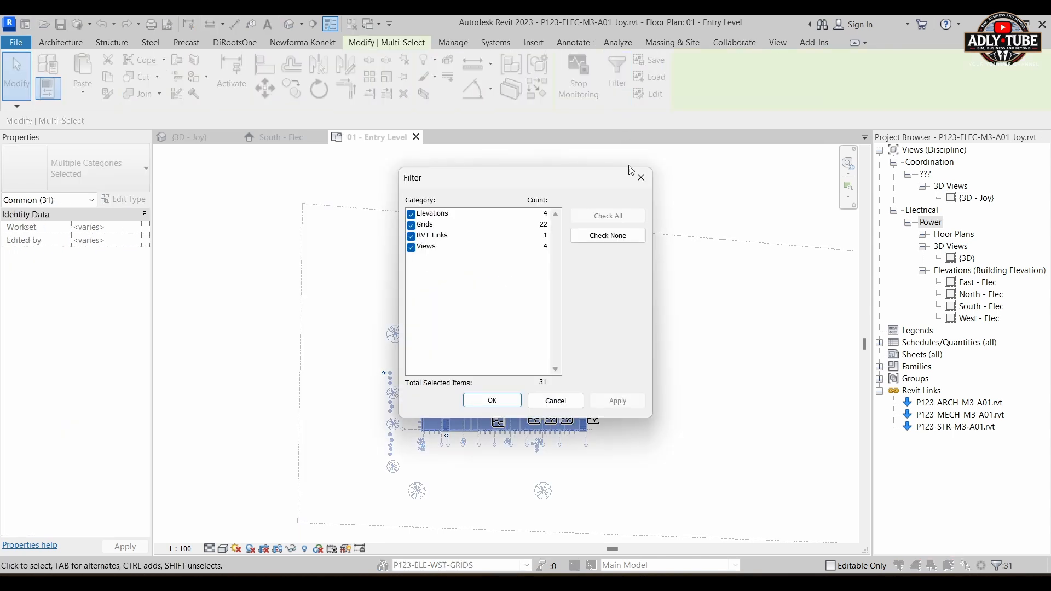
click(614, 237)
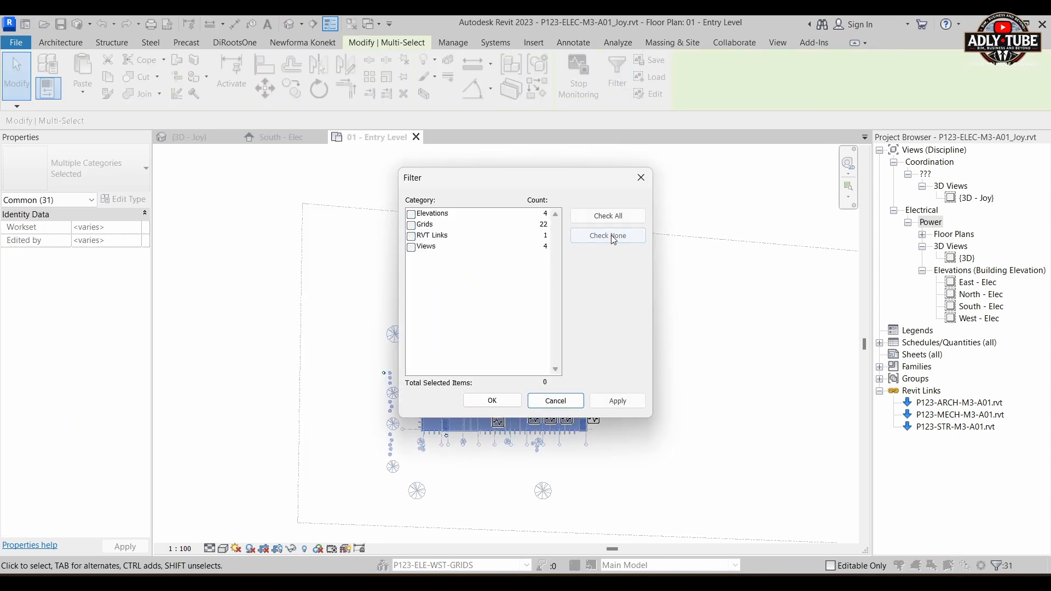
click(411, 225)
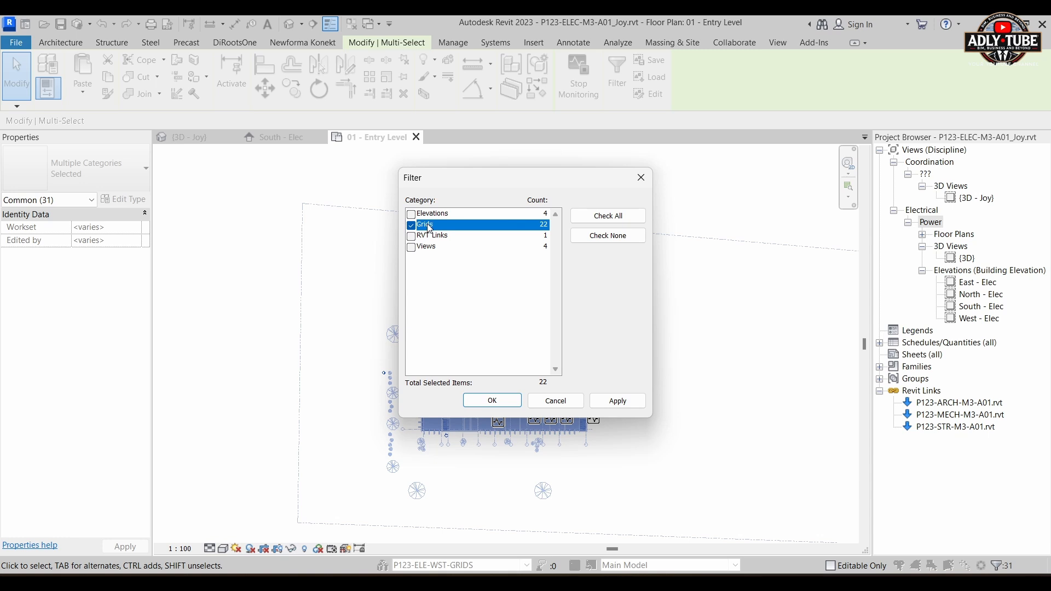
click(492, 400)
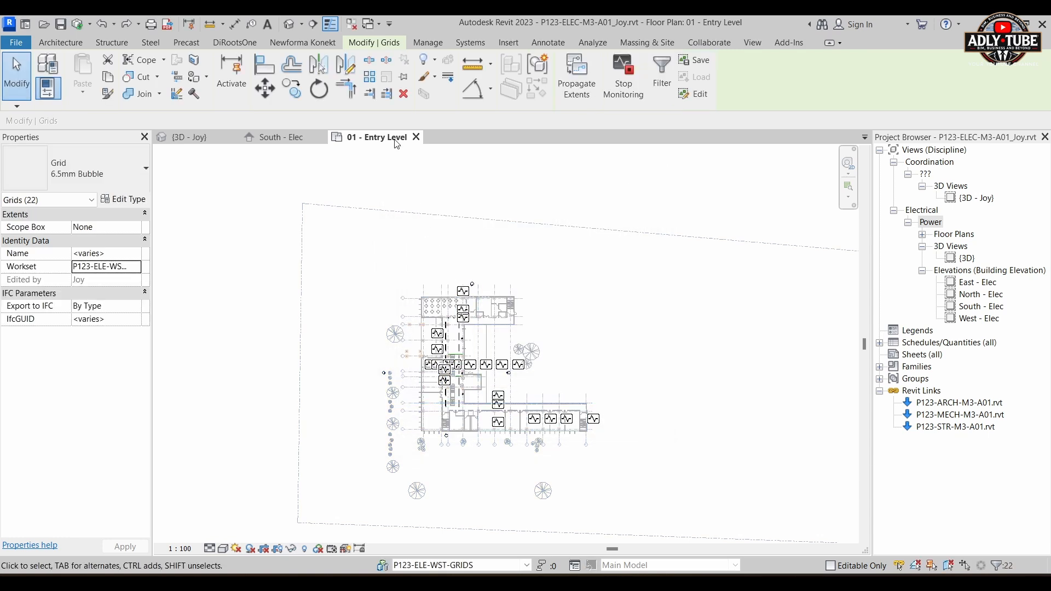
click(400, 75)
scroll(491, 381, up, 3)
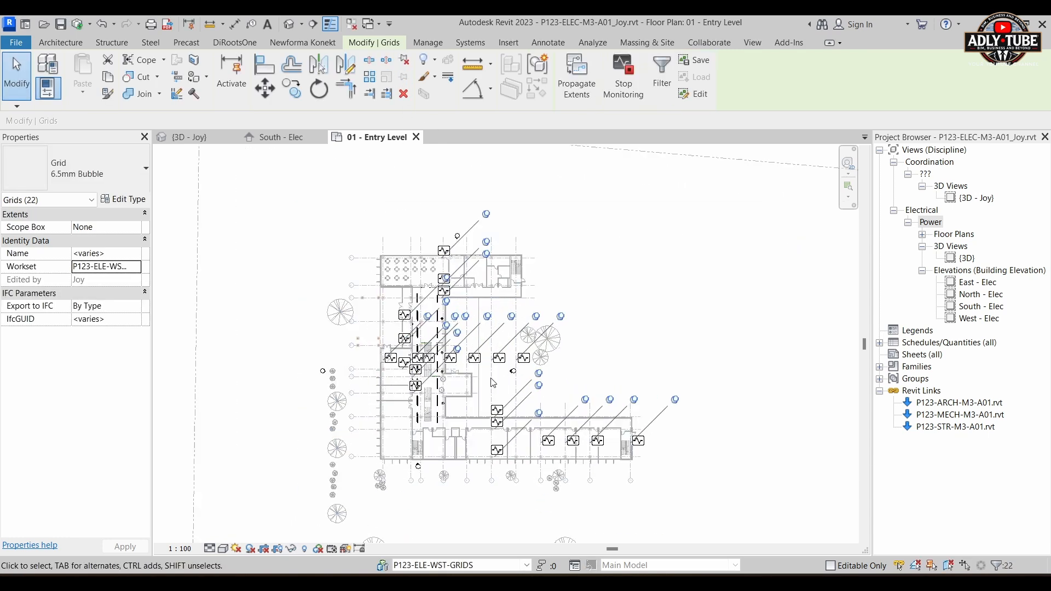
click(655, 339)
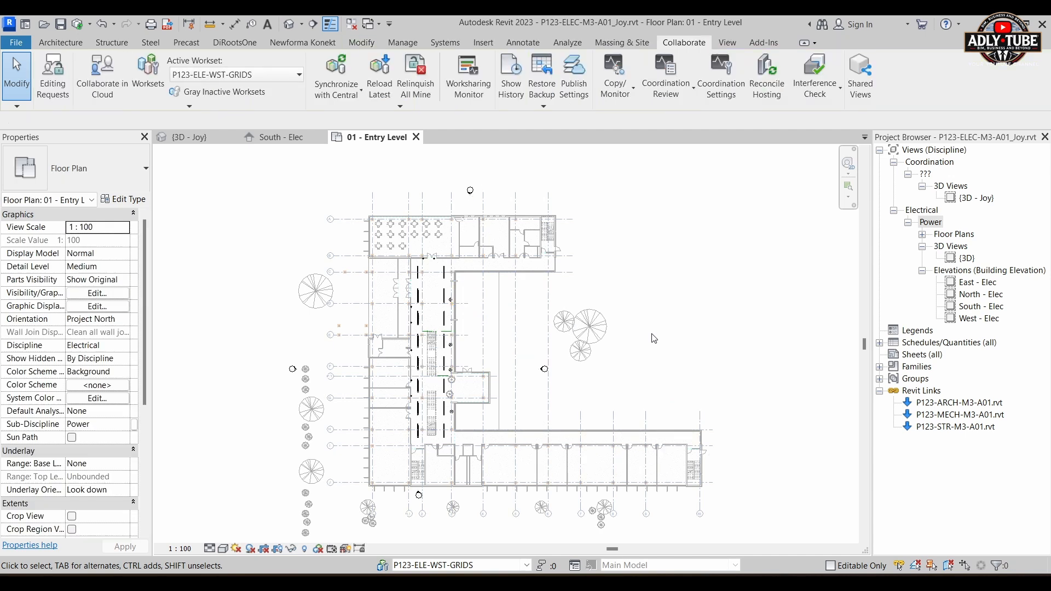
scroll(625, 383, up, 2)
middle_drag(617, 399, 639, 416)
scroll(660, 411, down, 2)
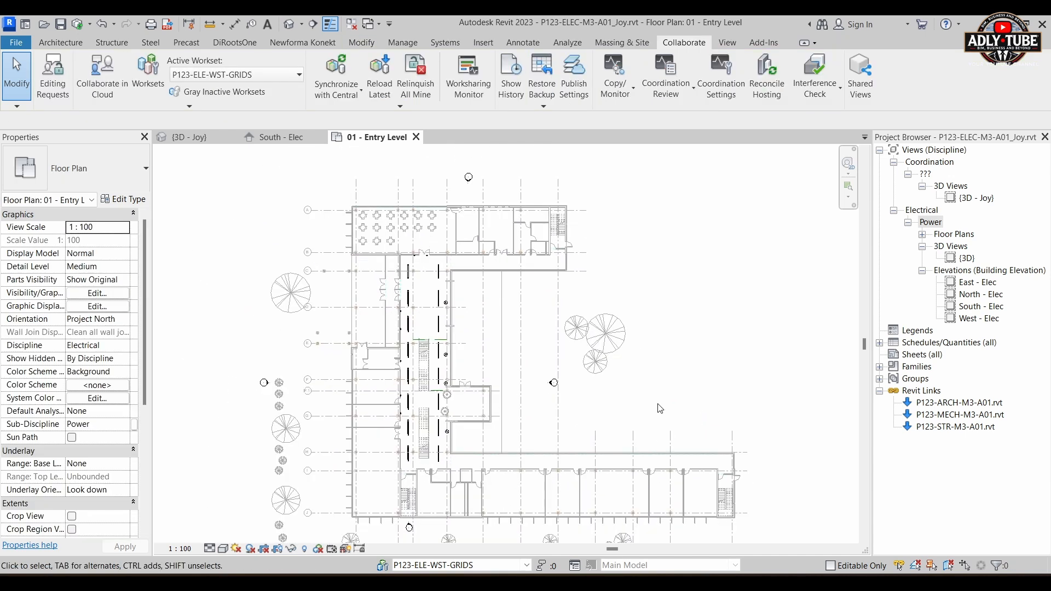
scroll(652, 362, down, 1)
scroll(637, 415, up, 1)
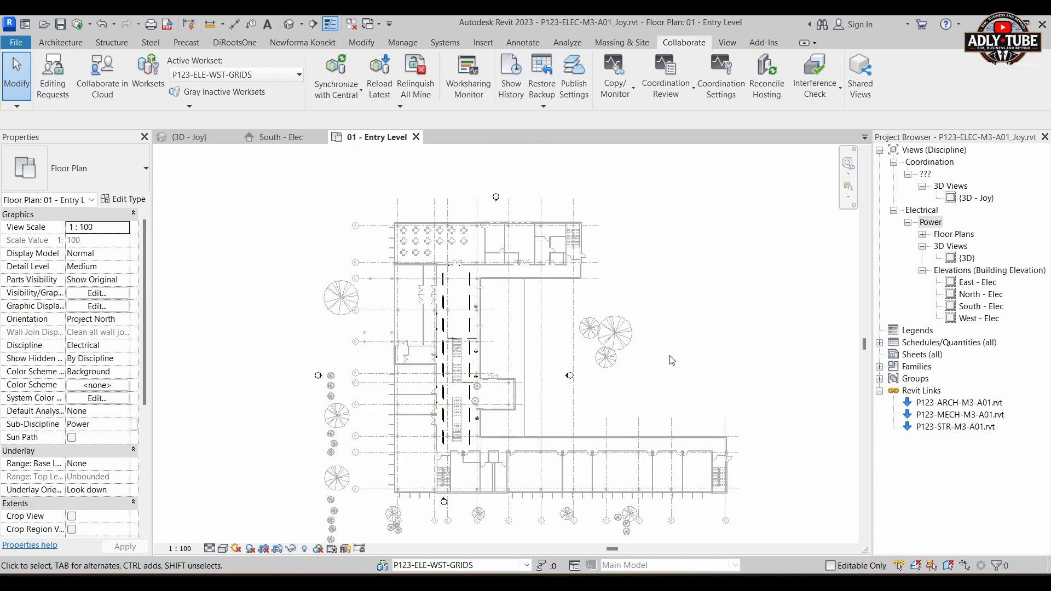